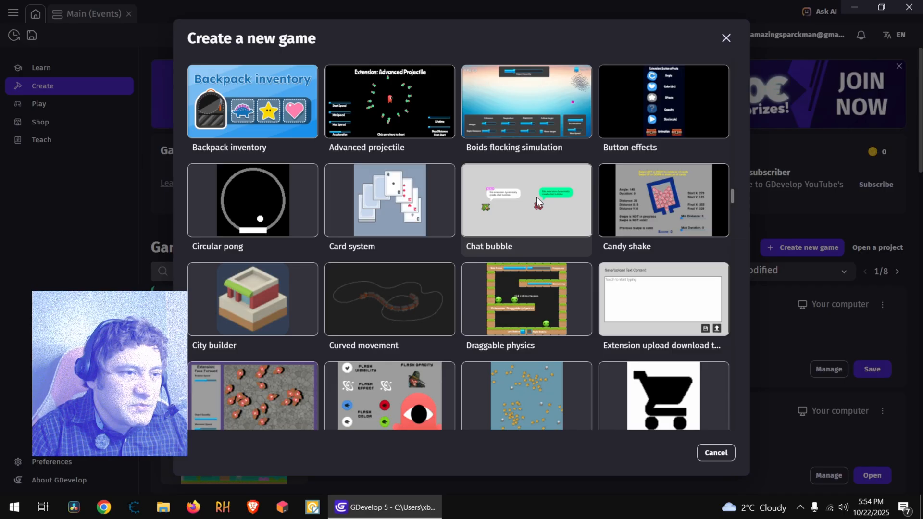
# Create a new game from the Chat bubble template, named speechsomething and stored in a GDevelop projects folder called supertalk
pyautogui.click(537, 197)
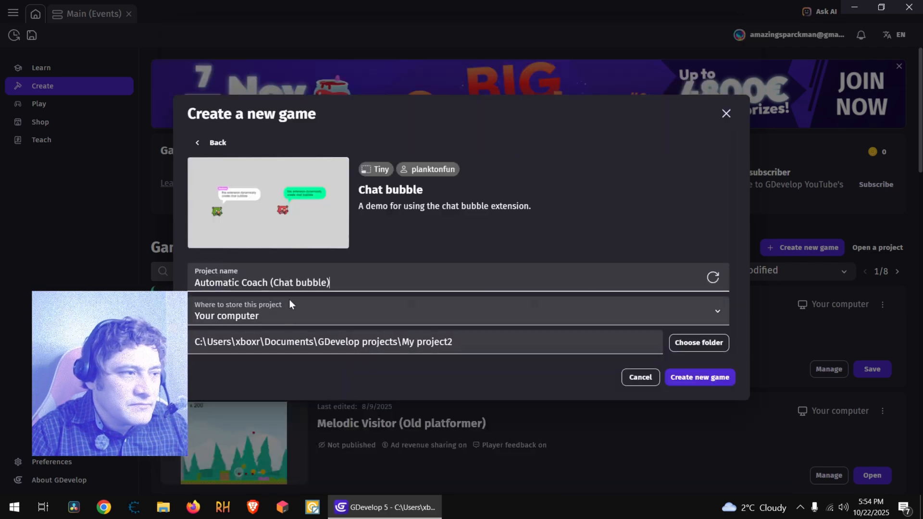
pyautogui.moveTo(356, 283); pyautogui.dragTo(194, 288)
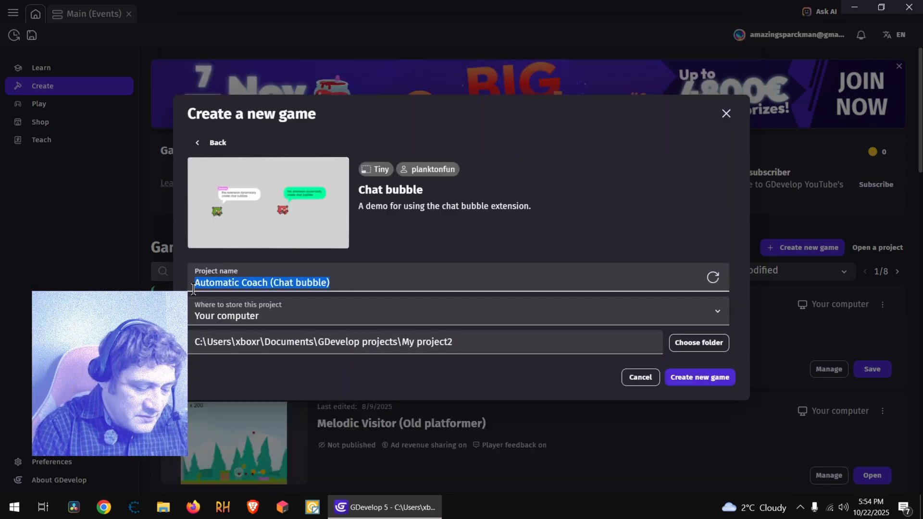
pyautogui.write('speechsomething')
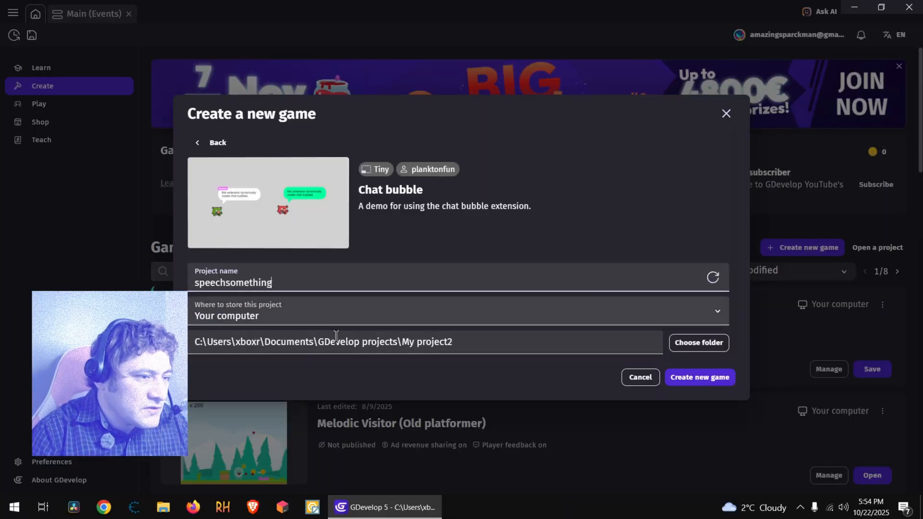
pyautogui.moveTo(475, 340); pyautogui.dragTo(413, 345)
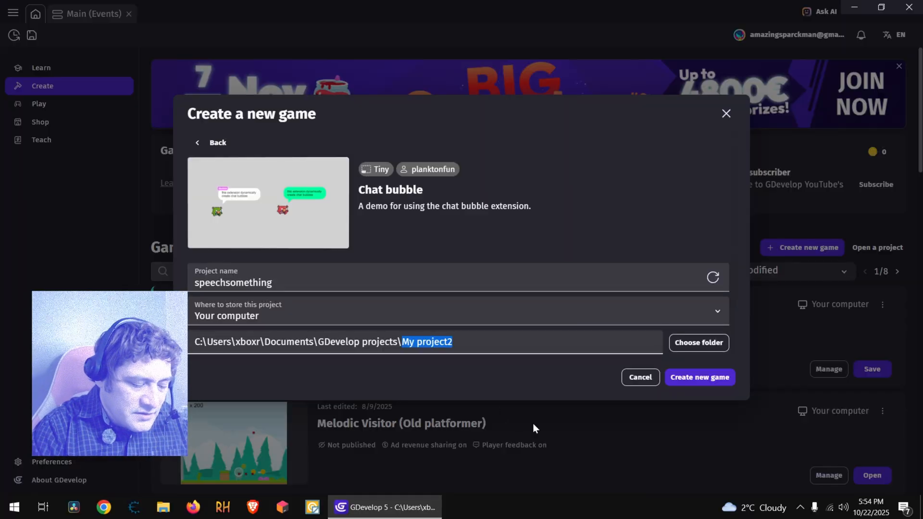
pyautogui.write('supertalk')
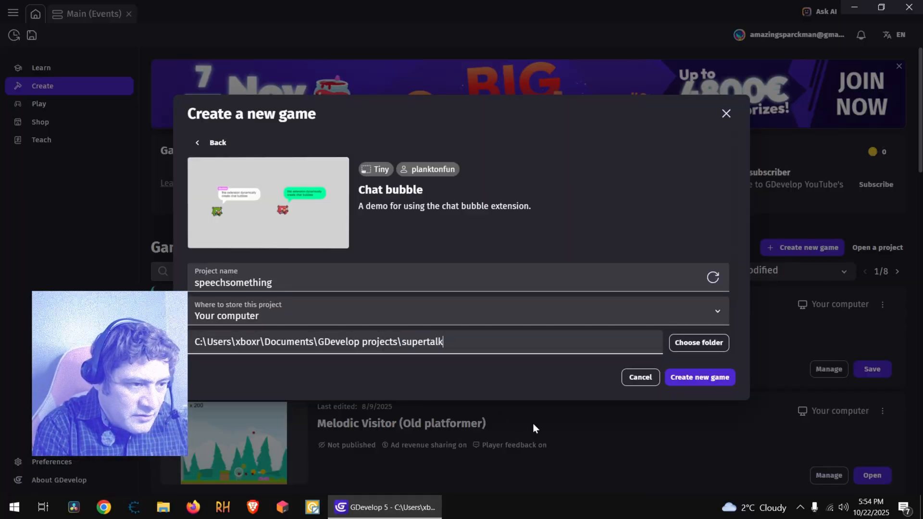
pyautogui.click(707, 379)
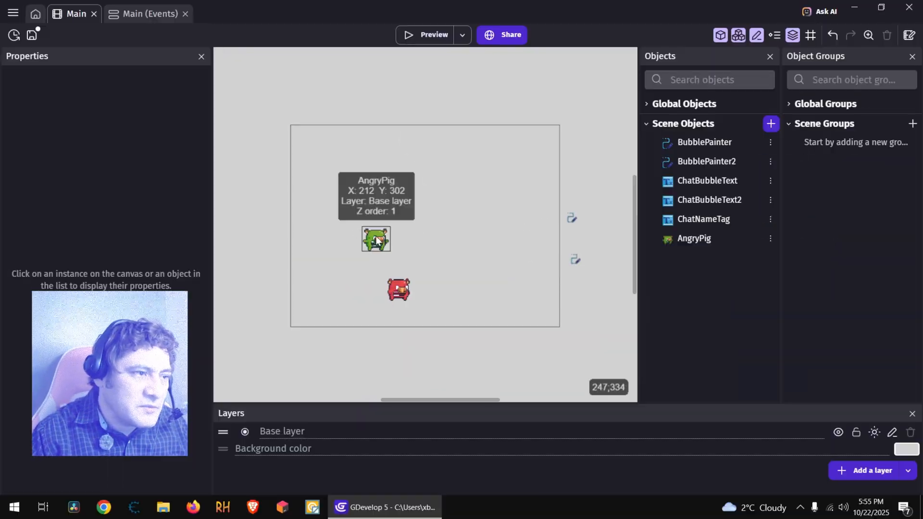
# Add the Platformer character behavior to the AngryPig object and run a preview of the game
pyautogui.doubleClick(366, 193)
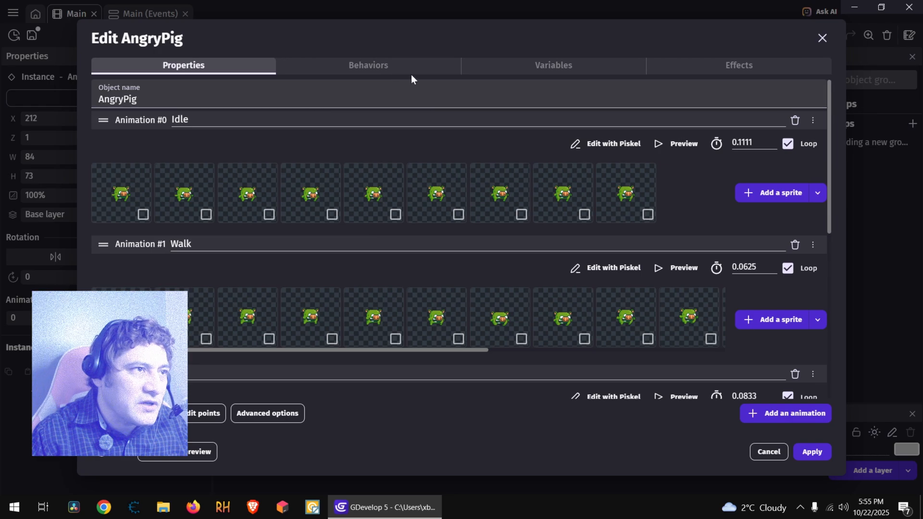
pyautogui.click(359, 66)
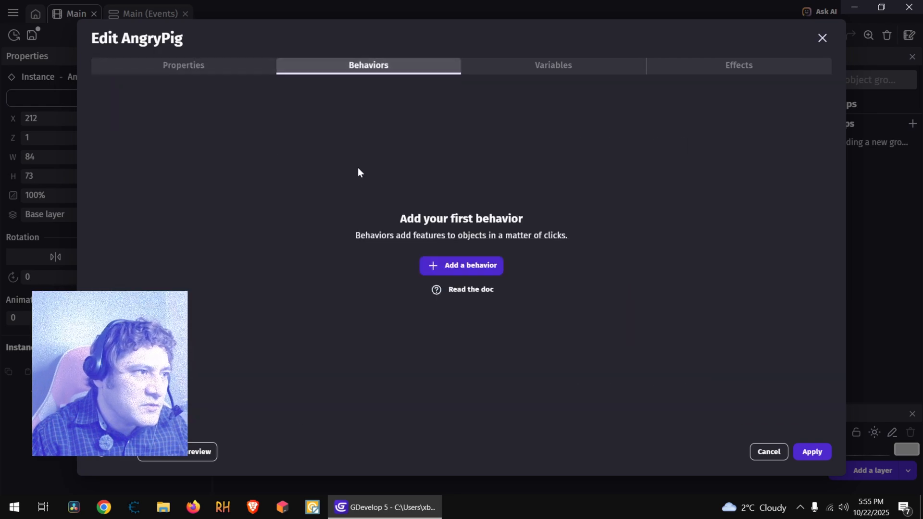
pyautogui.click(487, 272)
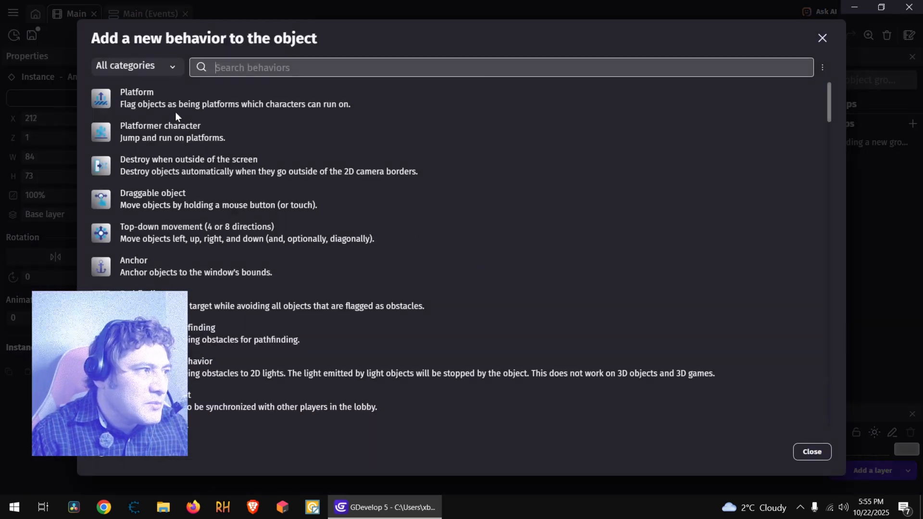
pyautogui.click(186, 132)
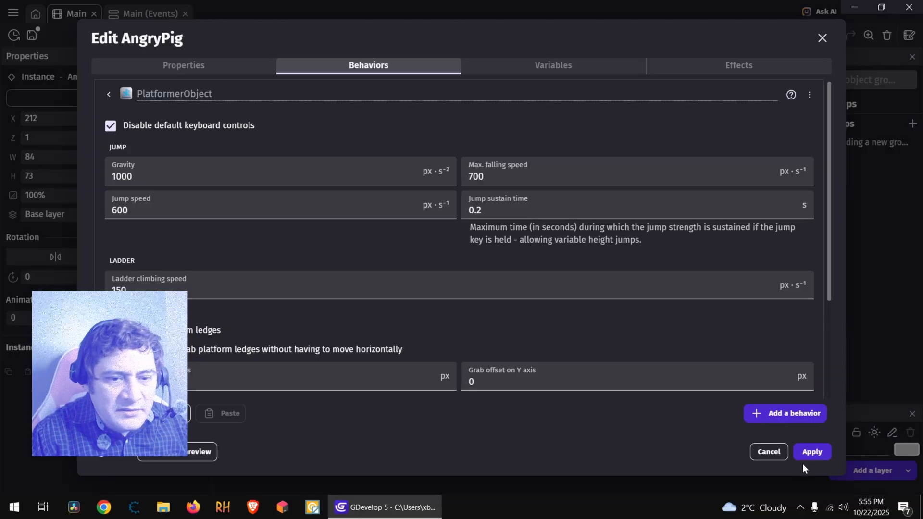
pyautogui.click(814, 453)
pyautogui.click(440, 31)
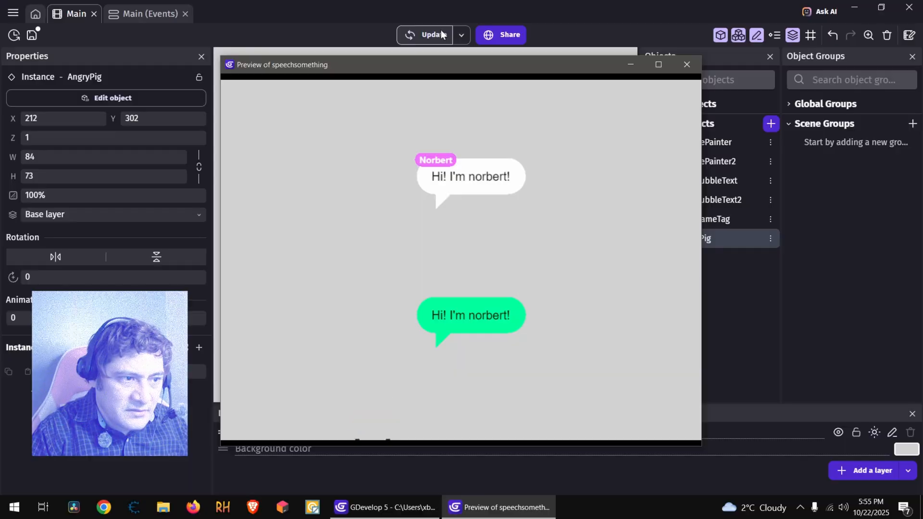
pyautogui.click(687, 64)
pyautogui.rightClick(514, 182)
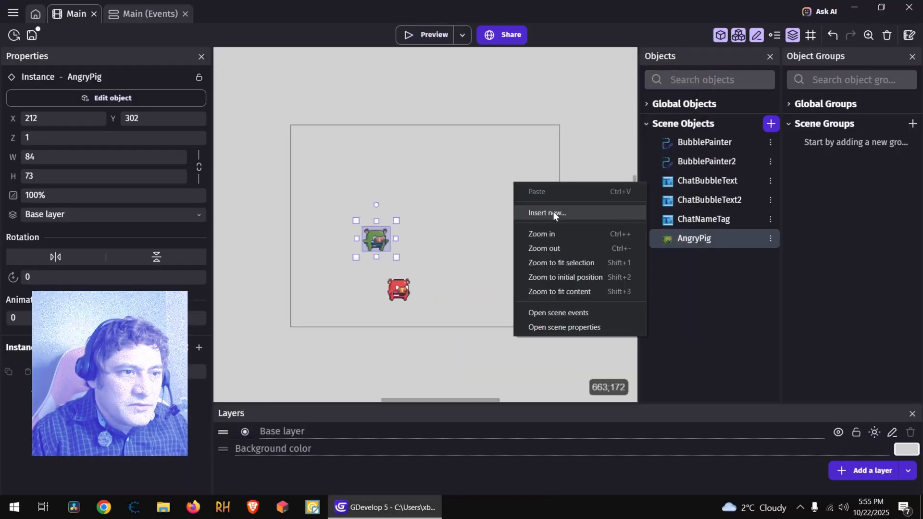
pyautogui.click(552, 212)
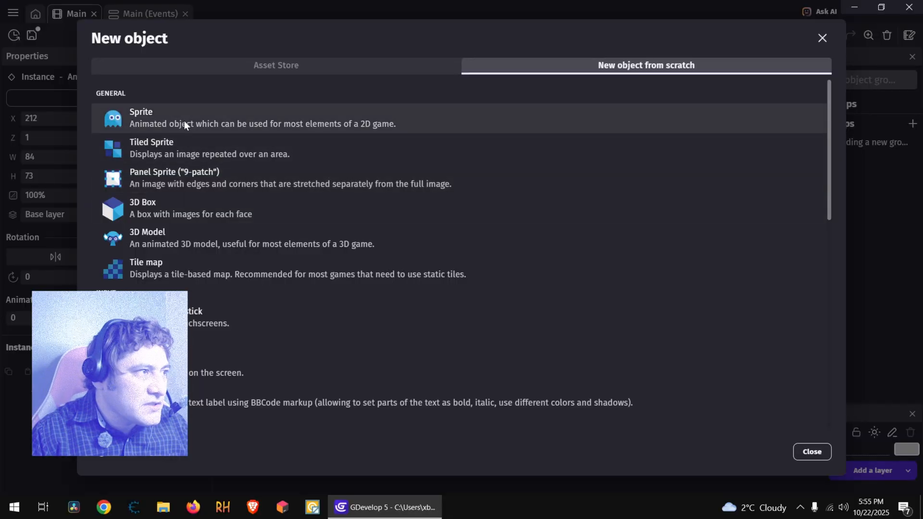
pyautogui.click(184, 120)
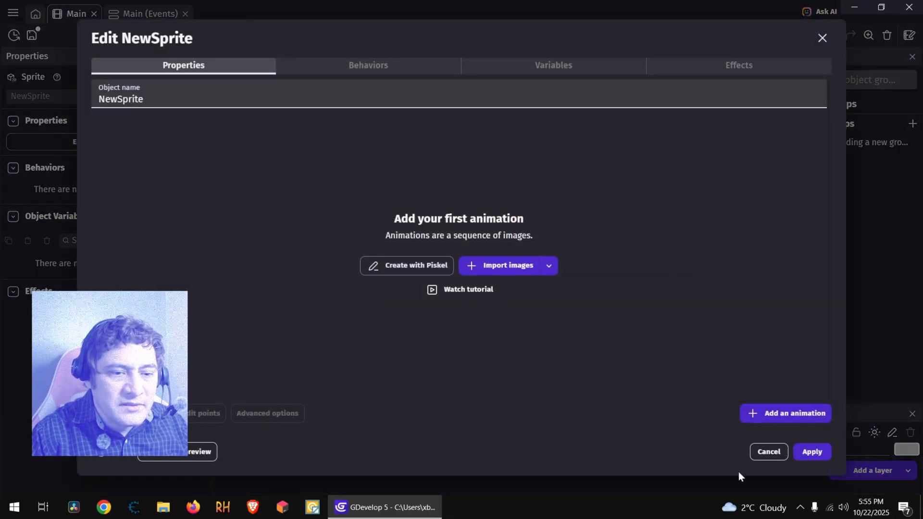
pyautogui.click(768, 451)
# Insert a new Tiled Sprite object in the scene and start creating its image with Piskel
pyautogui.rightClick(488, 120)
pyautogui.click(520, 148)
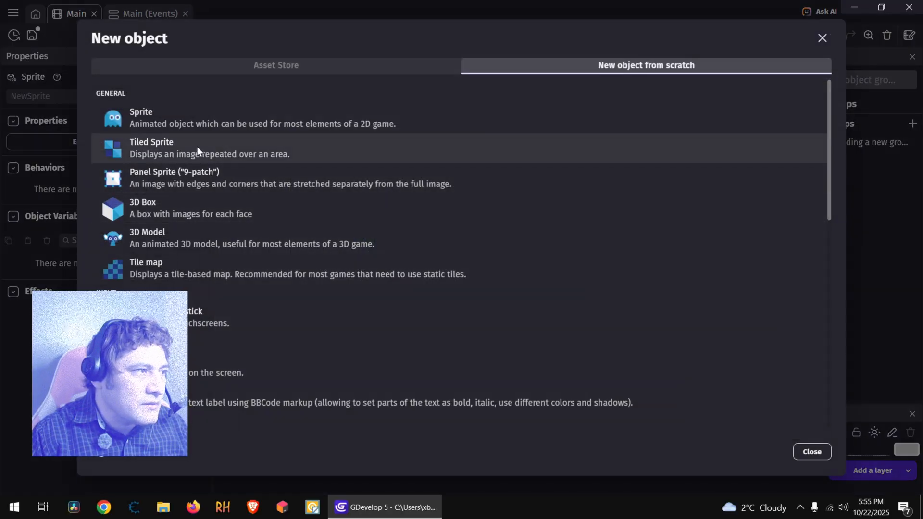
pyautogui.click(197, 150)
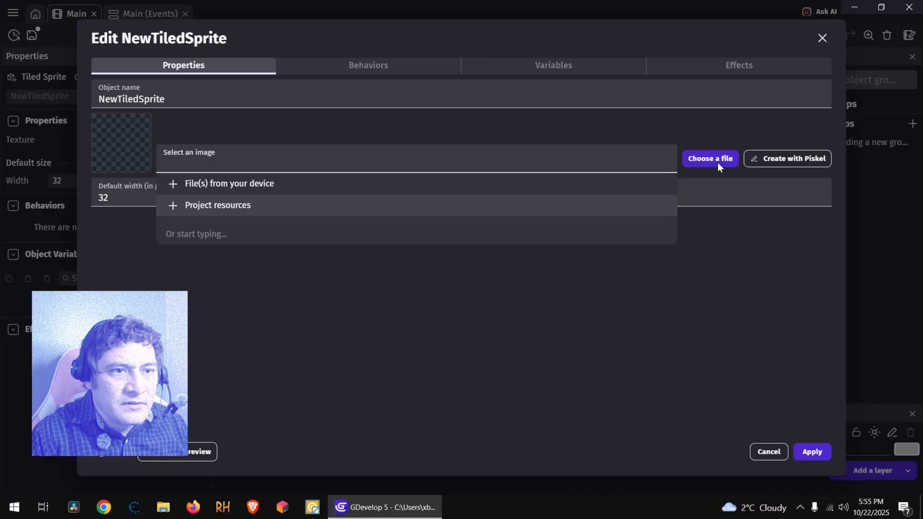
pyautogui.click(787, 160)
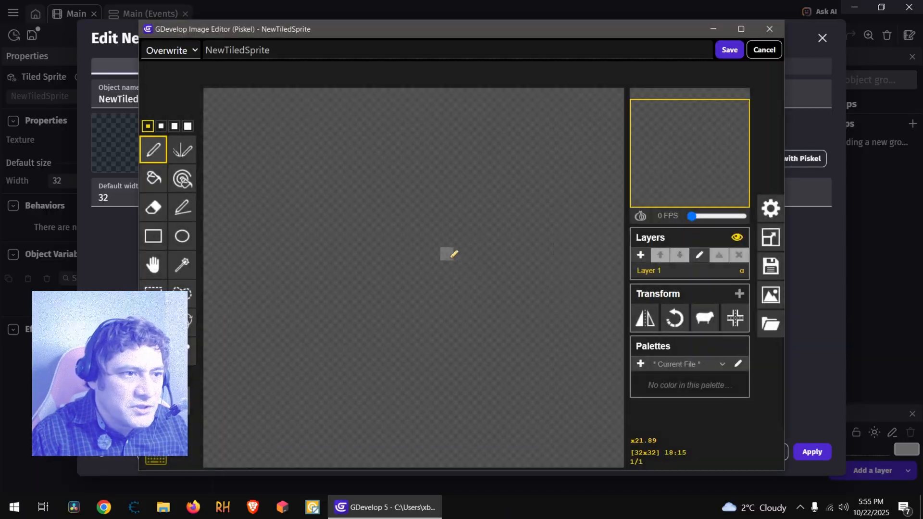
# Fill the whole 32x32 canvas with the green #0a6b37
pyautogui.click(188, 377)
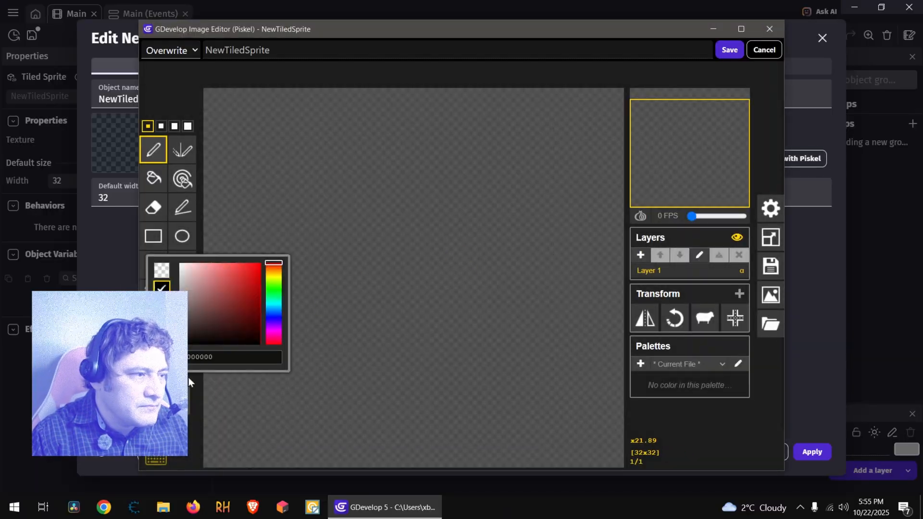
pyautogui.click(270, 298)
pyautogui.moveTo(249, 326); pyautogui.dragTo(251, 325)
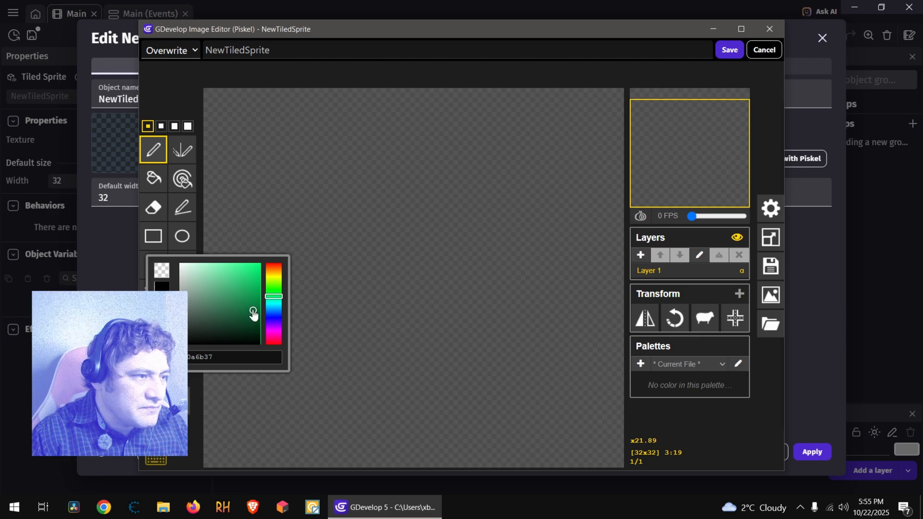
pyautogui.click(153, 178)
pyautogui.click(275, 170)
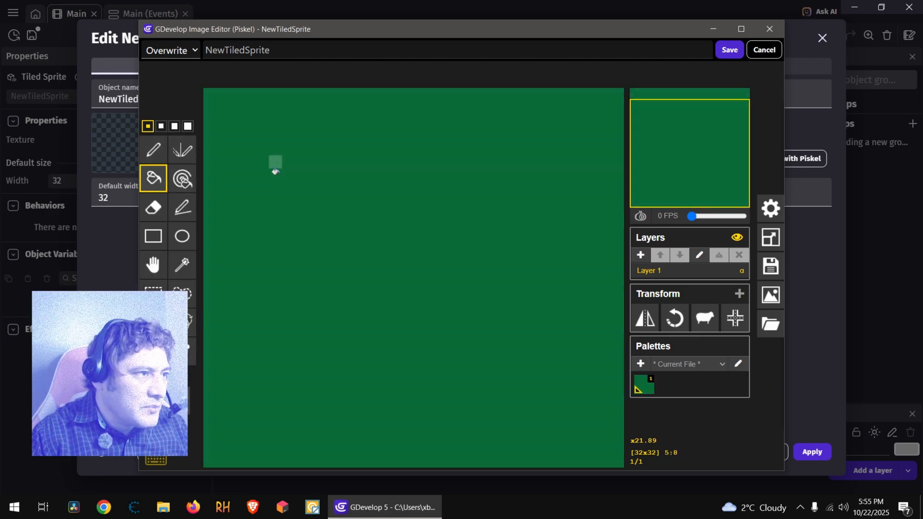
# Set the drawing color to the darker green #09311b
pyautogui.click(160, 387)
pyautogui.click(266, 331)
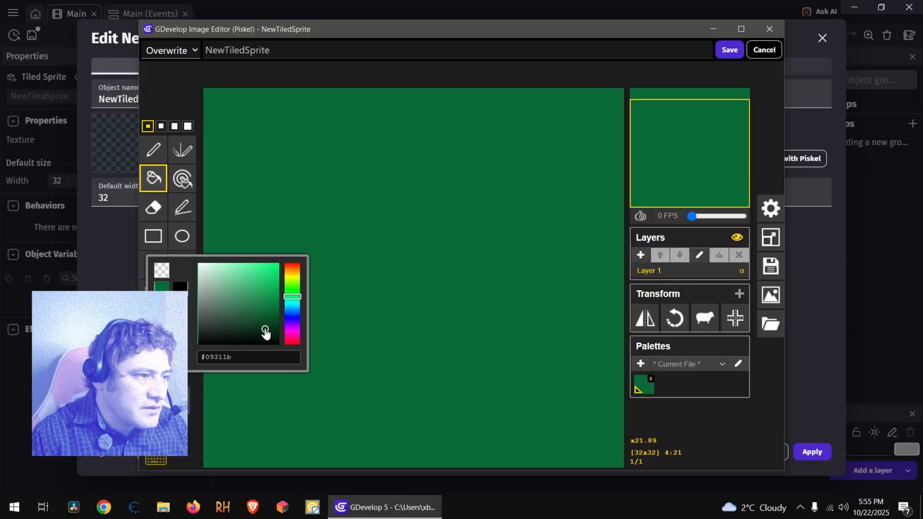
pyautogui.click(161, 125)
pyautogui.click(258, 238)
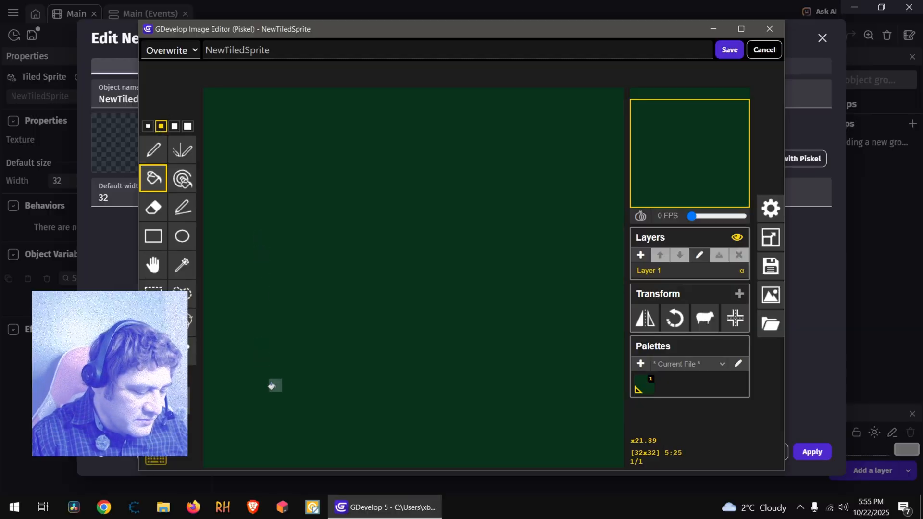
pyautogui.hotkey('ctrl', 'z')
# Draw scattered clusters and short strokes of dark green pixels across the upper part of the green tile with the Pen tool
pyautogui.click(236, 96)
pyautogui.click(224, 109)
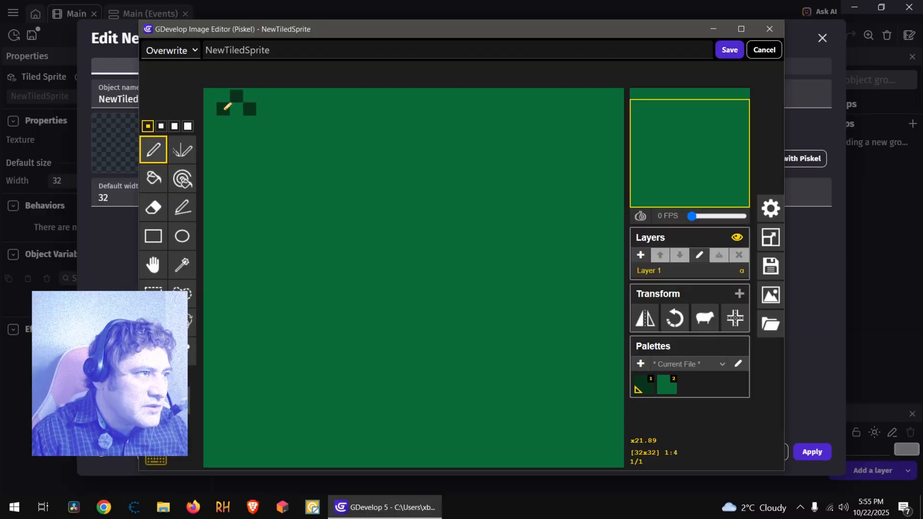
pyautogui.moveTo(224, 109); pyautogui.dragTo(223, 122)
pyautogui.moveTo(223, 161); pyautogui.dragTo(249, 188)
pyautogui.moveTo(315, 188); pyautogui.dragTo(328, 174)
pyautogui.moveTo(368, 95); pyautogui.dragTo(355, 89)
pyautogui.click(289, 109)
pyautogui.moveTo(381, 161); pyautogui.dragTo(420, 161)
pyautogui.moveTo(473, 162); pyautogui.dragTo(473, 148)
pyautogui.moveTo(499, 109); pyautogui.dragTo(512, 109)
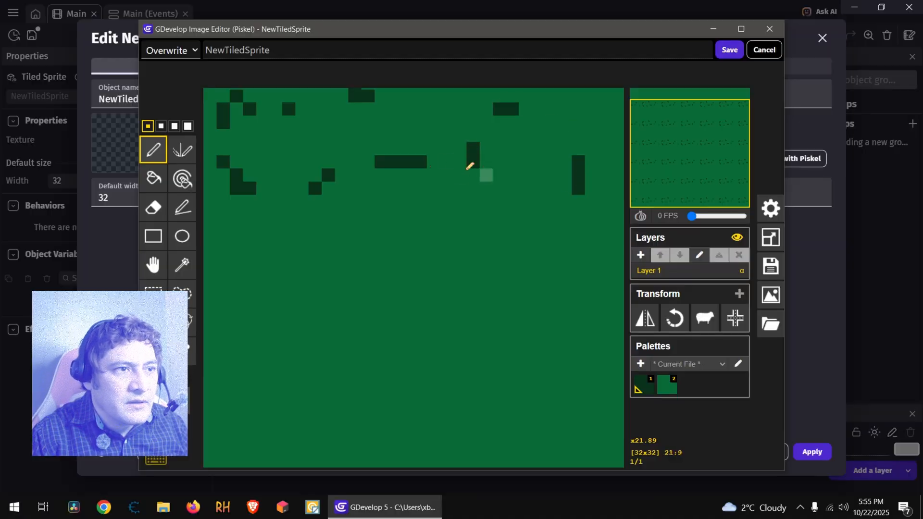
pyautogui.click(407, 148)
pyautogui.click(381, 96)
pyautogui.moveTo(578, 135); pyautogui.dragTo(605, 109)
pyautogui.click(525, 96)
pyautogui.moveTo(499, 149); pyautogui.dragTo(525, 175)
pyautogui.moveTo(447, 96); pyautogui.dragTo(460, 96)
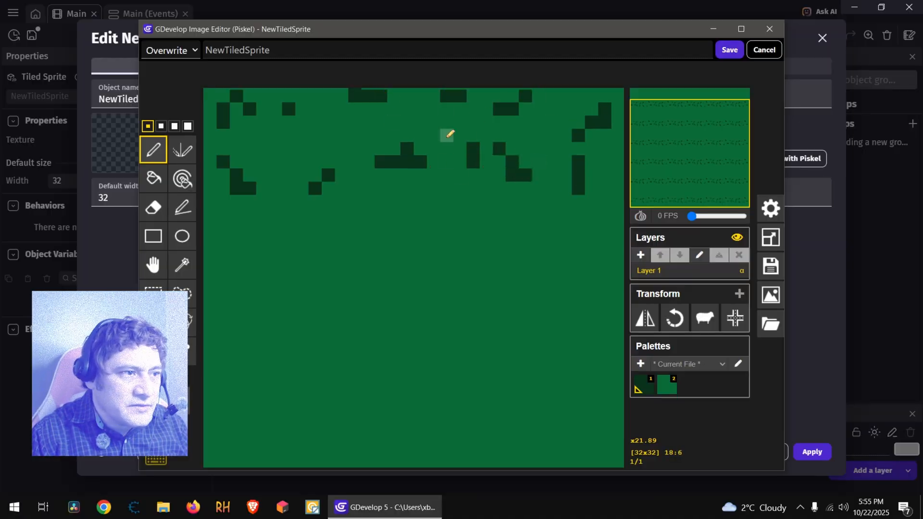
# Scatter single dark green pixels over the lower part of the tile and save the image to the tiled sprite
pyautogui.click(433, 253)
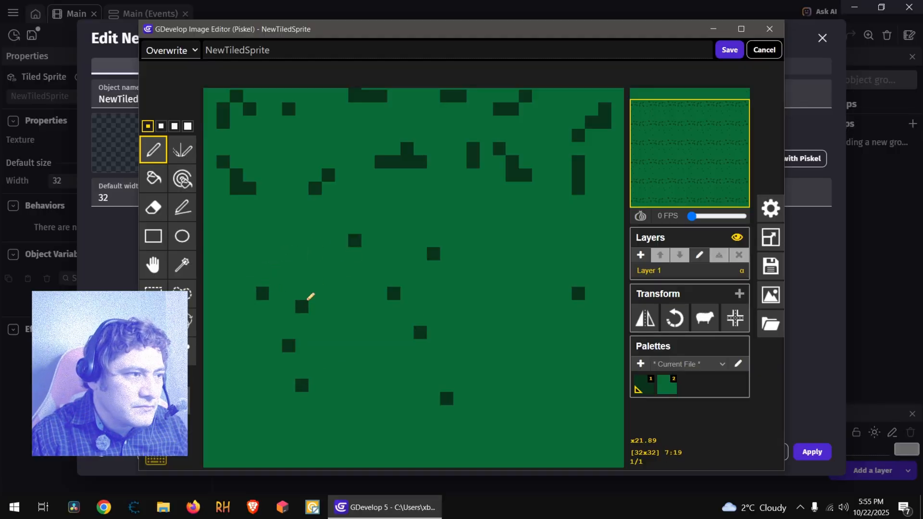
pyautogui.click(236, 227)
pyautogui.click(236, 399)
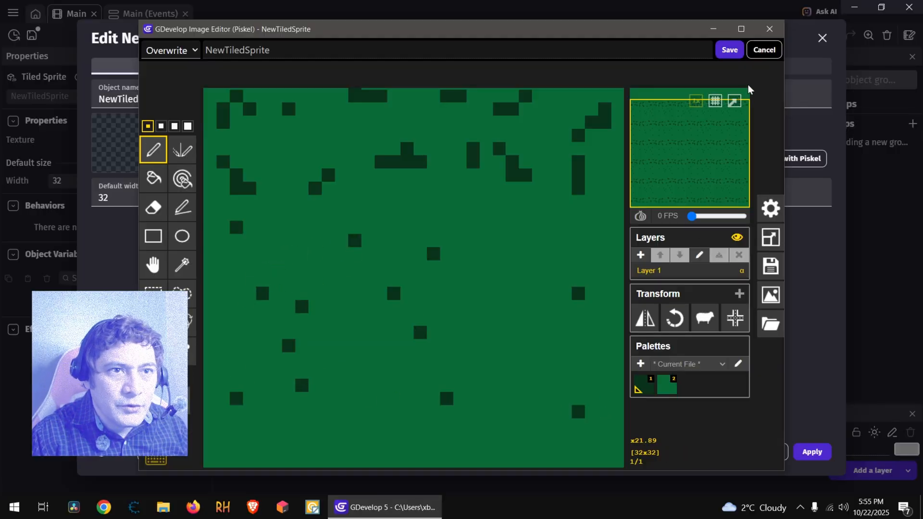
pyautogui.click(729, 50)
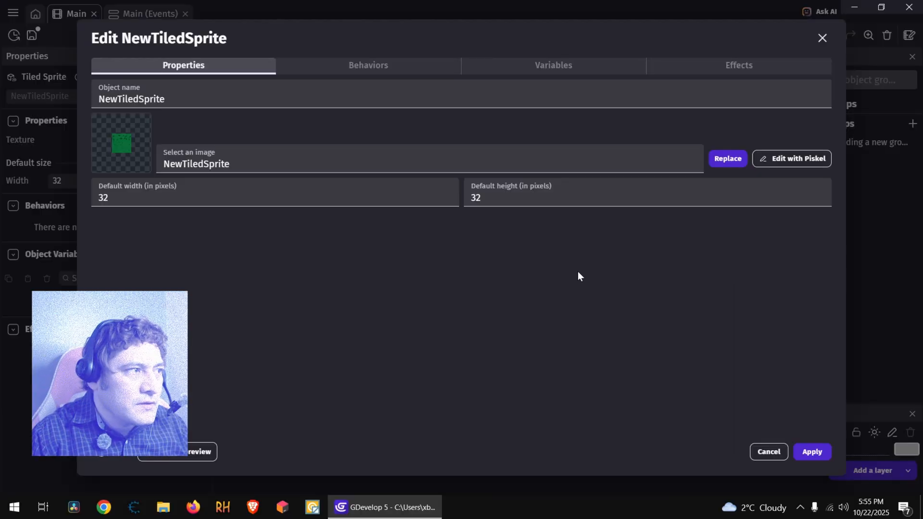
# Resize the tiled sprite's image to 64 x 64 px together with its content, save it, and apply the object changes
pyautogui.click(791, 160)
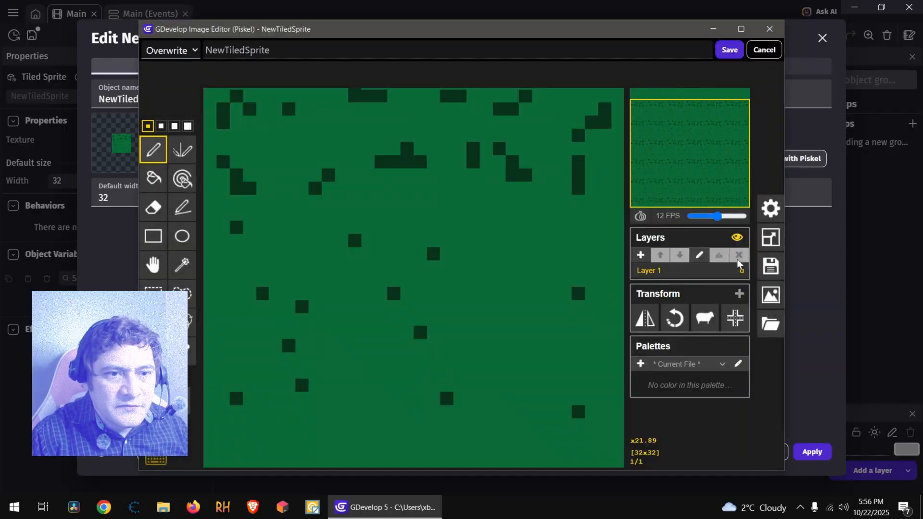
pyautogui.click(772, 244)
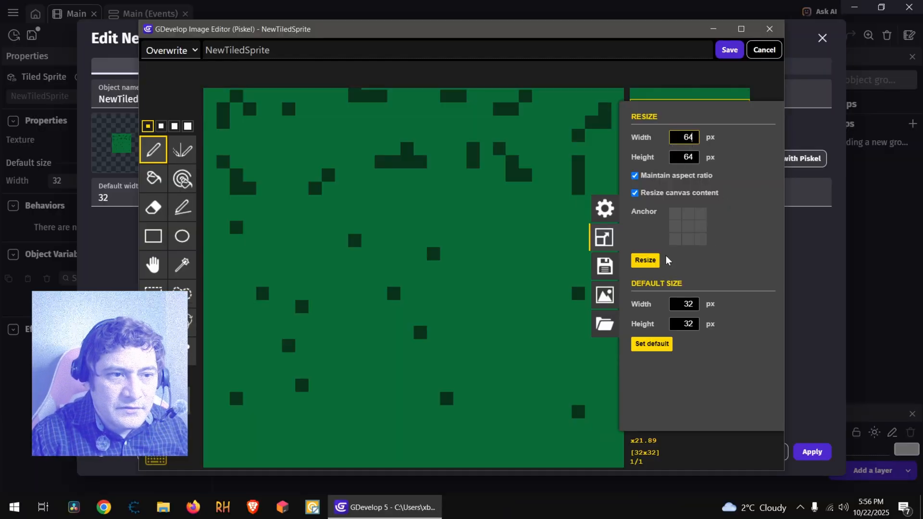
pyautogui.click(646, 260)
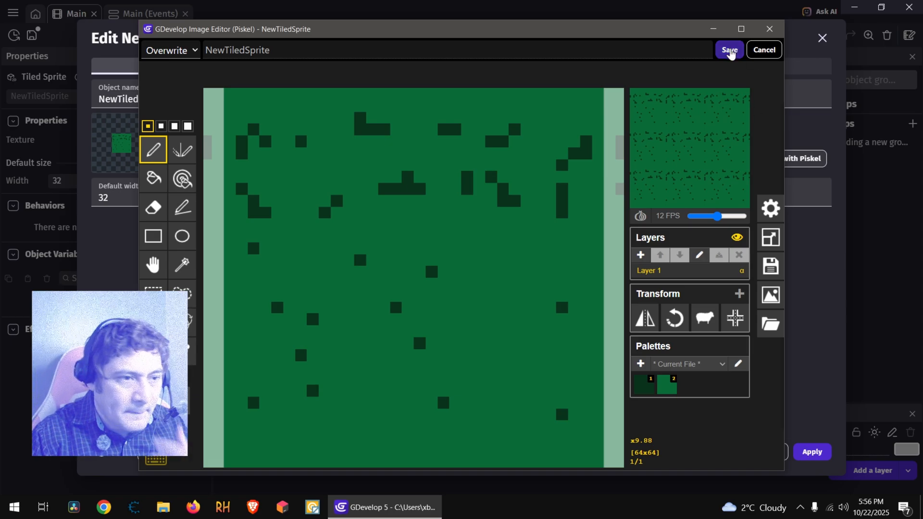
pyautogui.click(729, 50)
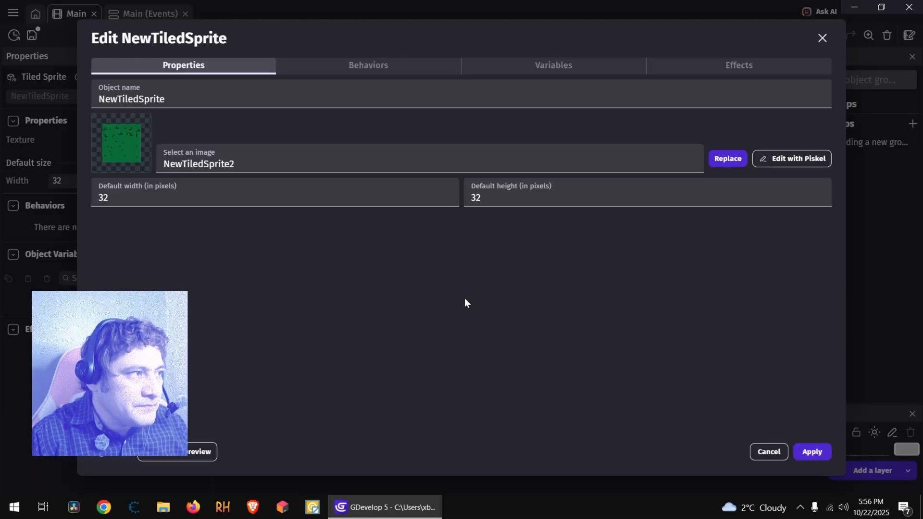
pyautogui.click(807, 452)
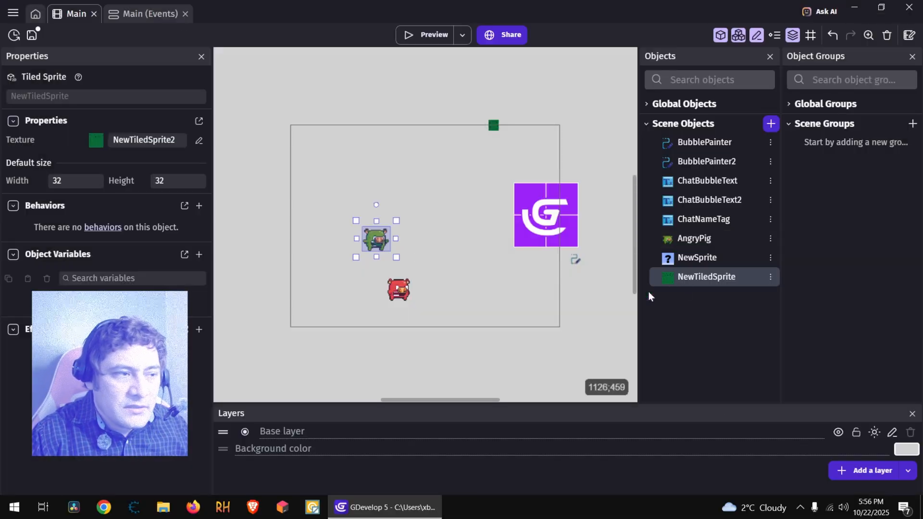
# Place a NewTiledSprite instance below the green pig and stretch it to about 801 x 165 px as ground across the game area
pyautogui.moveTo(673, 277); pyautogui.dragTo(568, 333)
pyautogui.click(302, 281)
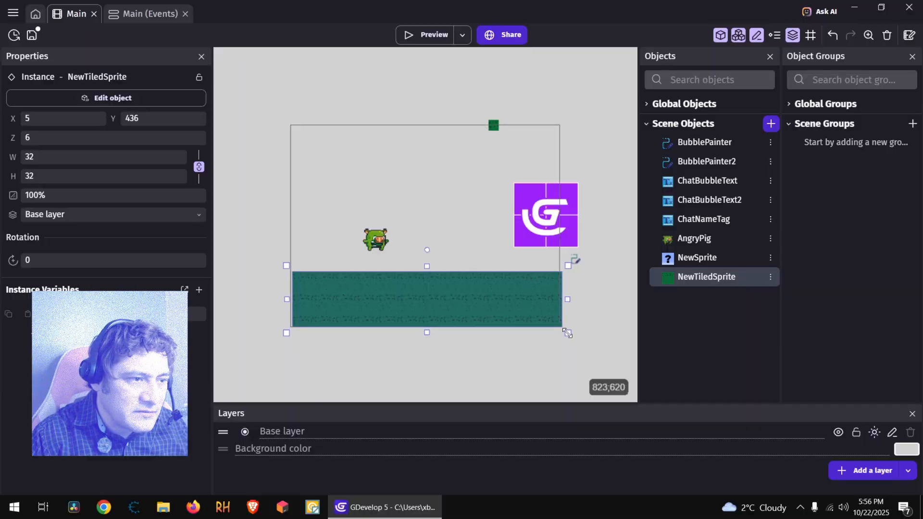
# Send the tiled ground sprite to the back and move the red pig out above it, next to the purple logo sprite
pyautogui.rightClick(508, 279)
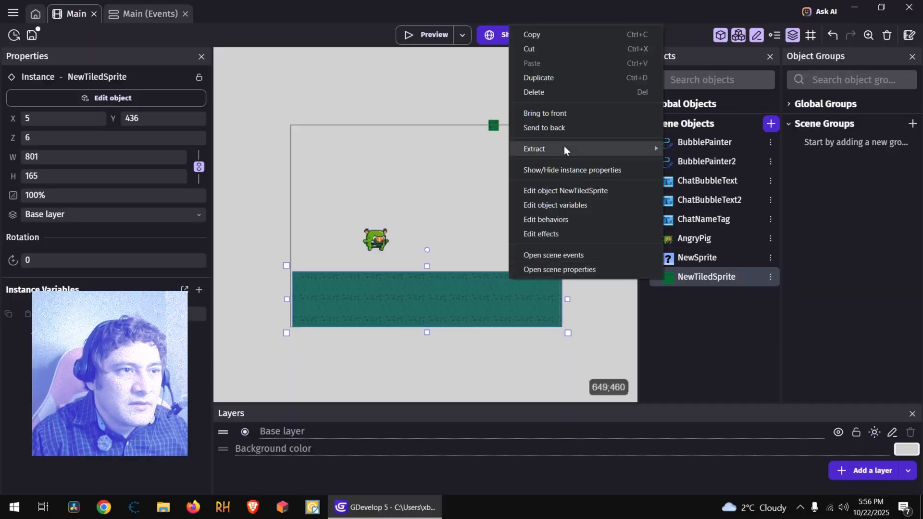
pyautogui.click(566, 129)
pyautogui.moveTo(388, 293); pyautogui.dragTo(487, 236)
pyautogui.click(400, 287)
pyautogui.doubleClick(400, 287)
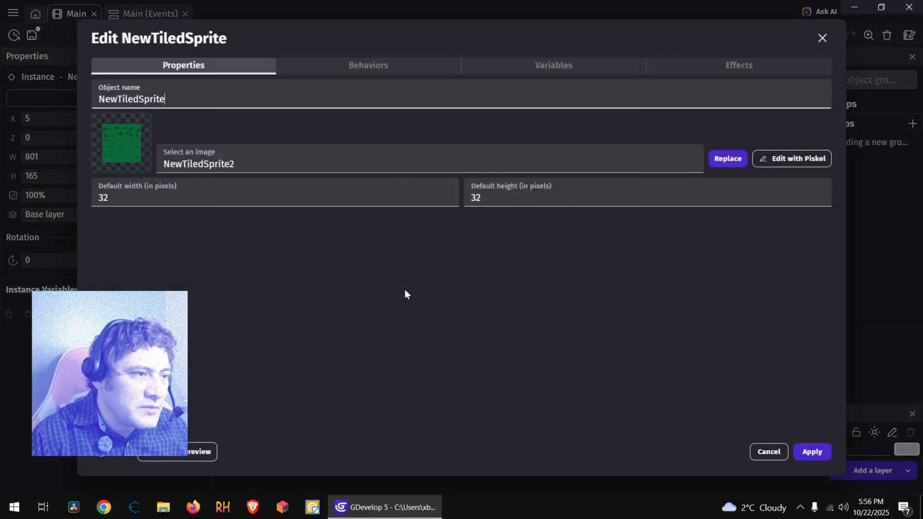
pyautogui.click(766, 453)
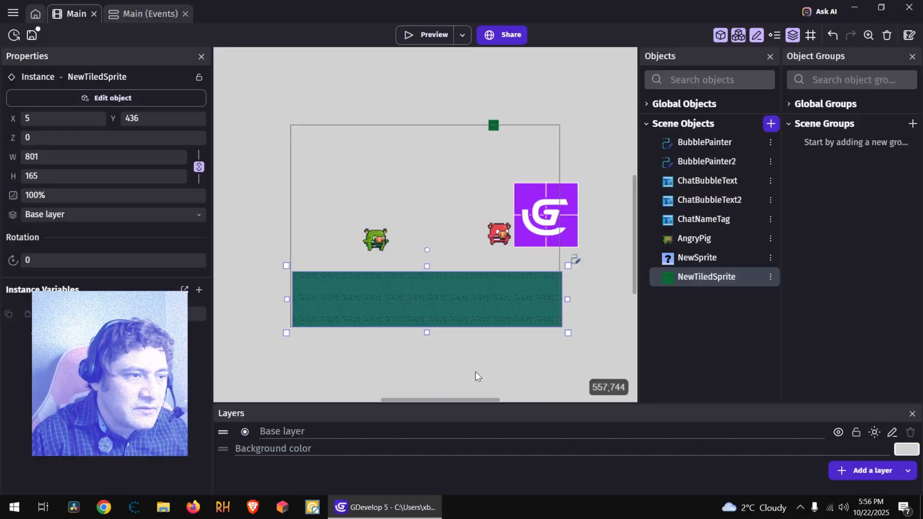
# Create a new Sprite object from scratch in the scene's upper area and start drawing its image in Piskel
pyautogui.click(322, 185)
pyautogui.rightClick(325, 185)
pyautogui.click(377, 214)
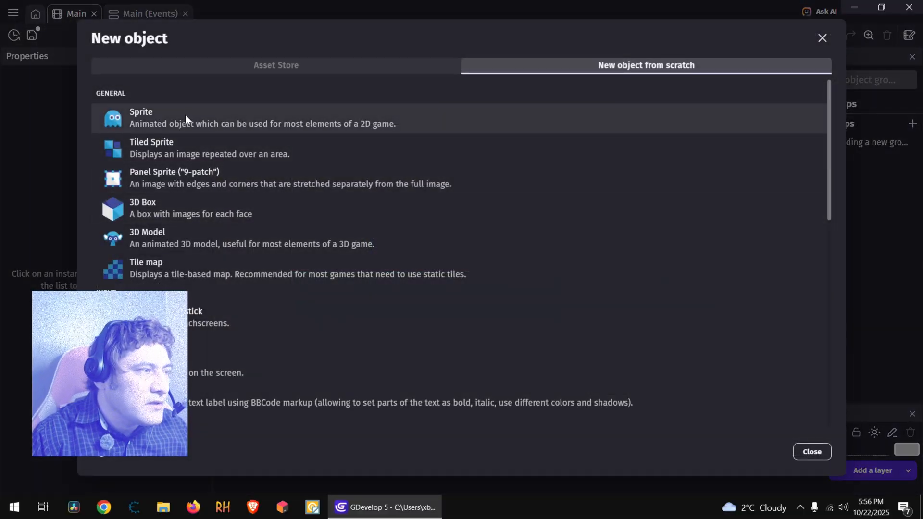
pyautogui.click(188, 118)
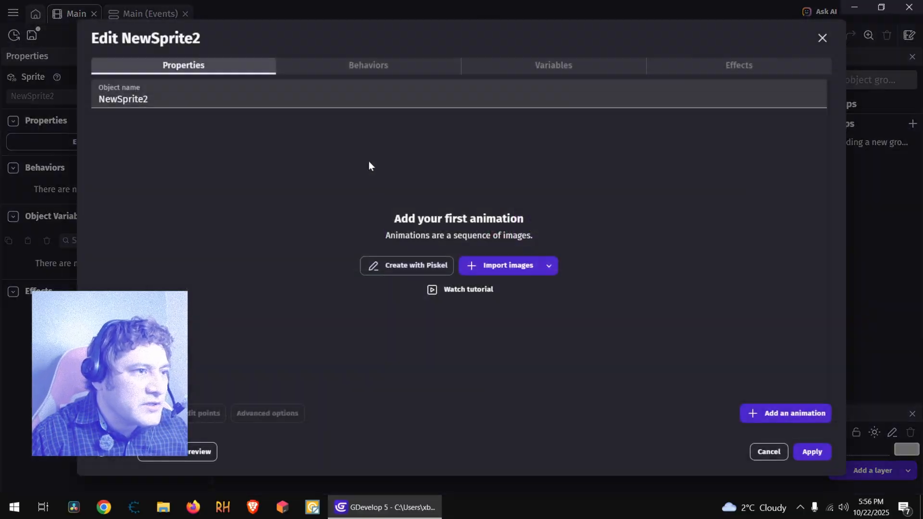
pyautogui.click(402, 269)
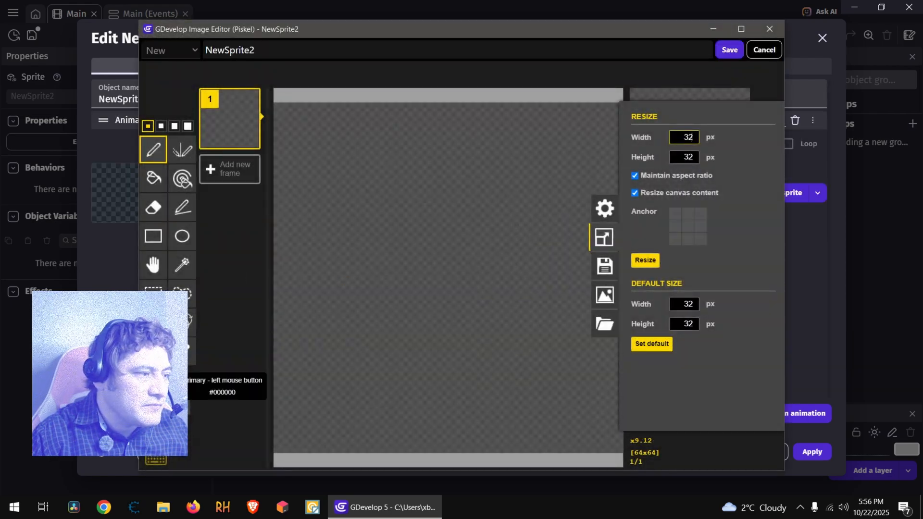
# Fill the sprite's empty canvas with bright blue, save the image, and apply the object changes
pyautogui.click(159, 386)
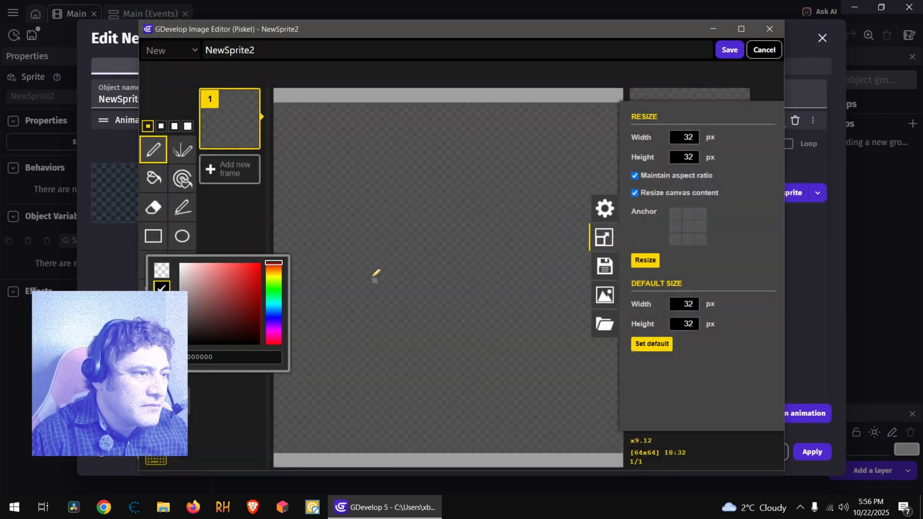
pyautogui.click(277, 293)
pyautogui.click(277, 318)
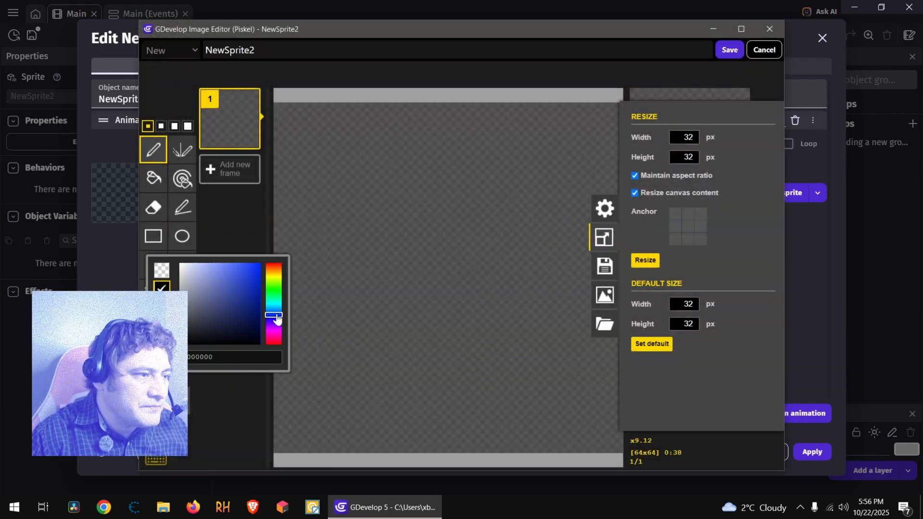
pyautogui.click(261, 263)
pyautogui.click(153, 185)
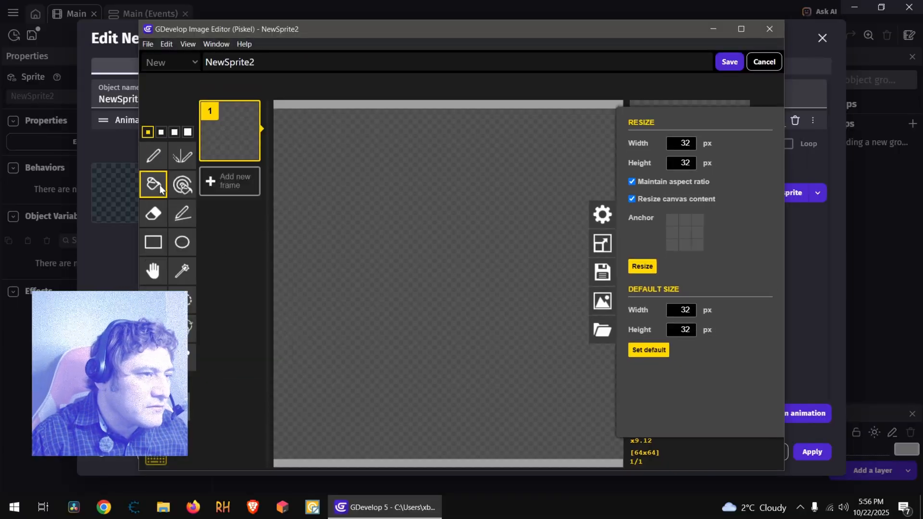
pyautogui.click(500, 261)
pyautogui.click(730, 61)
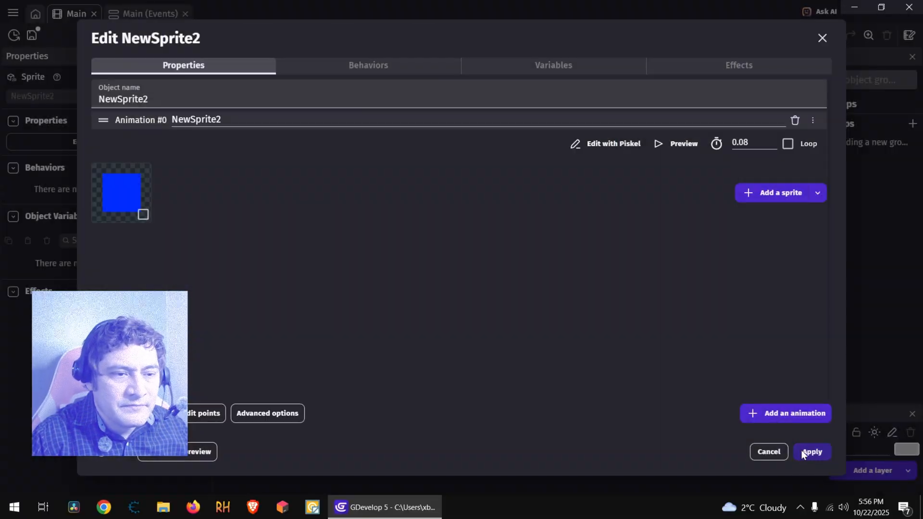
pyautogui.click(808, 453)
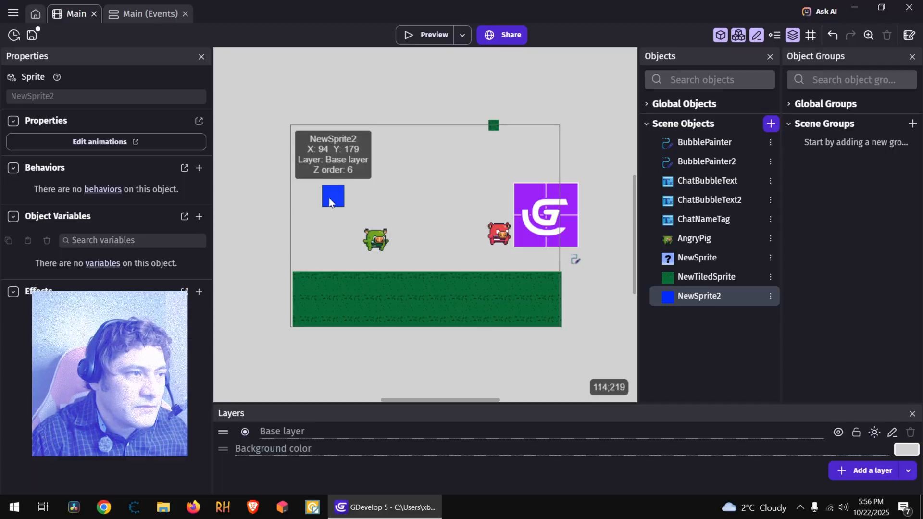
# Stretch the blue sprite into a bar about 938 x 21 px across the ground and give it the Platform behavior
pyautogui.moveTo(329, 197); pyautogui.dragTo(618, 316)
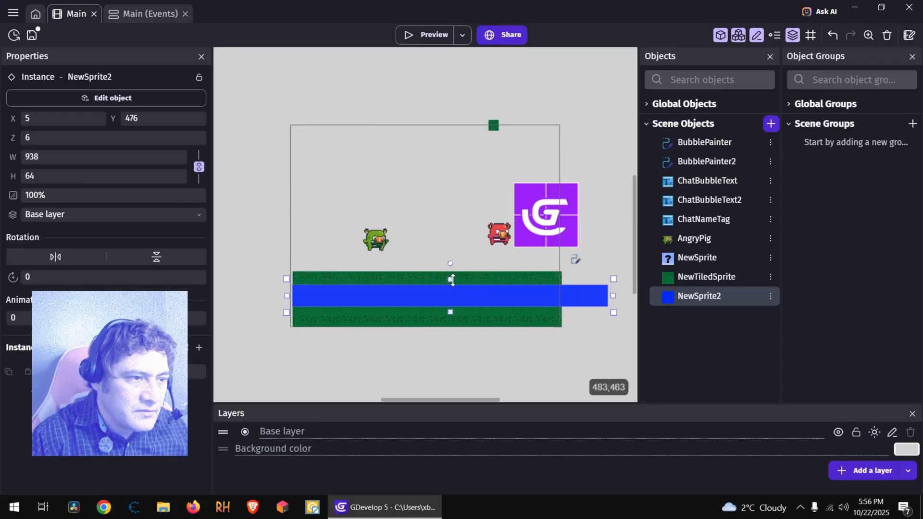
pyautogui.moveTo(450, 279); pyautogui.dragTo(451, 304)
pyautogui.doubleClick(451, 304)
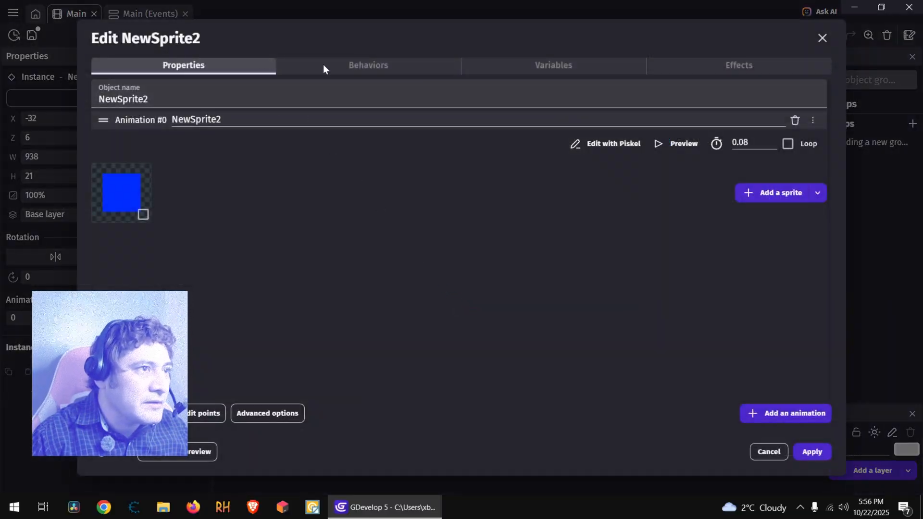
pyautogui.click(353, 65)
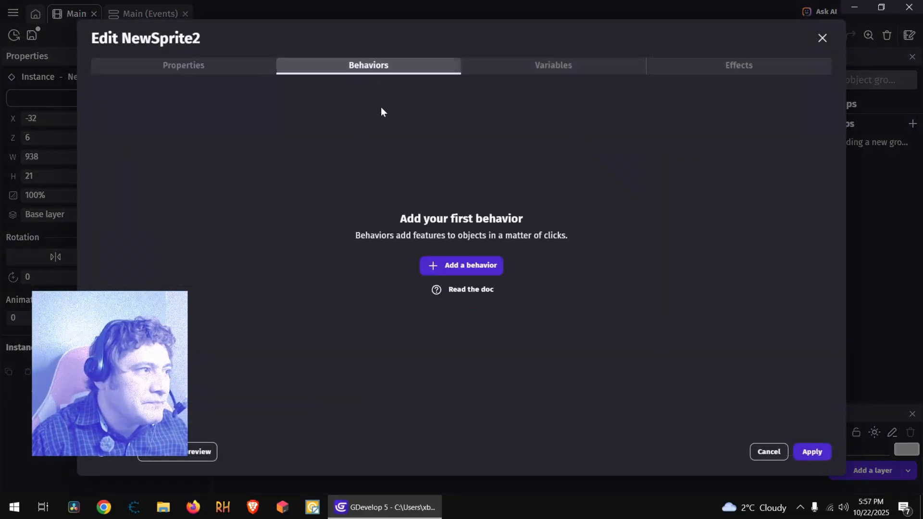
pyautogui.click(461, 268)
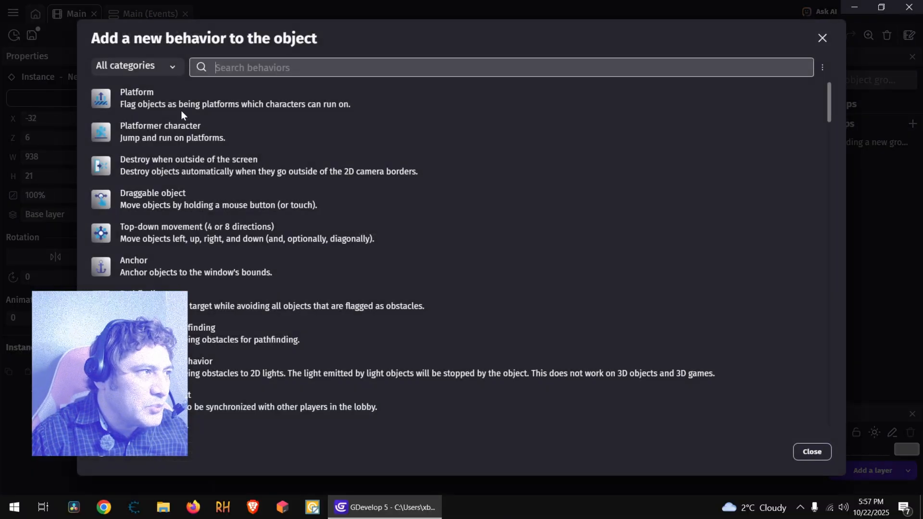
pyautogui.click(183, 106)
pyautogui.click(813, 451)
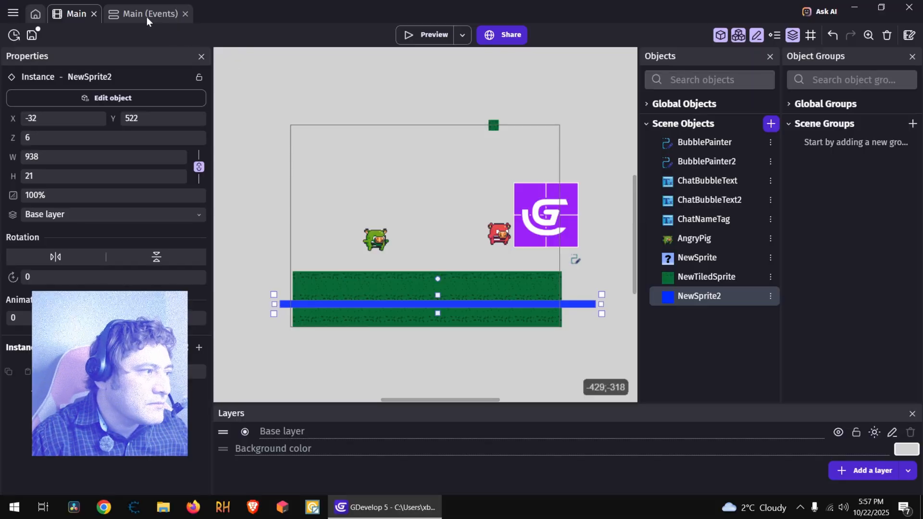
# Preview the game to check whether the pigs land on the blue platform bar, and close the preview
pyautogui.click(416, 33)
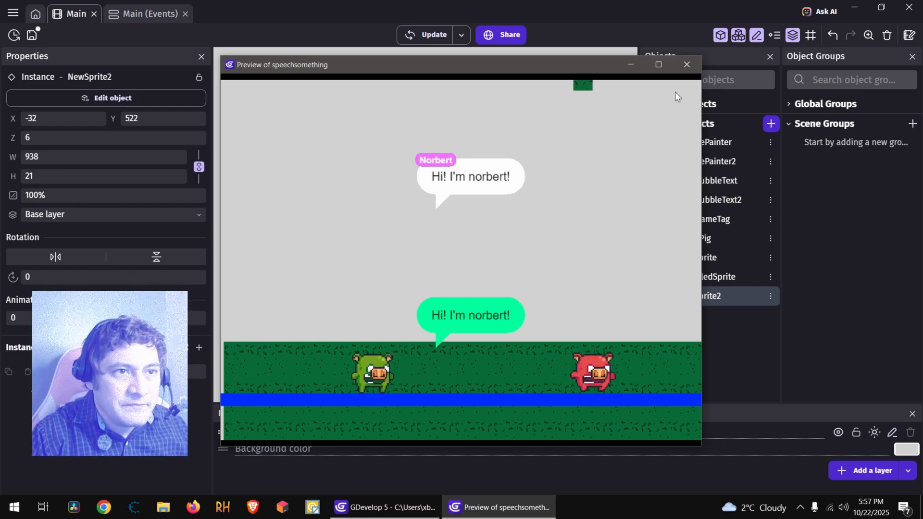
pyautogui.moveTo(602, 70); pyautogui.dragTo(606, 60)
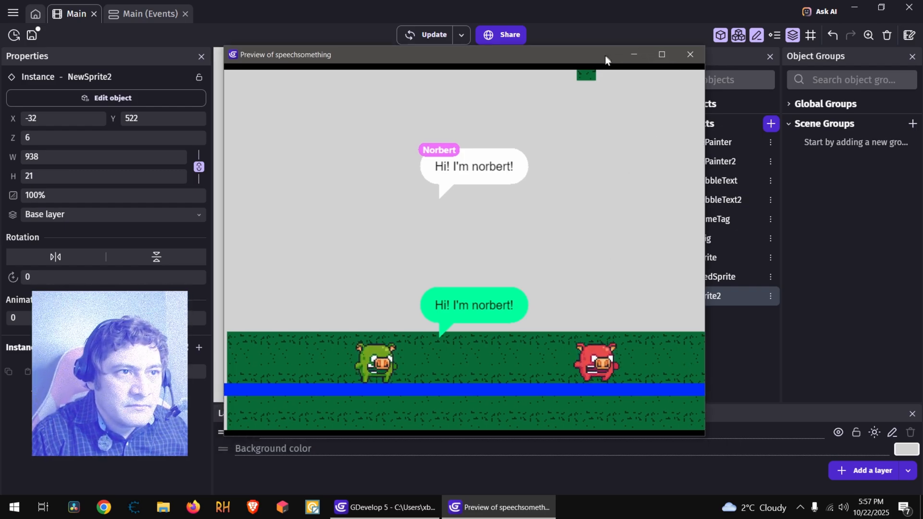
pyautogui.click(690, 54)
# Check which behaviors are attached to the tiled ground sprite
pyautogui.click(392, 285)
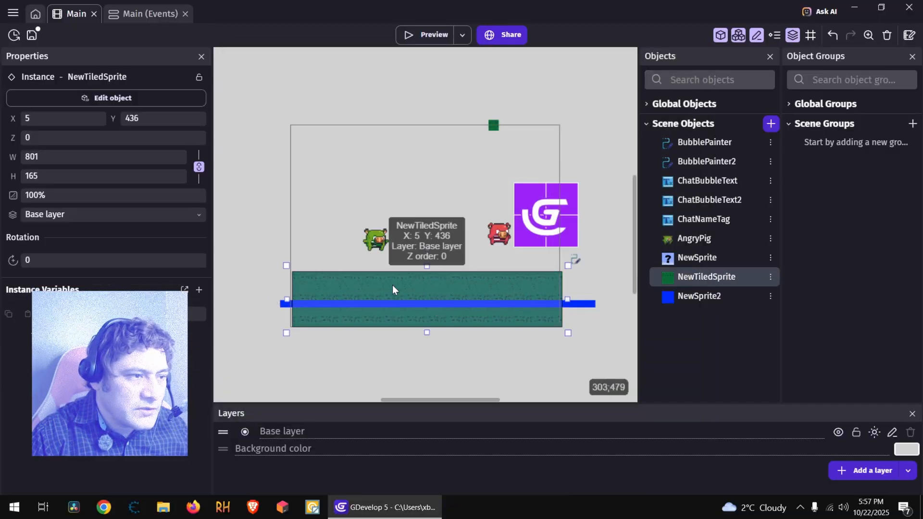
pyautogui.doubleClick(392, 285)
pyautogui.click(384, 68)
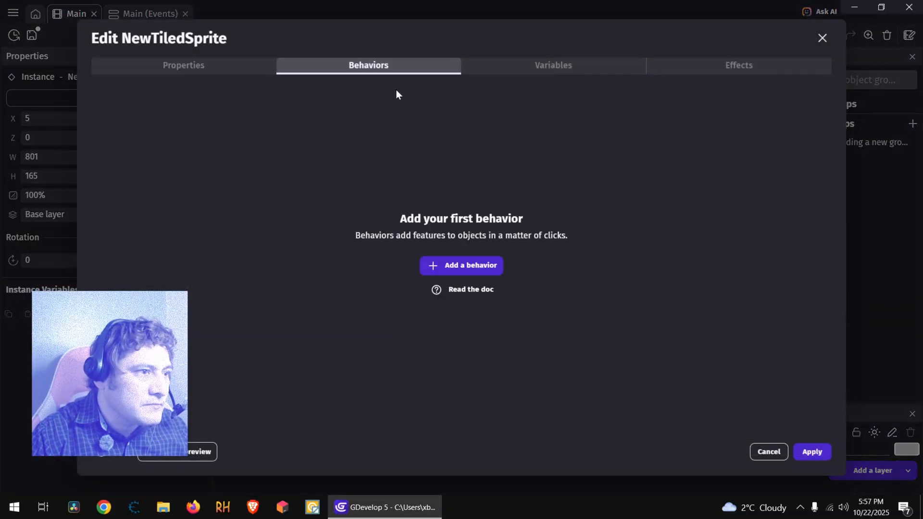
pyautogui.click(823, 37)
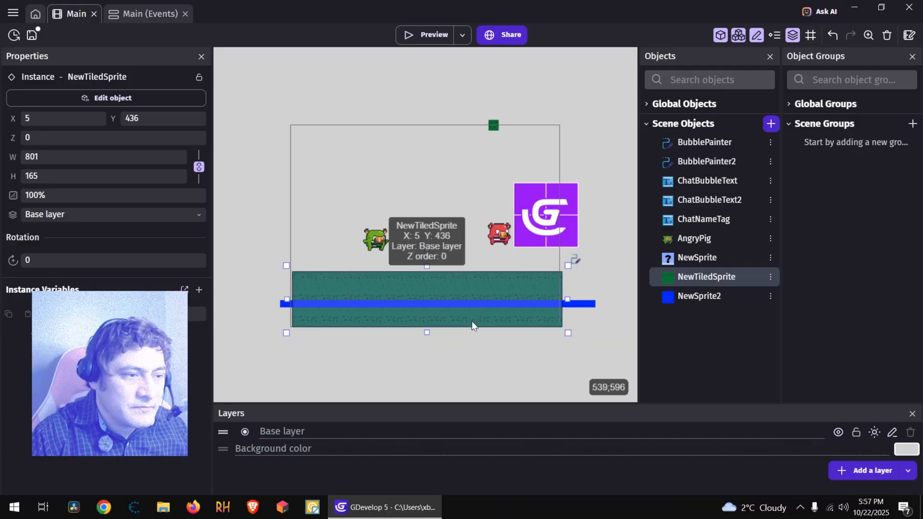
# Raise the blue platform bar slightly within the ground, to about X -48, Y 505
pyautogui.click(468, 300)
pyautogui.moveTo(468, 299); pyautogui.dragTo(463, 296)
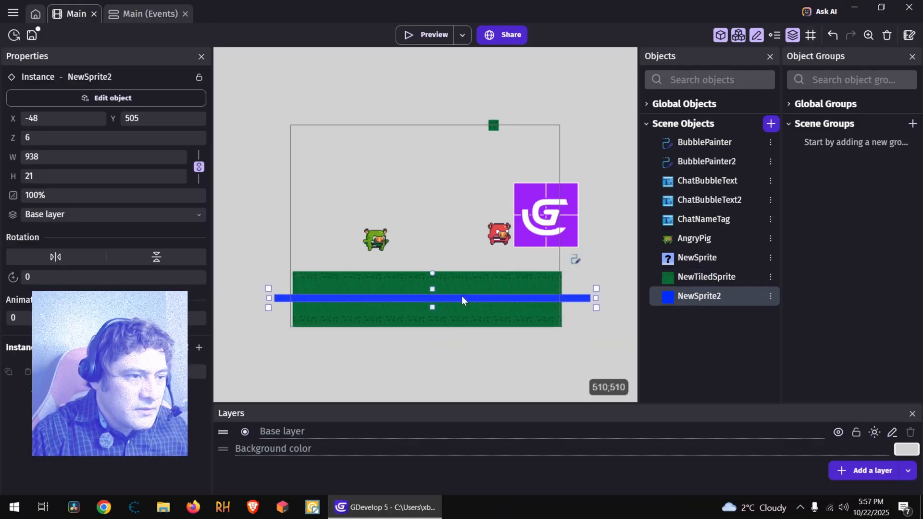
# Review AngryPig's platformer behavior settings and preview the game with the raised platform bar
pyautogui.doubleClick(461, 298)
pyautogui.click(378, 68)
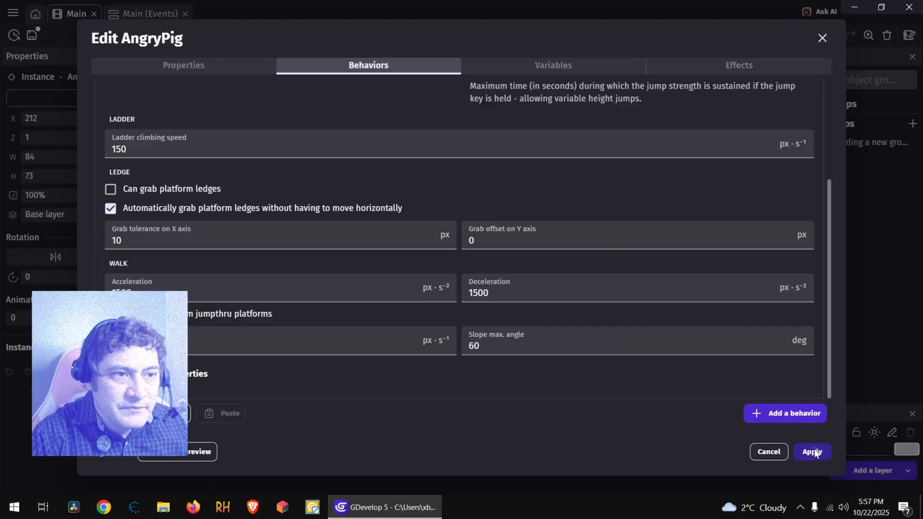
pyautogui.click(812, 450)
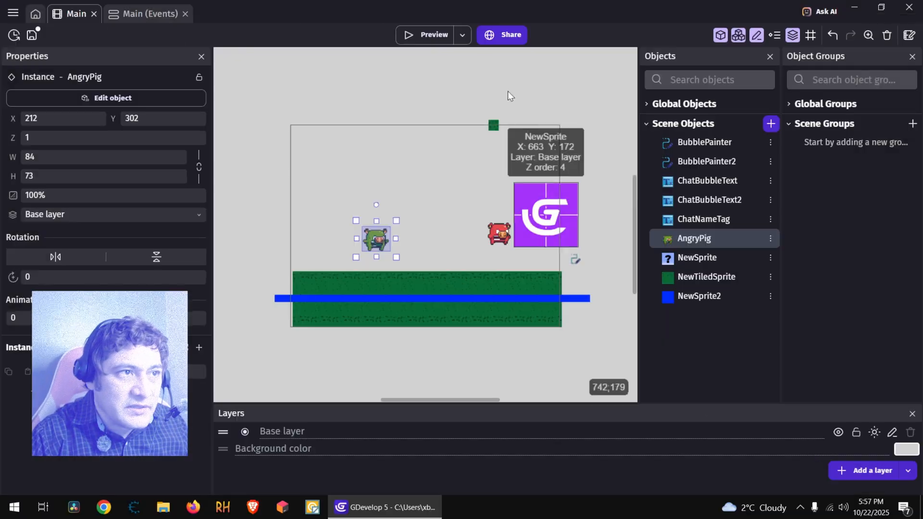
pyautogui.click(423, 35)
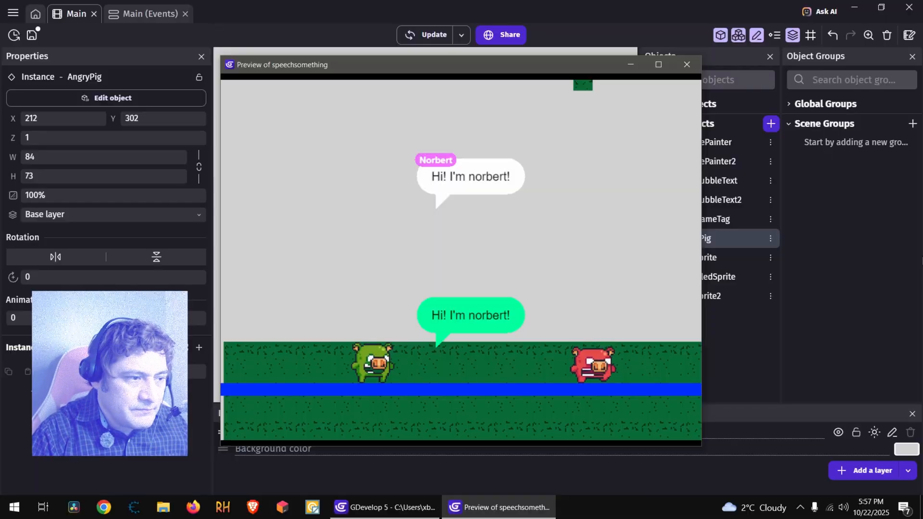
pyautogui.click(604, 212)
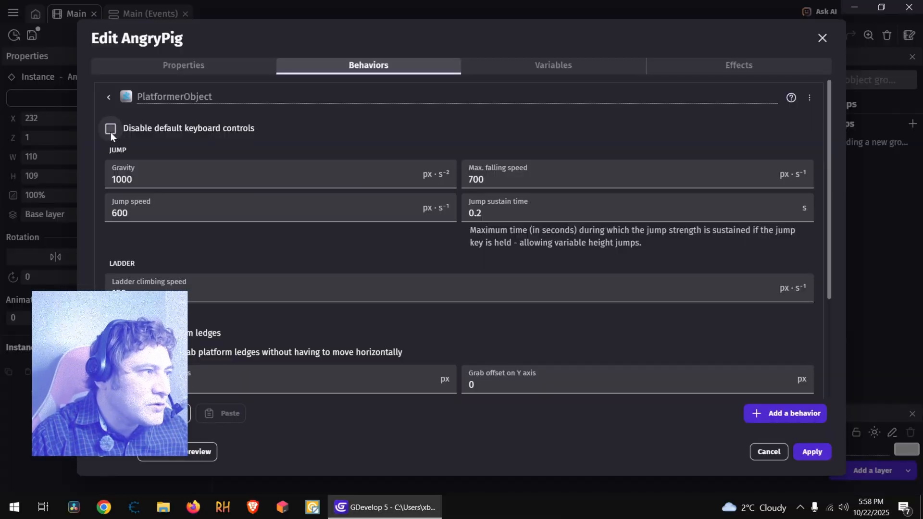
# Apply AngryPig's platformer behavior with default keyboard controls enabled, and run a preview of the scene
pyautogui.click(812, 452)
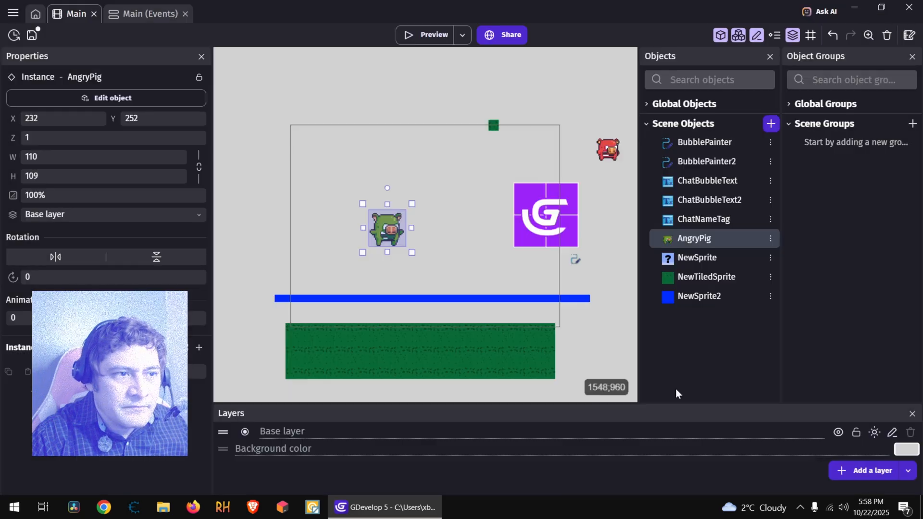
pyautogui.click(430, 35)
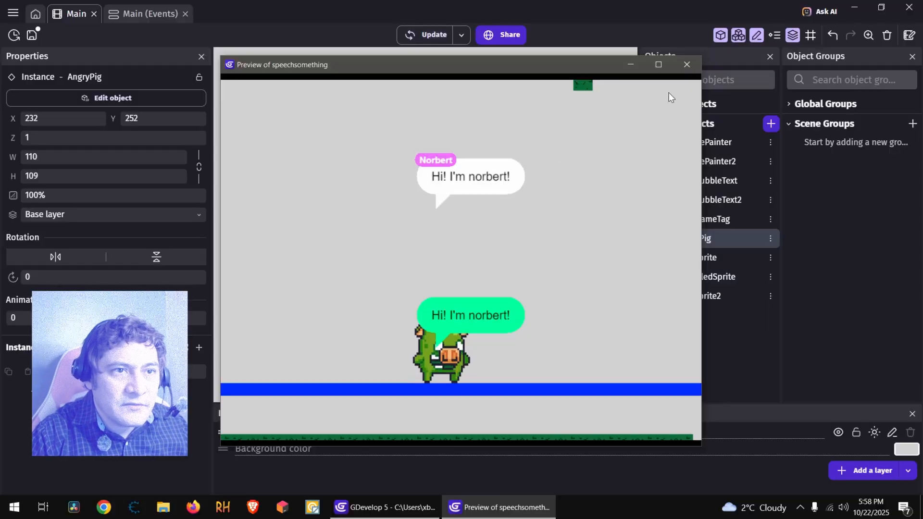
pyautogui.click(686, 65)
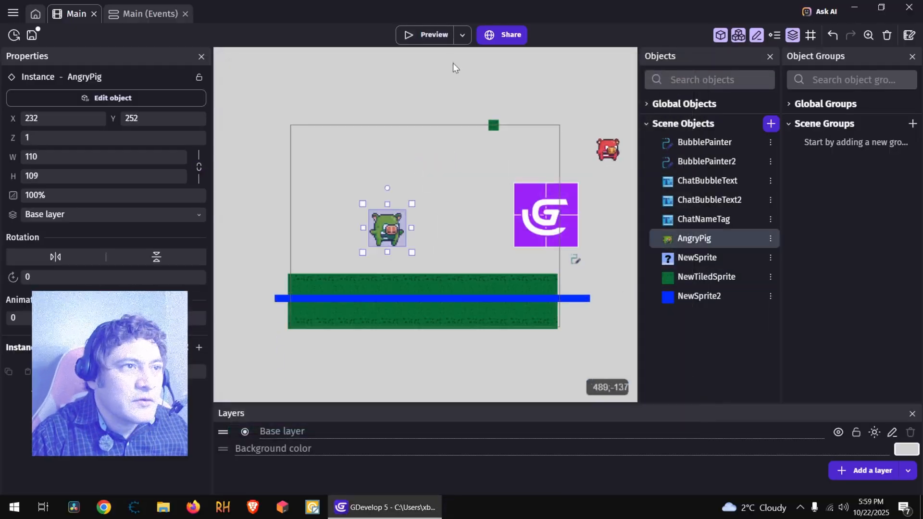
# Preview the game again and test moving the green pig right and left along the platform
pyautogui.click(432, 35)
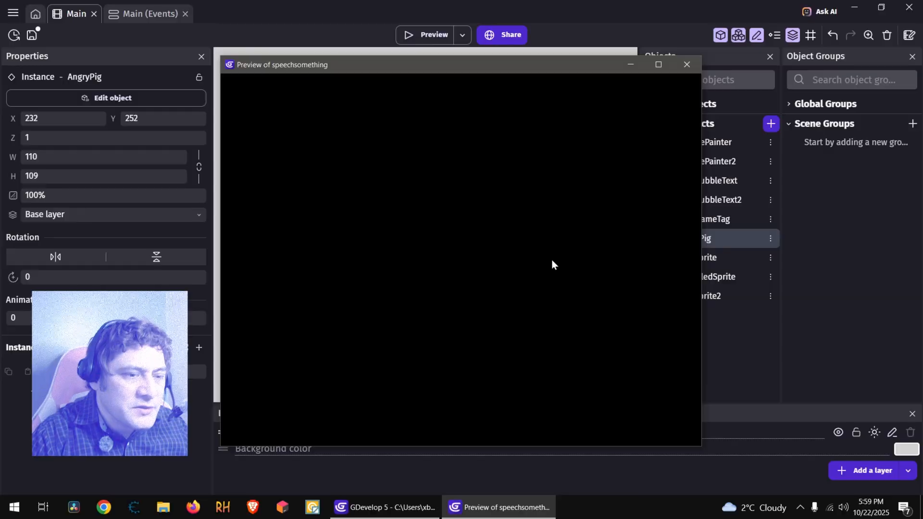
pyautogui.press('Right')
pyautogui.press('Left')
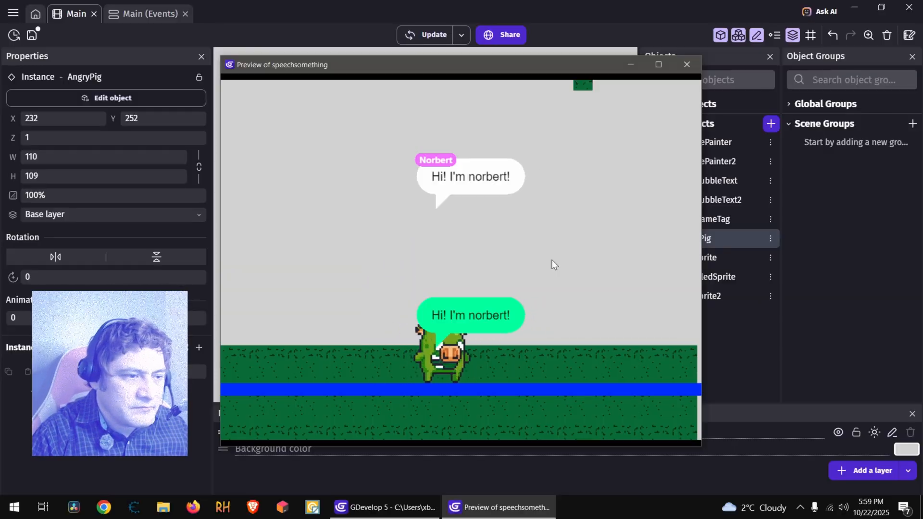
pyautogui.click(687, 64)
# Add a new event to the Main scene events with the platformer condition that AngryPig is moving
pyautogui.click(143, 15)
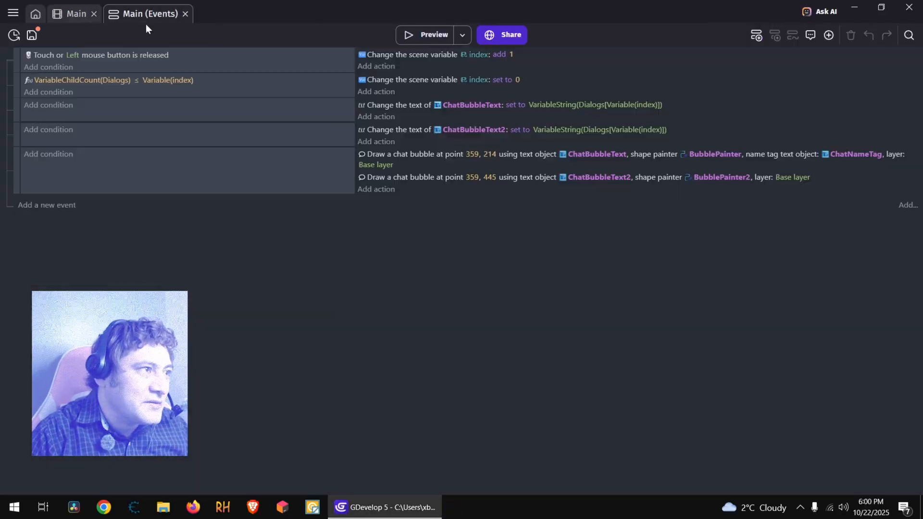
pyautogui.click(53, 207)
pyautogui.click(61, 203)
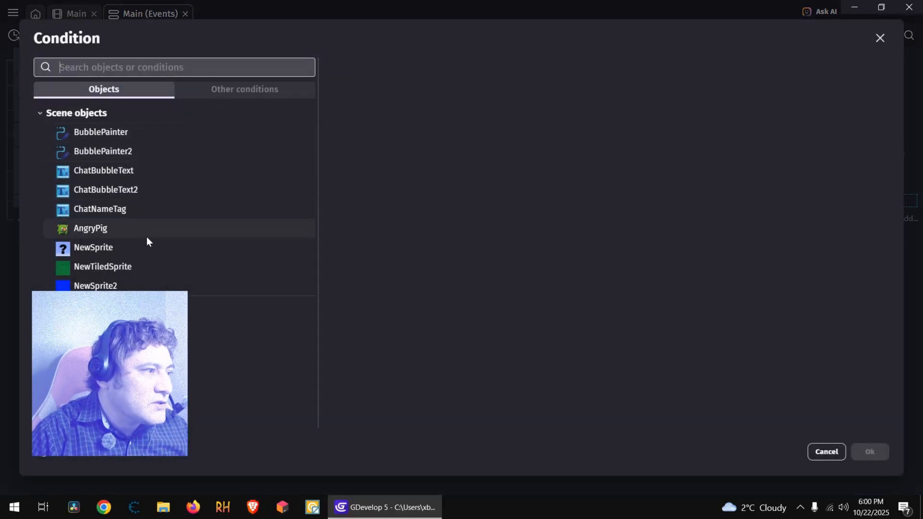
pyautogui.click(92, 228)
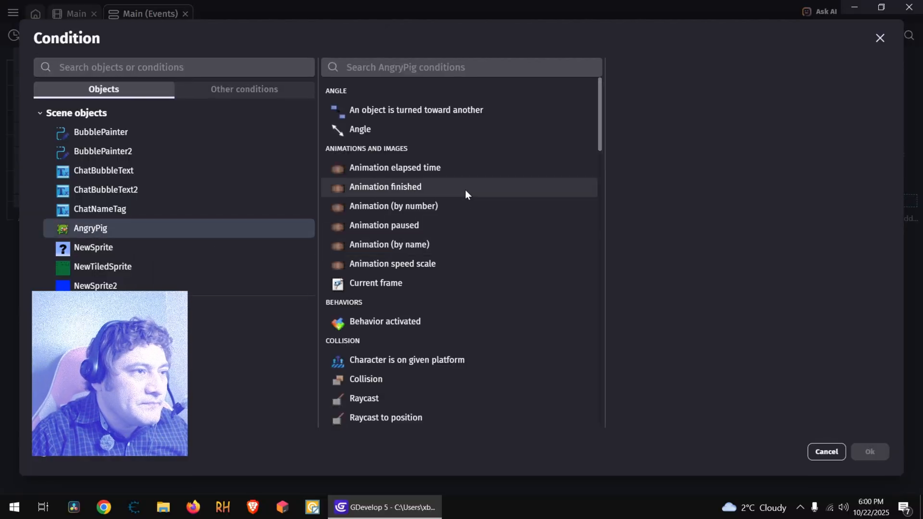
pyautogui.scroll(-5, 428, 281)
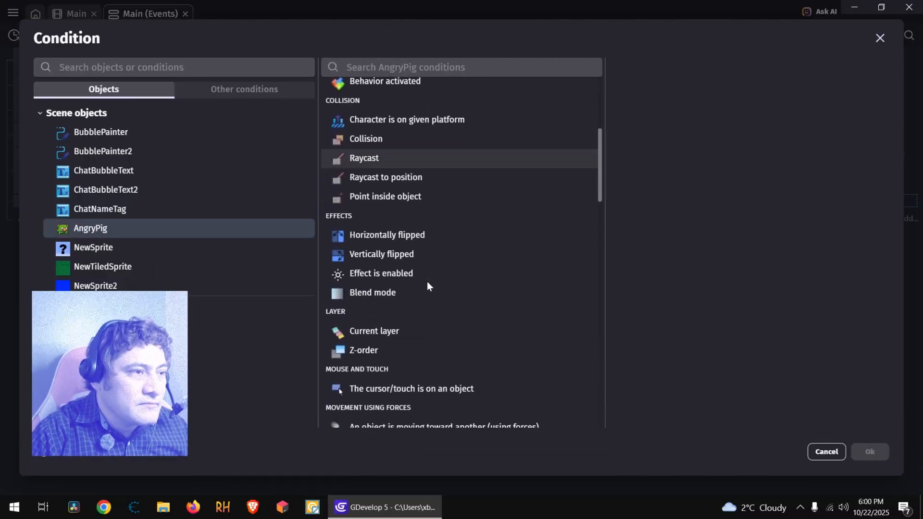
pyautogui.scroll(-4, 427, 282)
pyautogui.scroll(-5, 425, 279)
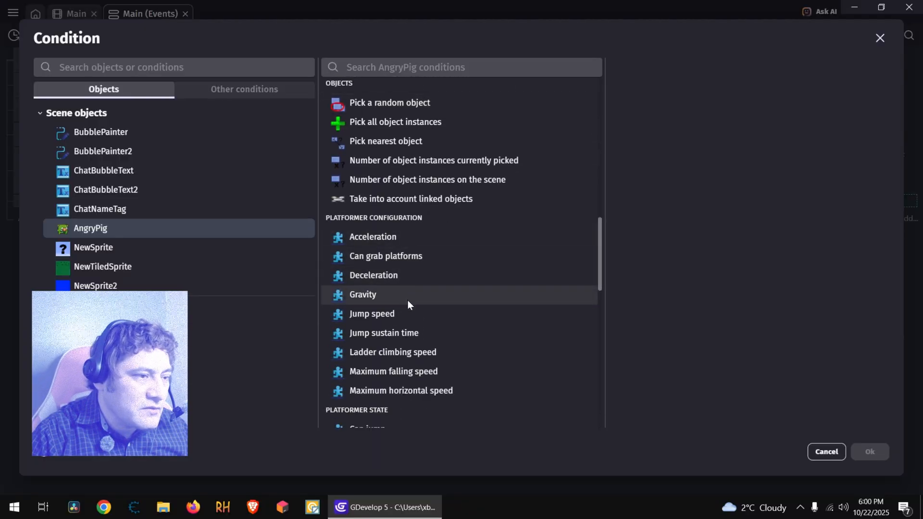
pyautogui.scroll(-3, 408, 303)
pyautogui.scroll(-3, 417, 338)
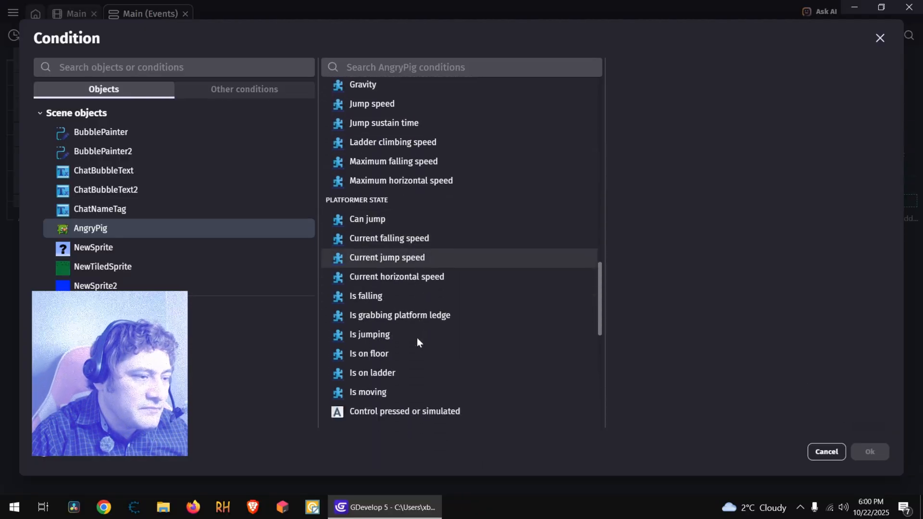
pyautogui.click(396, 362)
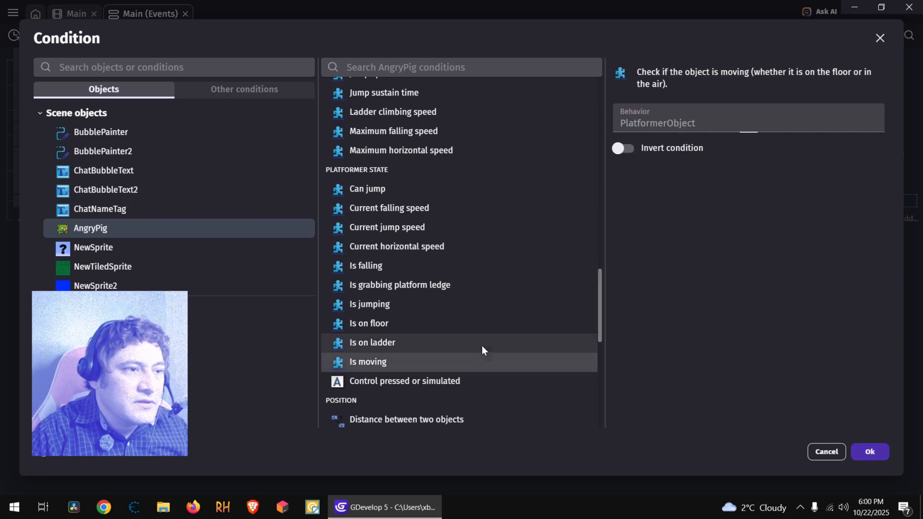
pyautogui.click(870, 452)
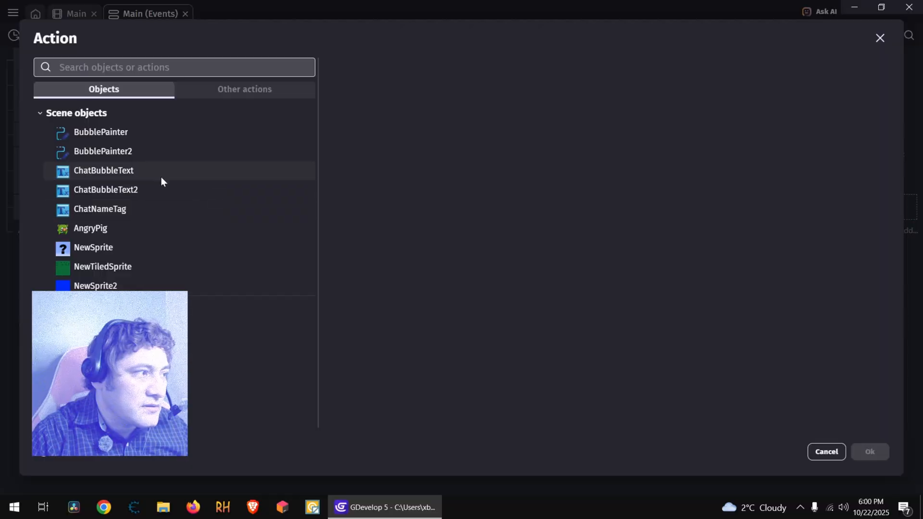
# Add an action to the AngryPig moving event that sets its animation by name to Walk
pyautogui.click(121, 228)
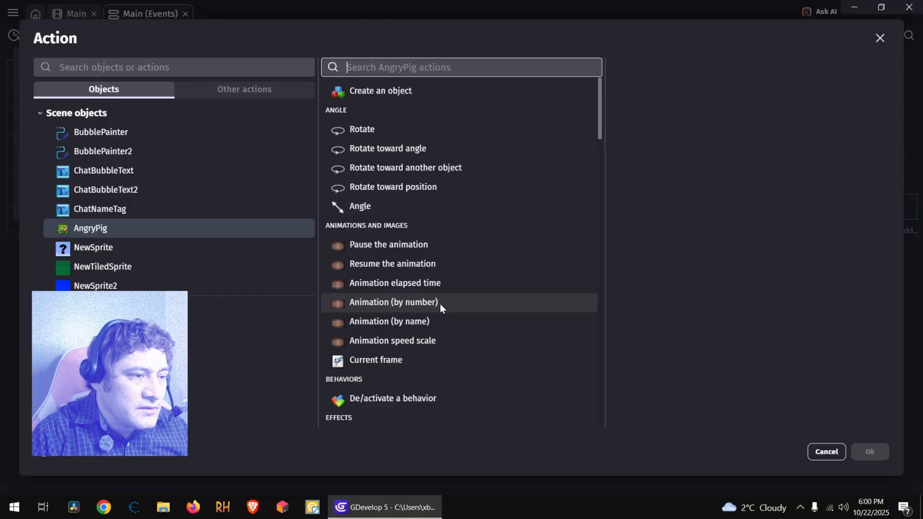
pyautogui.click(431, 321)
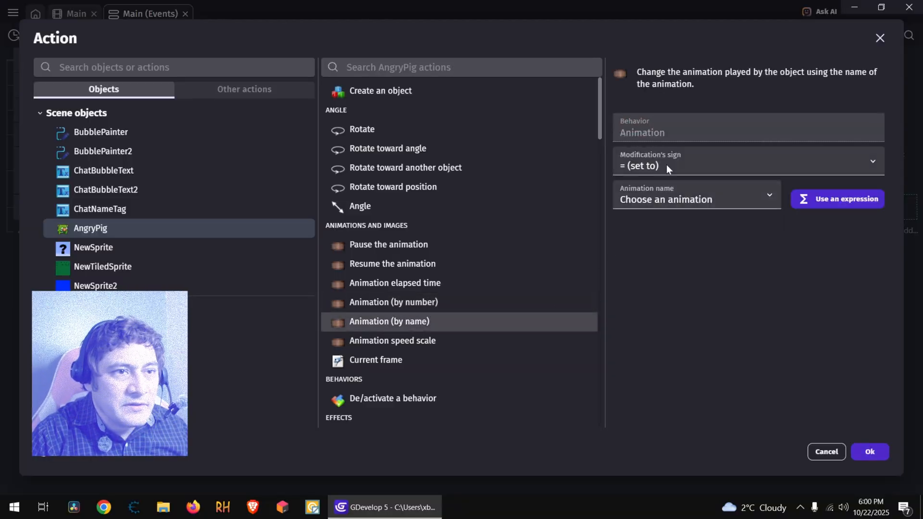
pyautogui.click(668, 200)
pyautogui.click(663, 226)
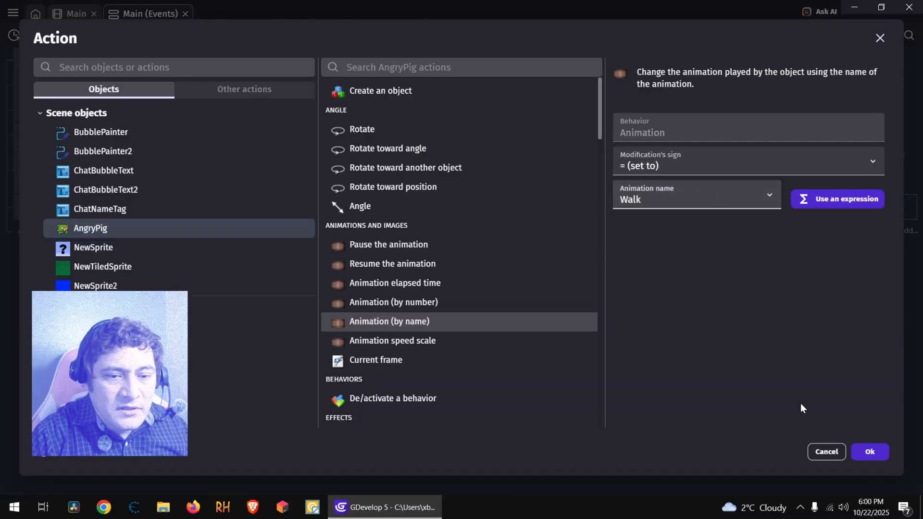
pyautogui.click(868, 451)
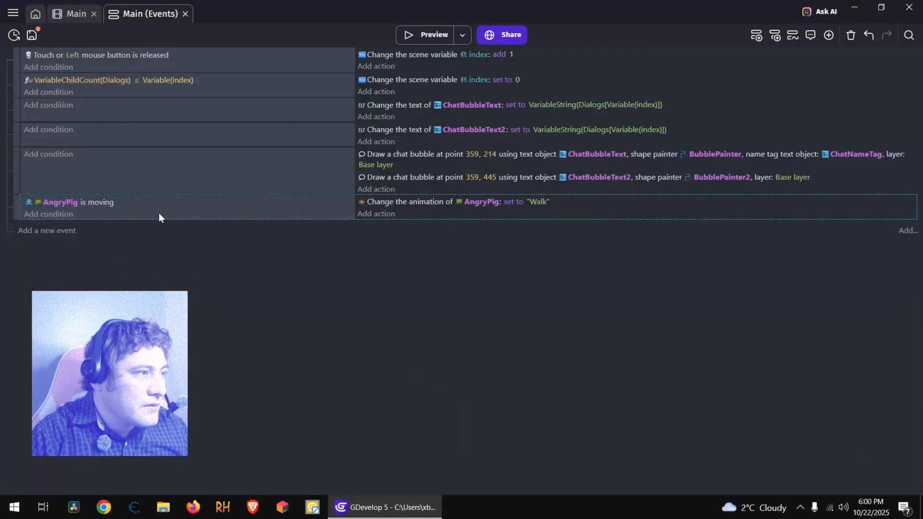
# Duplicate the AngryPig moving event and invert the "is moving" condition in the copy
pyautogui.hotkey('ctrl', 'v')
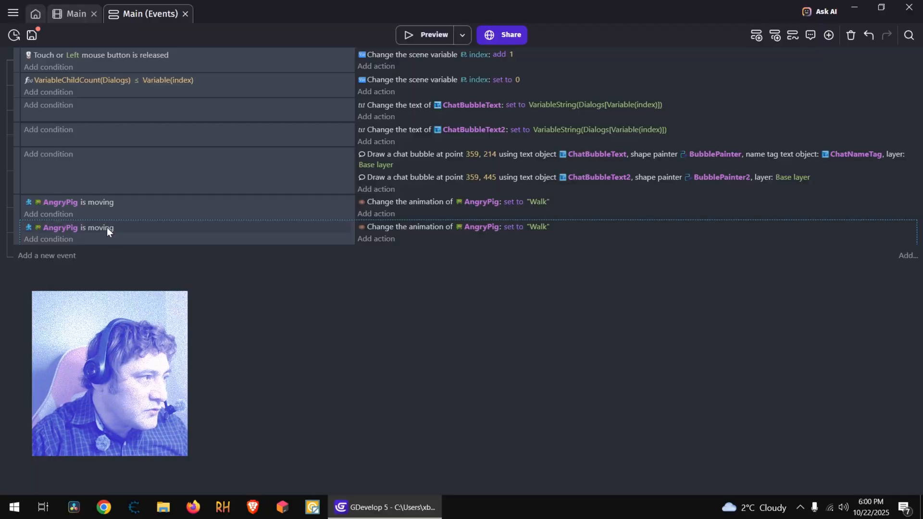
pyautogui.doubleClick(155, 235)
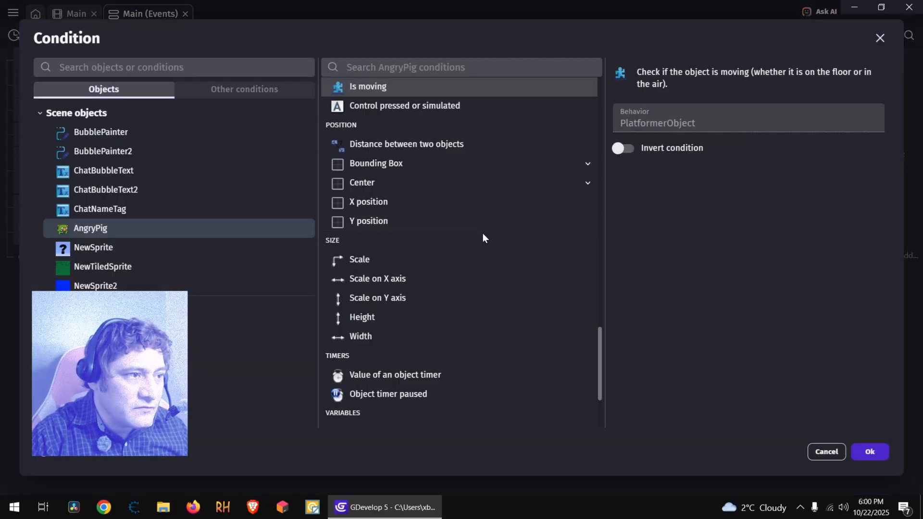
pyautogui.click(617, 149)
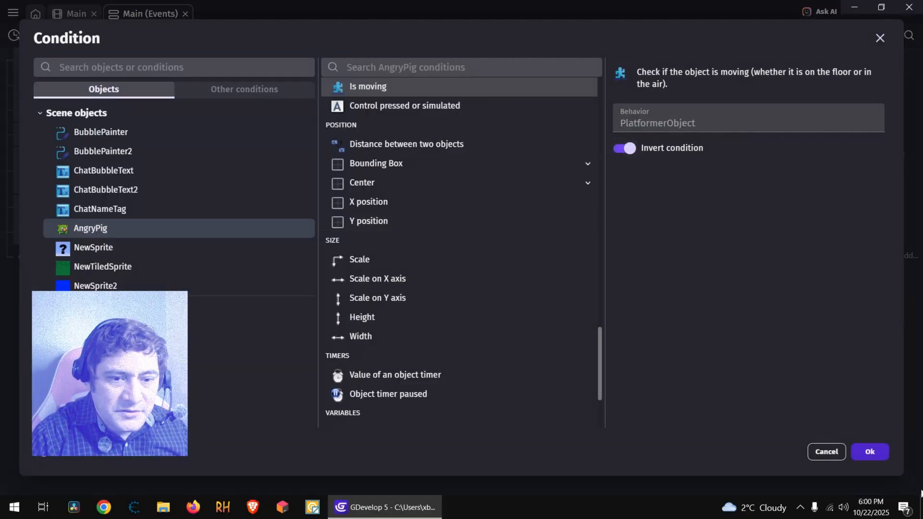
pyautogui.click(870, 452)
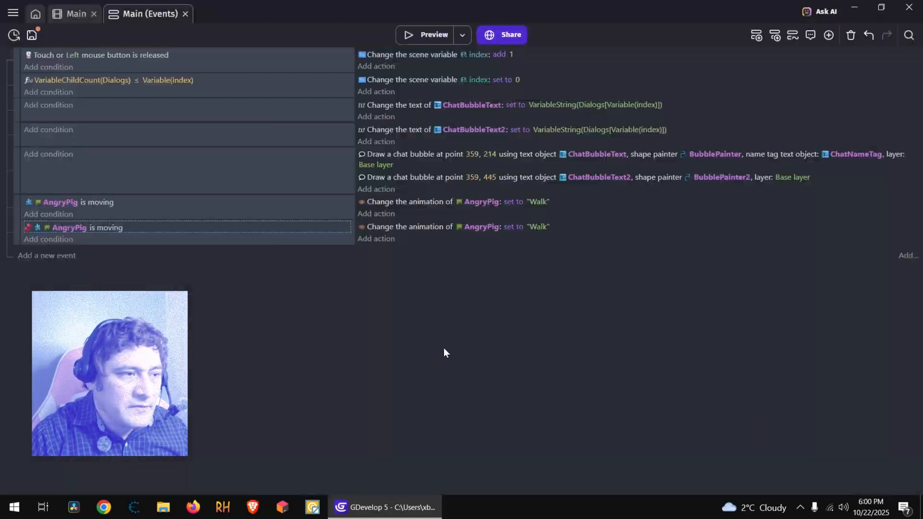
# Set the animation name to Idle in the action of the inverted AngryPig event
pyautogui.click(543, 229)
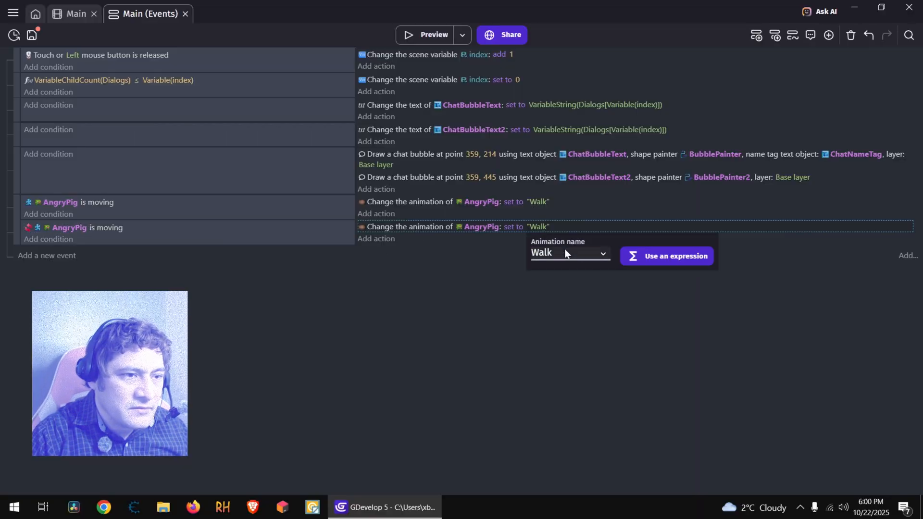
pyautogui.click(605, 253)
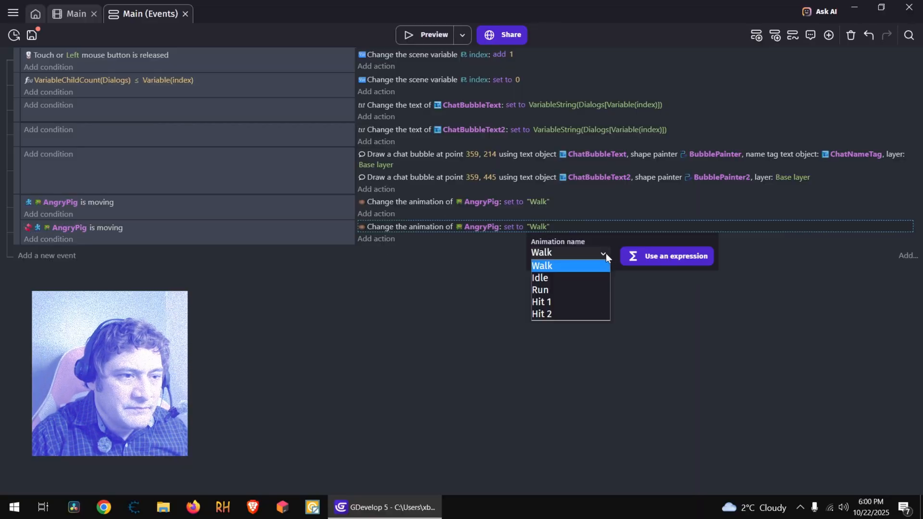
pyautogui.click(558, 282)
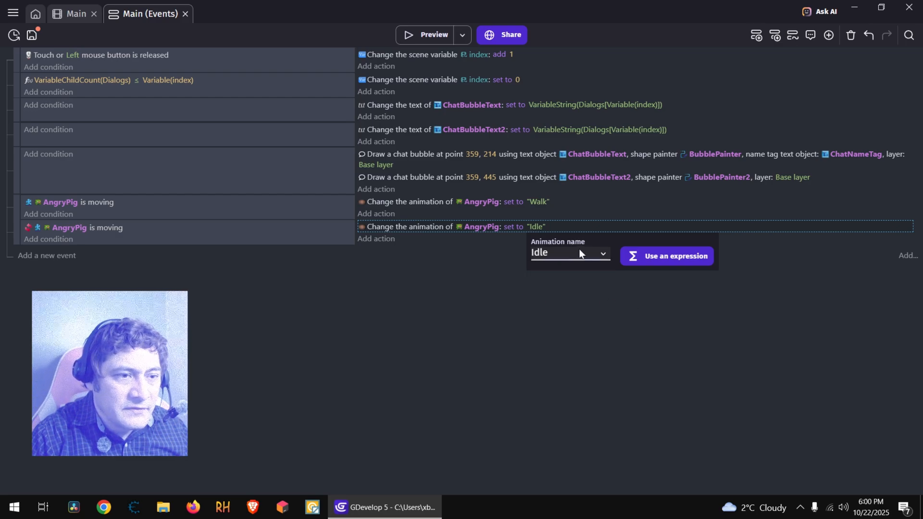
pyautogui.click(600, 251)
pyautogui.click(460, 327)
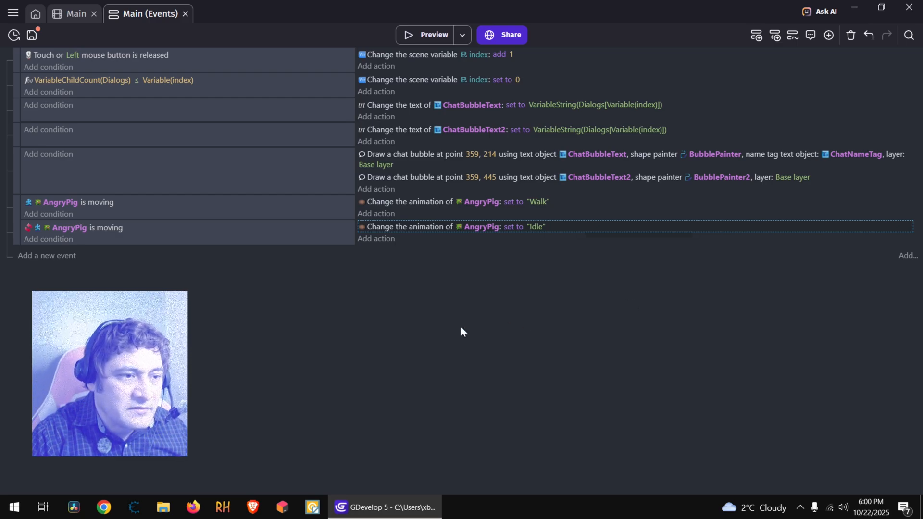
# Preview the game, move the pig right and left to test its Walk and Idle animations, and close the preview
pyautogui.click(431, 35)
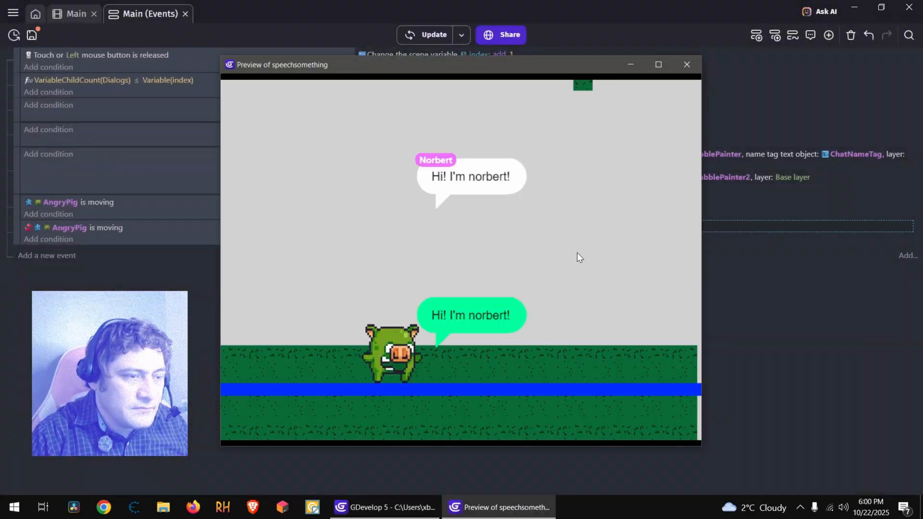
pyautogui.press('Right')
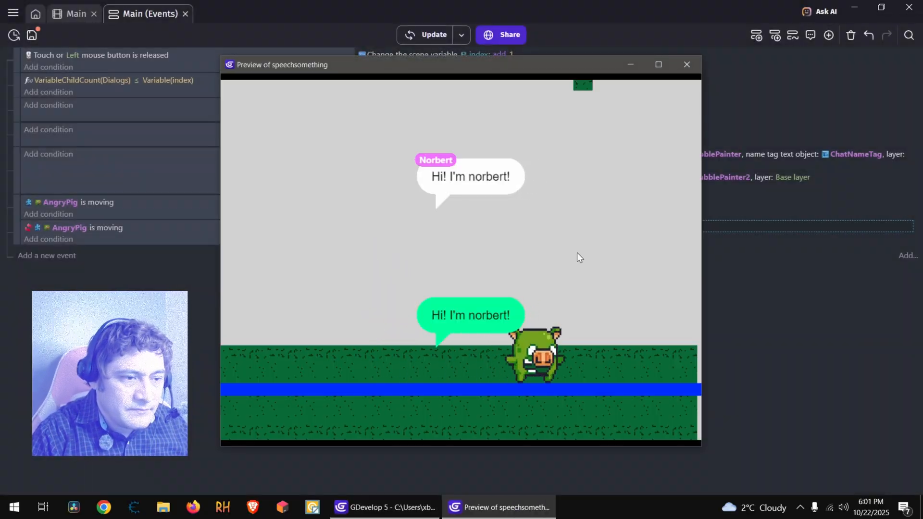
pyautogui.press('Left')
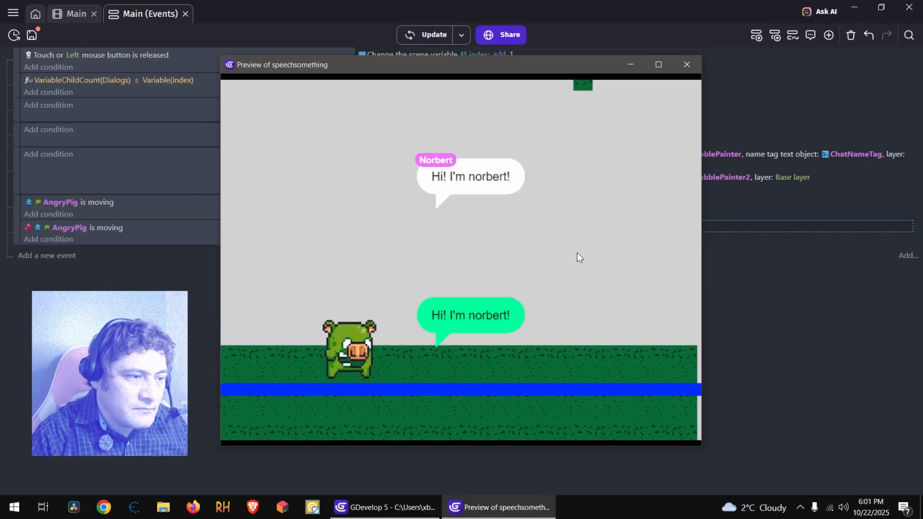
pyautogui.press('Right')
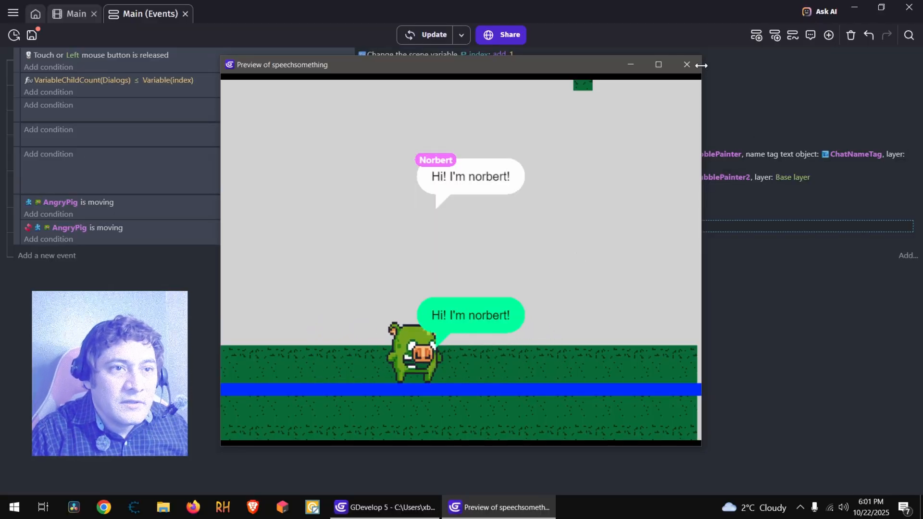
pyautogui.click(686, 64)
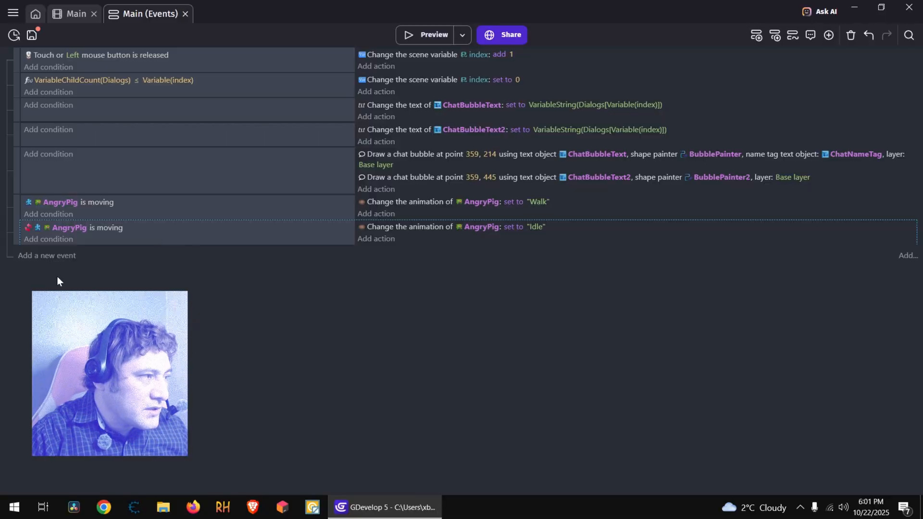
# Add a new event below the animation events with the keyboard condition that the Right key is pressed
pyautogui.click(60, 260)
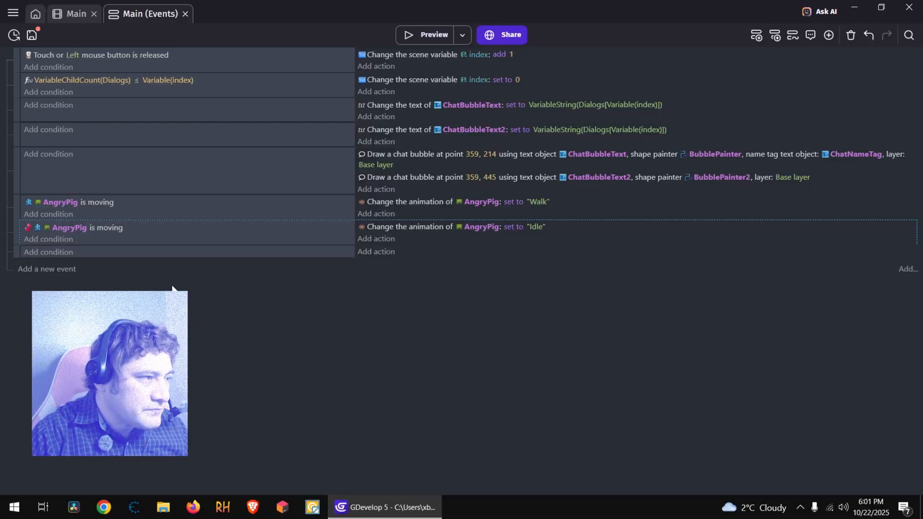
pyautogui.click(61, 253)
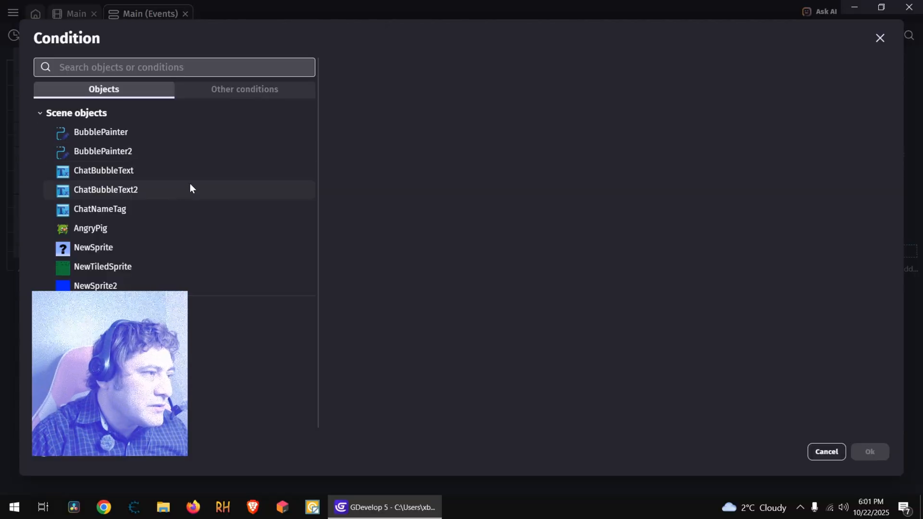
pyautogui.click(259, 90)
pyautogui.click(50, 247)
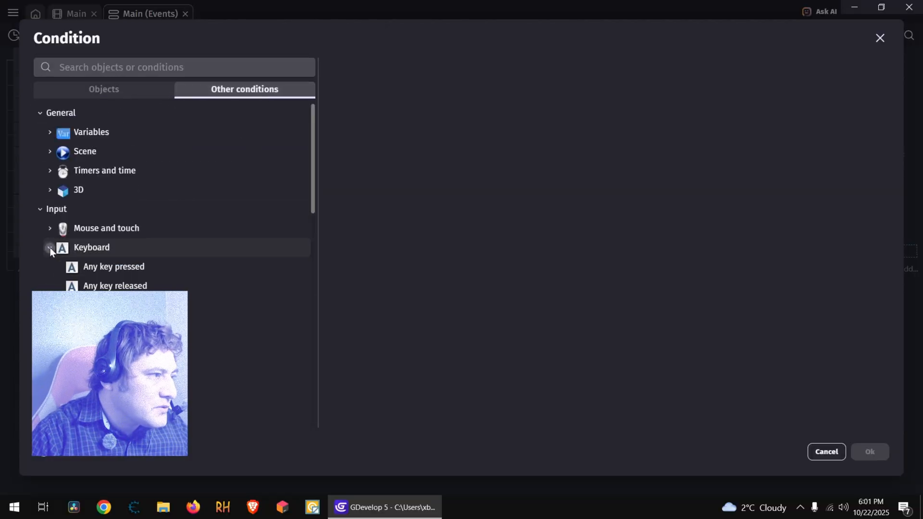
pyautogui.scroll(-1, 144, 268)
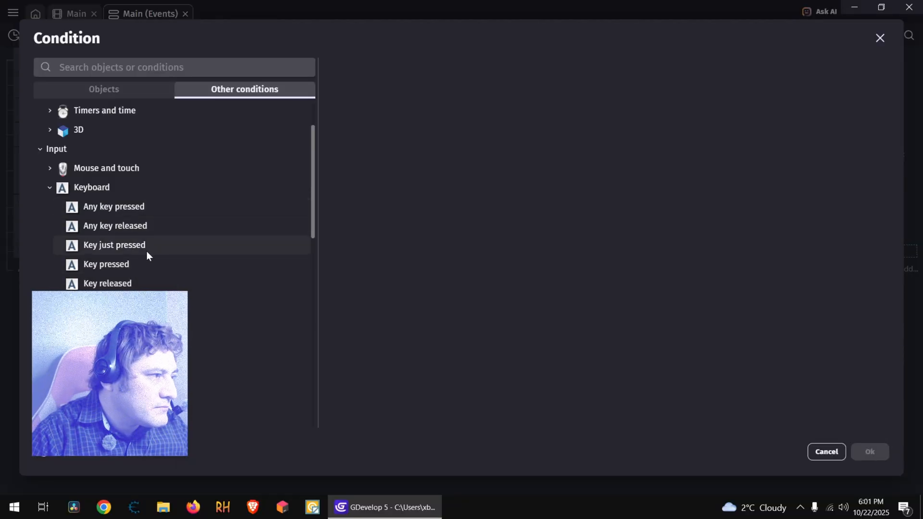
pyautogui.click(135, 267)
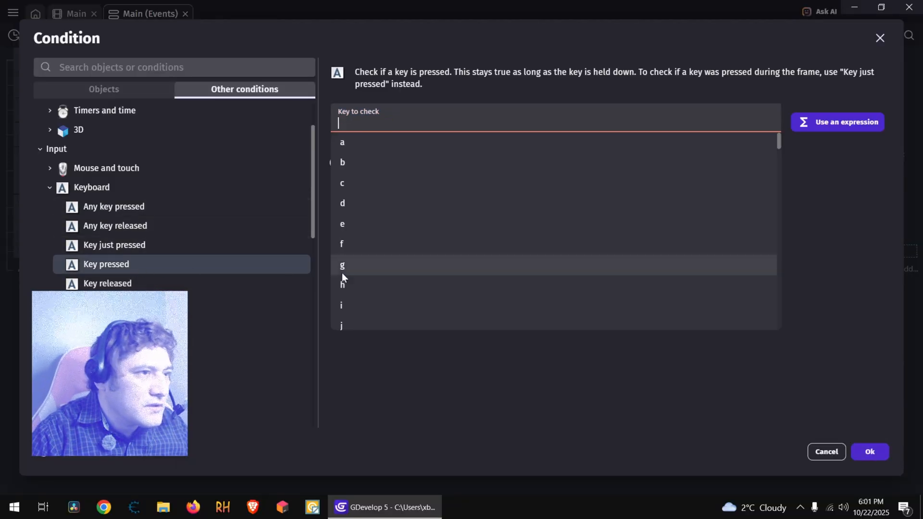
pyautogui.scroll(-20, 456, 183)
pyautogui.write('right')
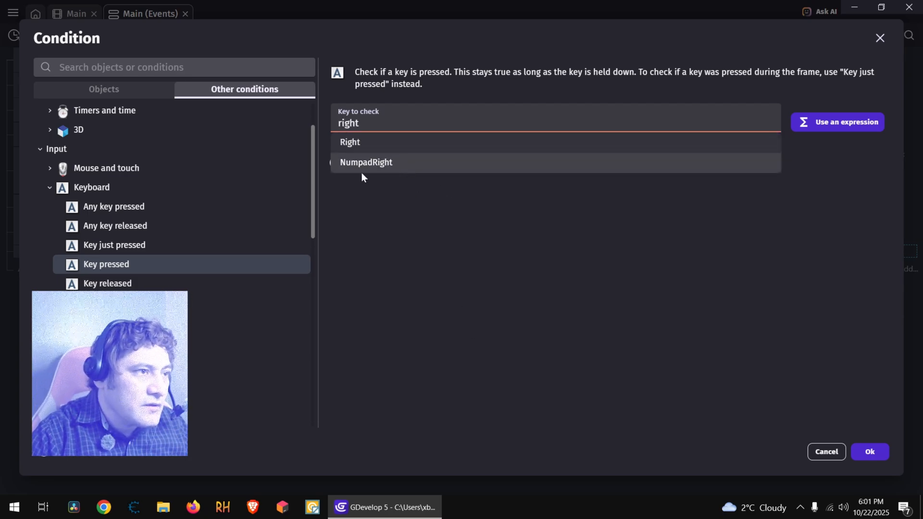
pyautogui.click(363, 142)
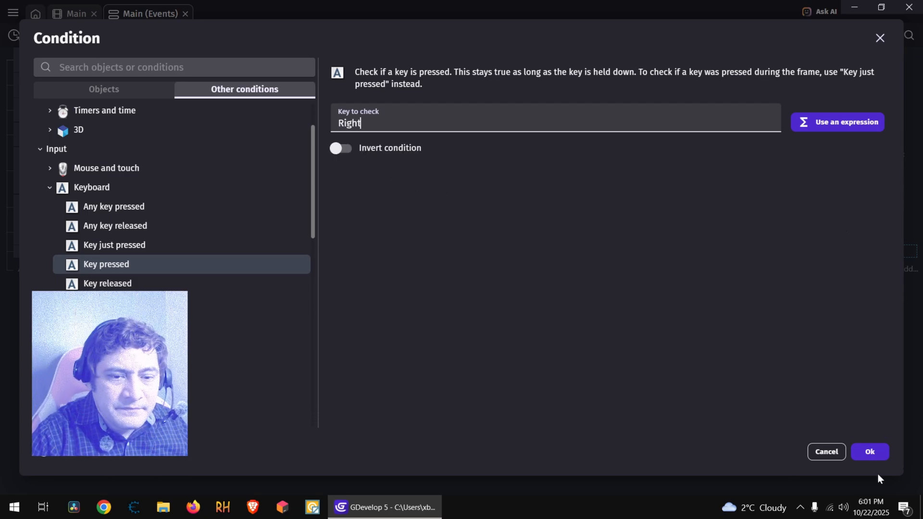
pyautogui.click(870, 451)
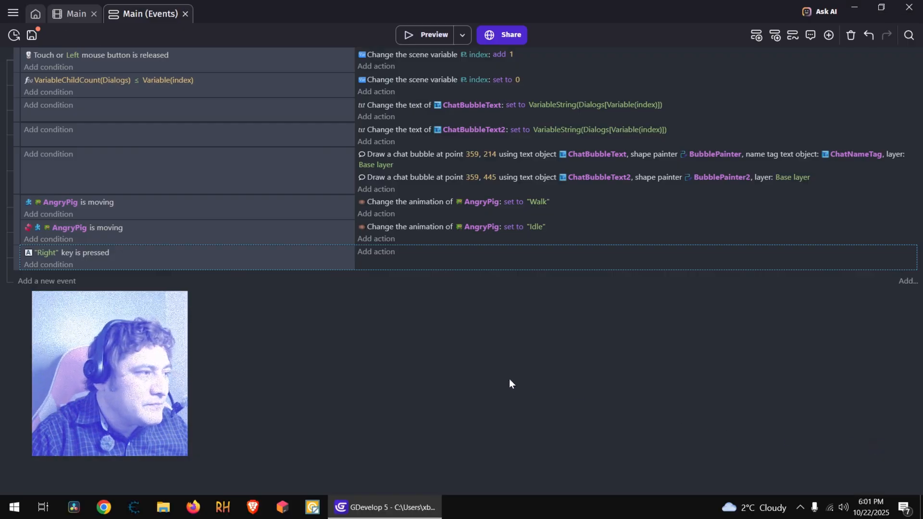
# Add an action to the Right key event that sets AngryPig's horizontal flipping to No
pyautogui.click(377, 252)
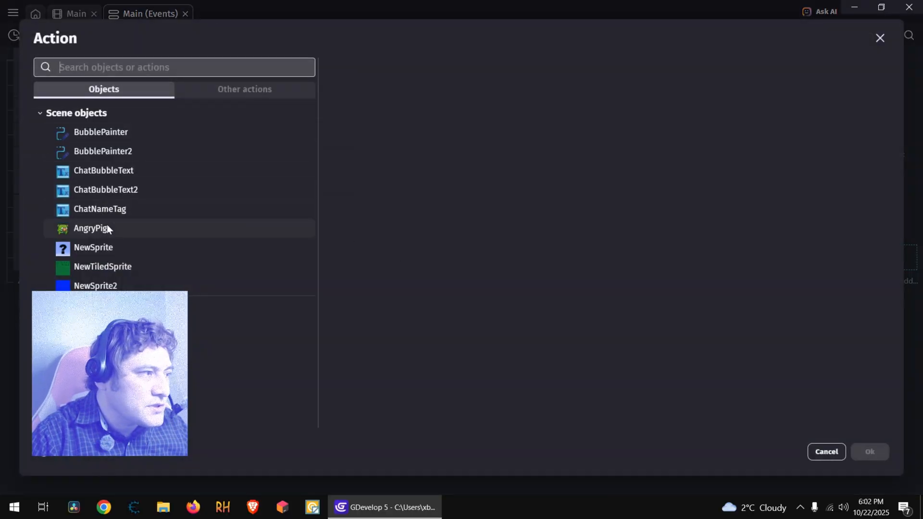
pyautogui.click(175, 237)
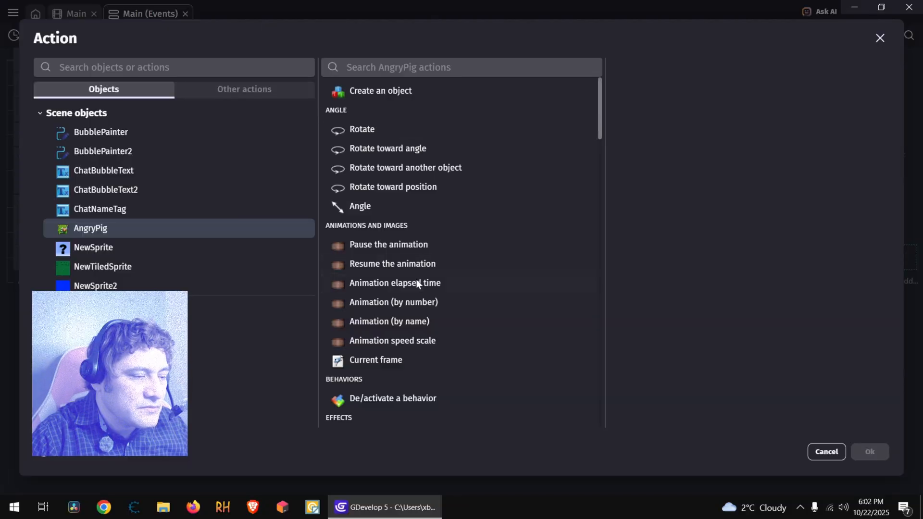
pyautogui.write('fliop')
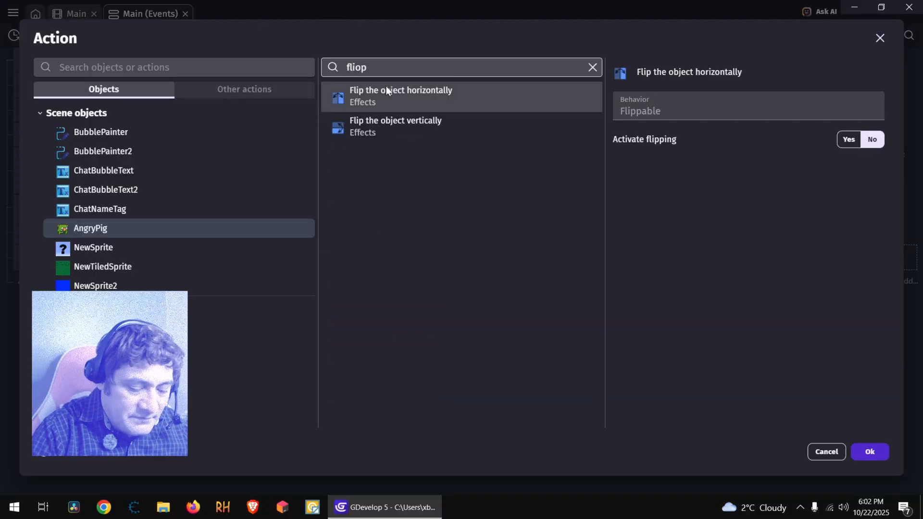
pyautogui.press('BackSpace')
pyautogui.press('BackSpace')
pyautogui.write('flip')
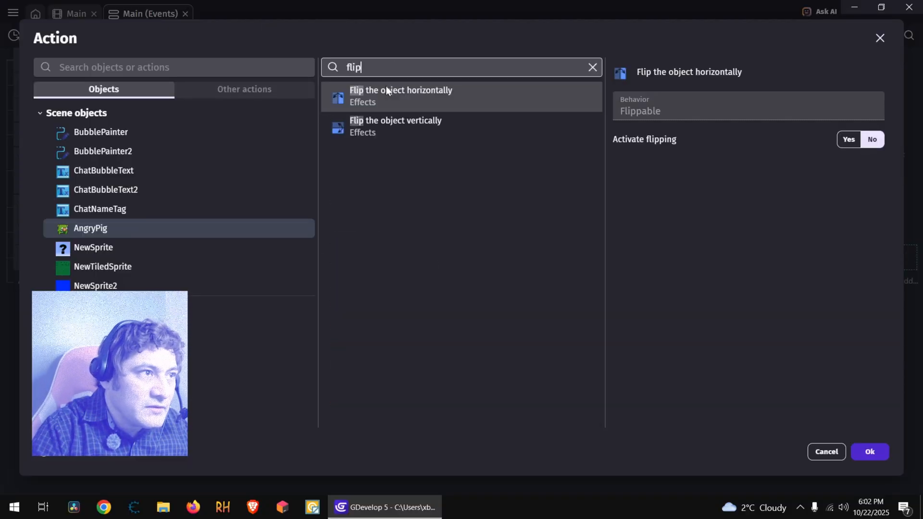
pyautogui.click(431, 95)
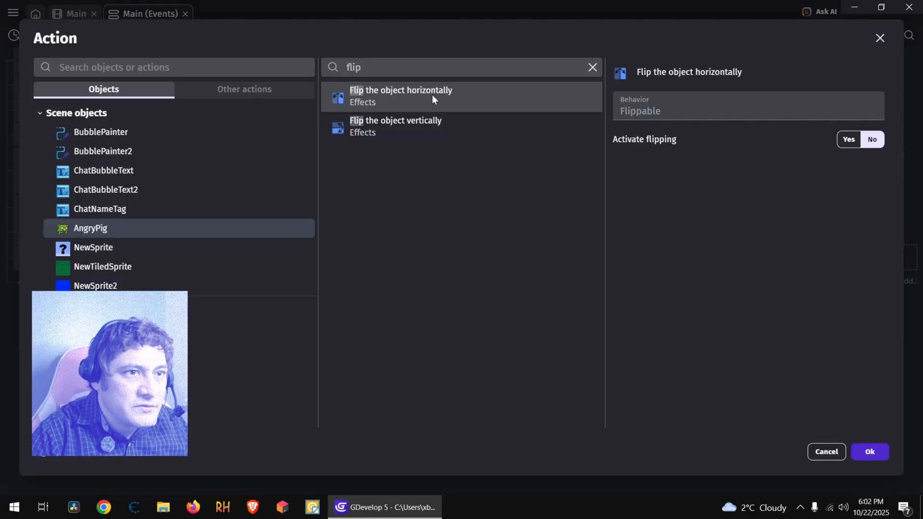
pyautogui.click(860, 453)
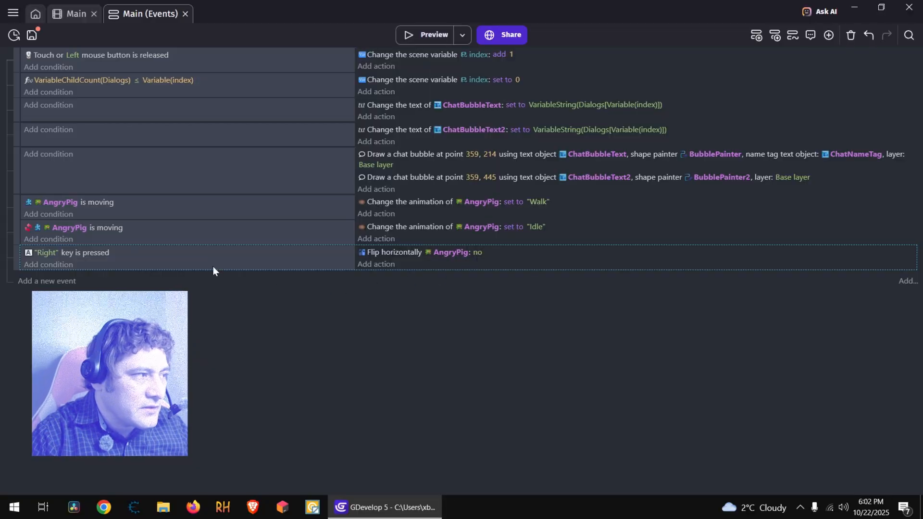
# Duplicate the Right key event, changing the copy's key to Left and its AngryPig horizontal flip to yes
pyautogui.hotkey('ctrl', 'v')
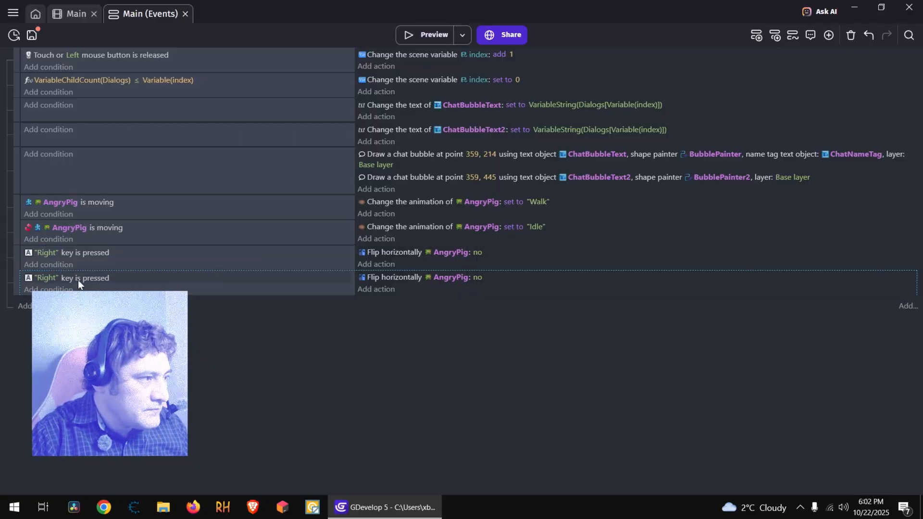
pyautogui.click(39, 279)
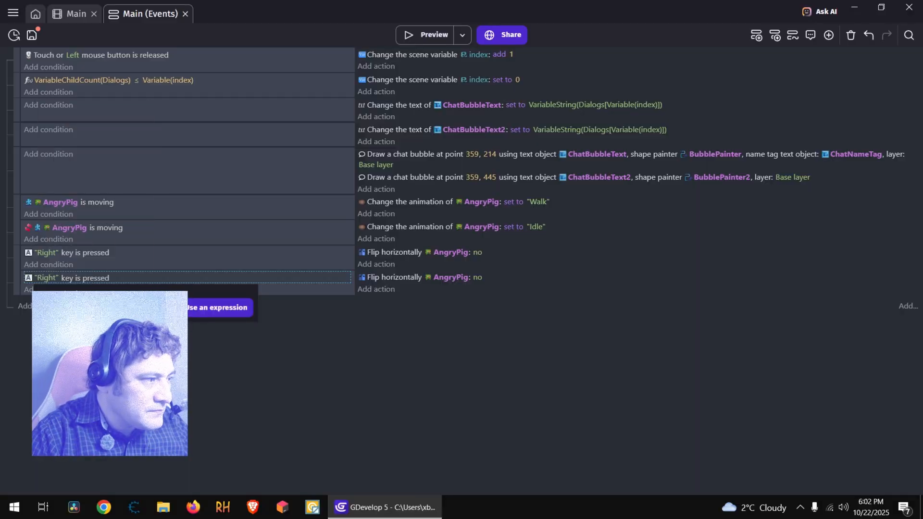
pyautogui.press('Return')
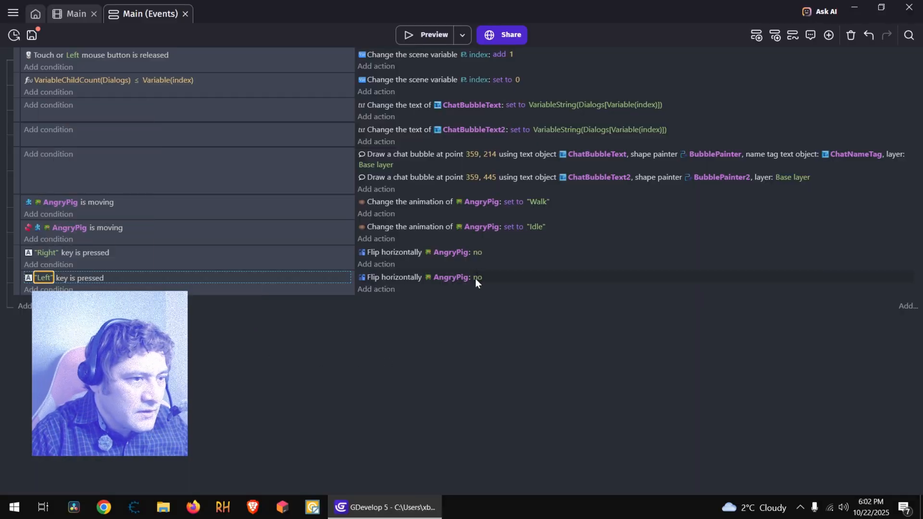
pyautogui.click(476, 278)
pyautogui.click(555, 305)
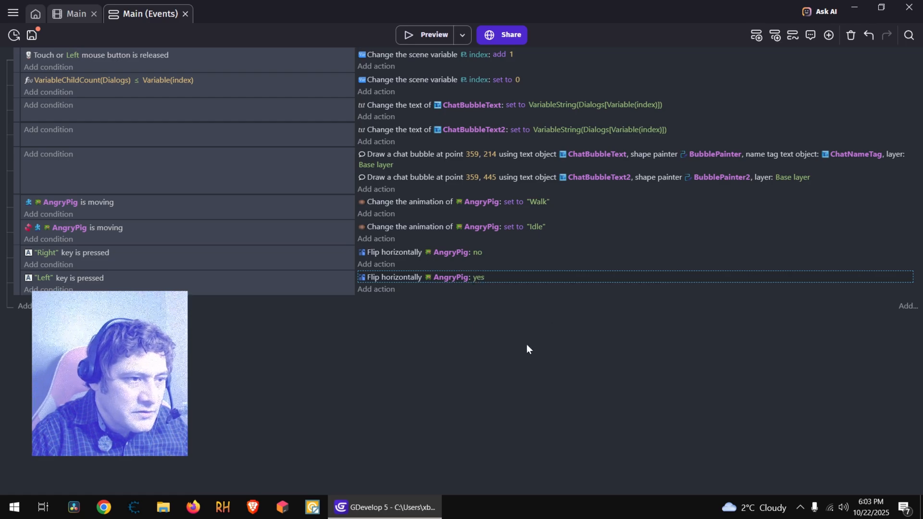
# Preview the game, walk the pig right and left to test its horizontal flipping, and close the preview
pyautogui.click(434, 34)
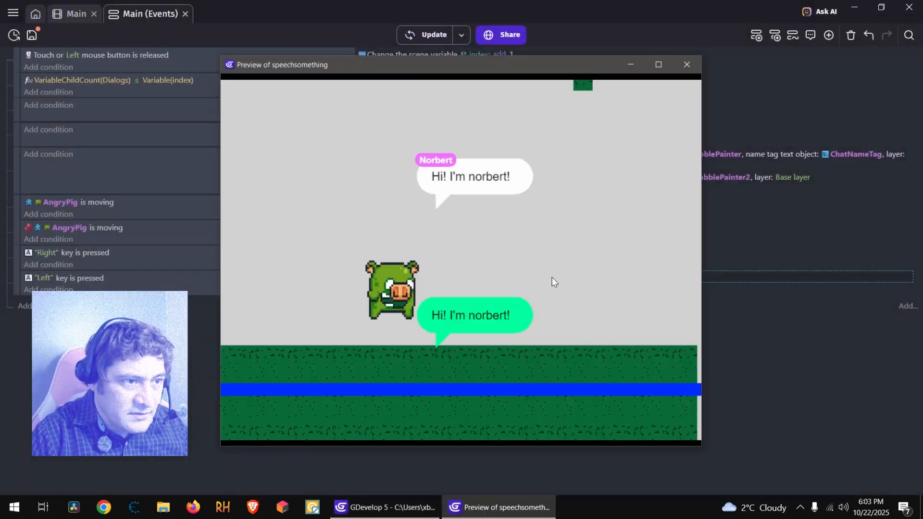
pyautogui.click(552, 278)
pyautogui.press('Right')
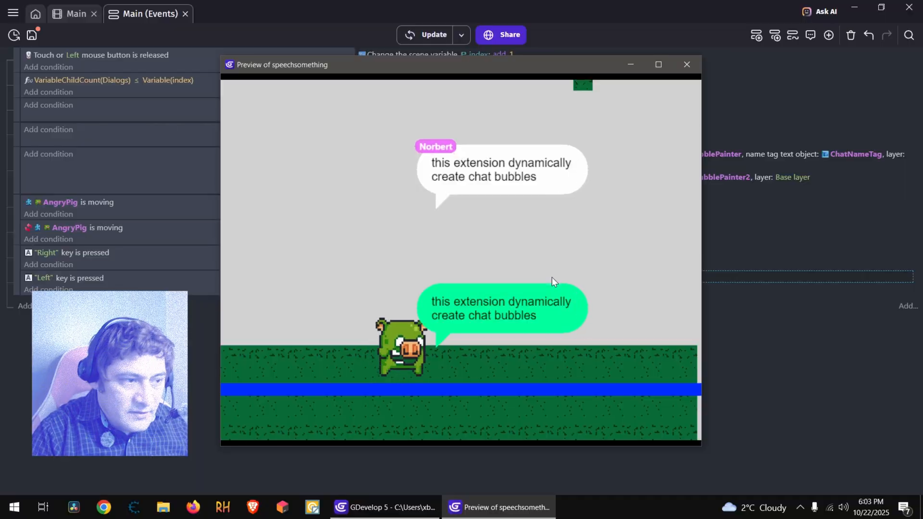
pyautogui.press('Left')
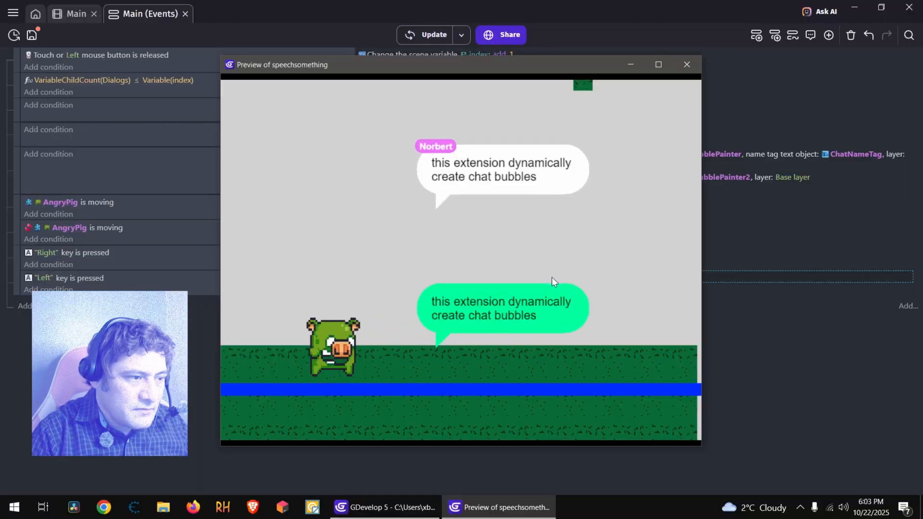
pyautogui.press('Right')
pyautogui.press('Left')
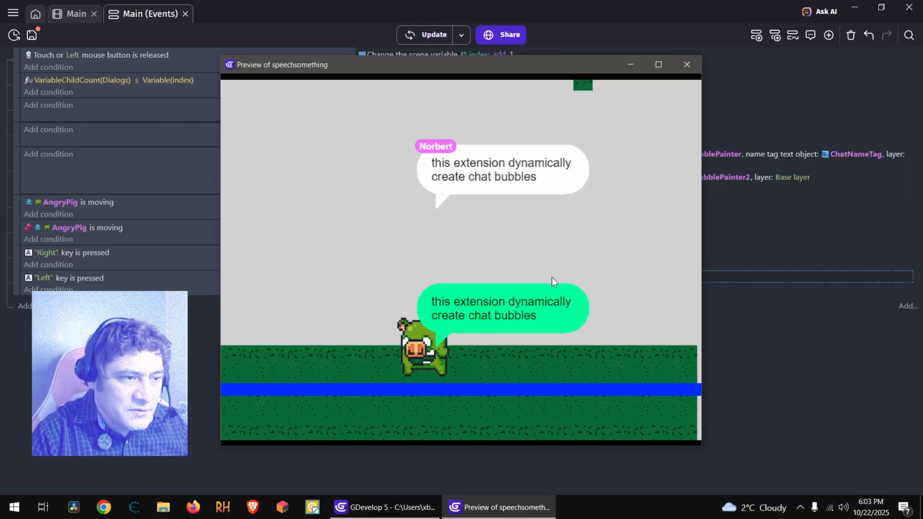
pyautogui.press('Right')
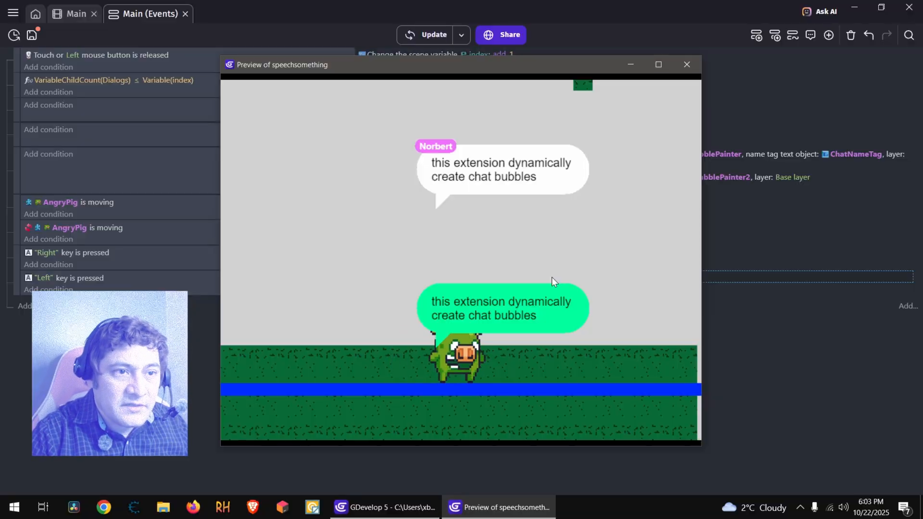
pyautogui.click(686, 65)
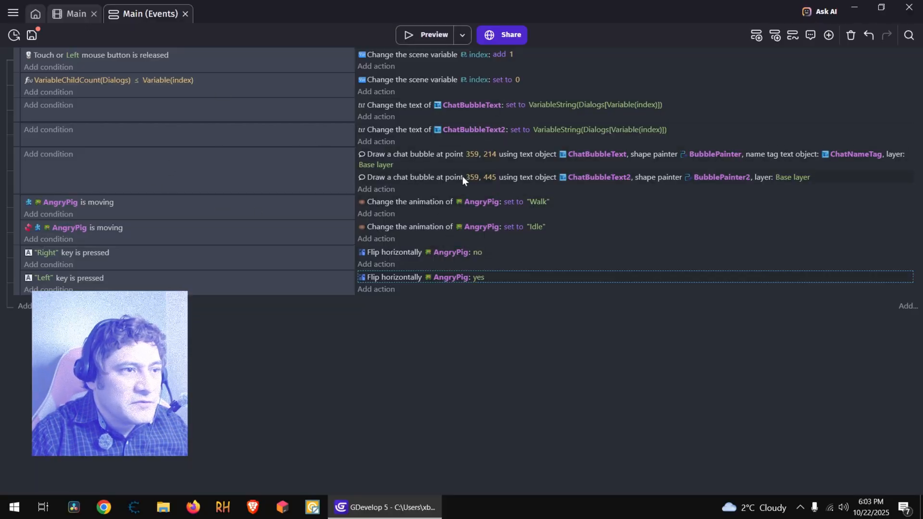
# Examine the Dialogs and index scene variables through the Main scene's properties, then close them without changes
pyautogui.hotkey('ctrl', 'shift', 'Tab')
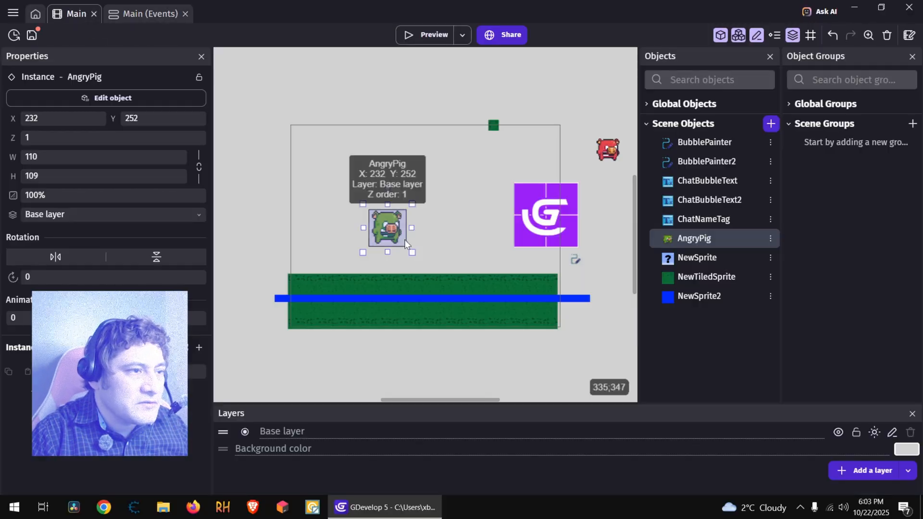
pyautogui.rightClick(458, 195)
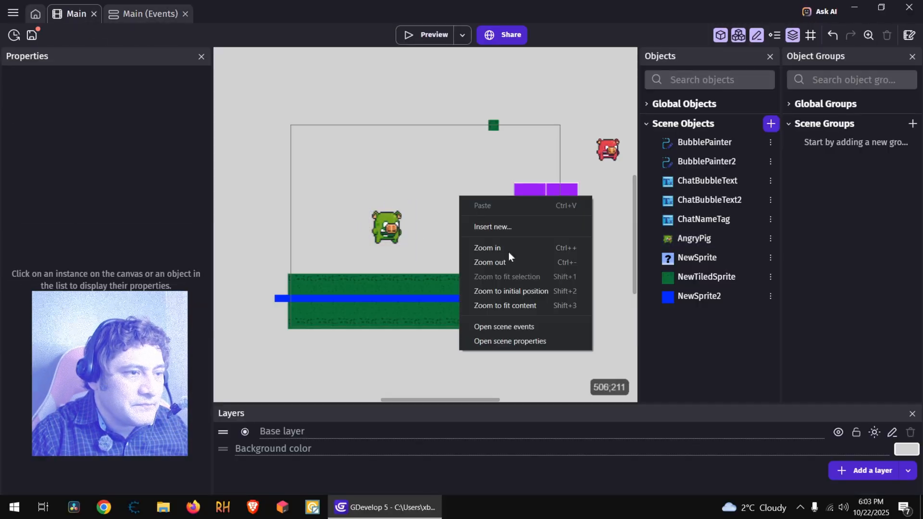
pyautogui.click(516, 345)
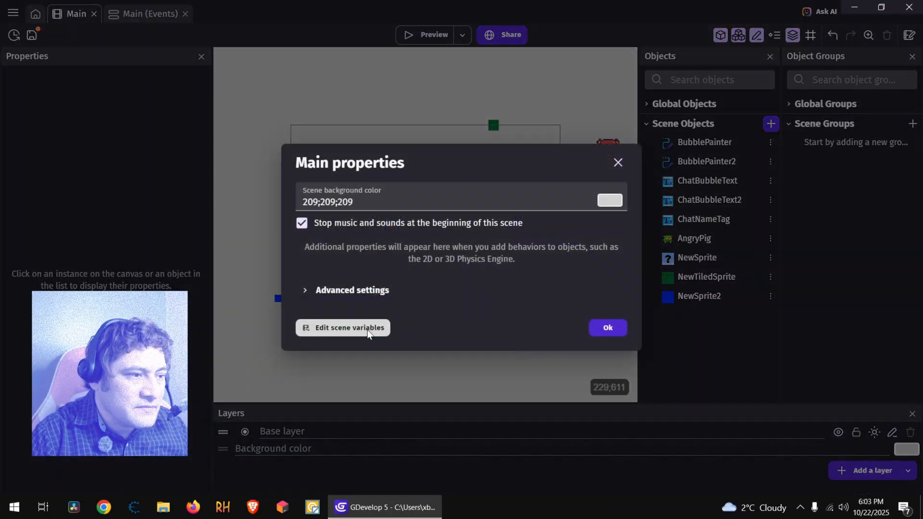
pyautogui.click(367, 331)
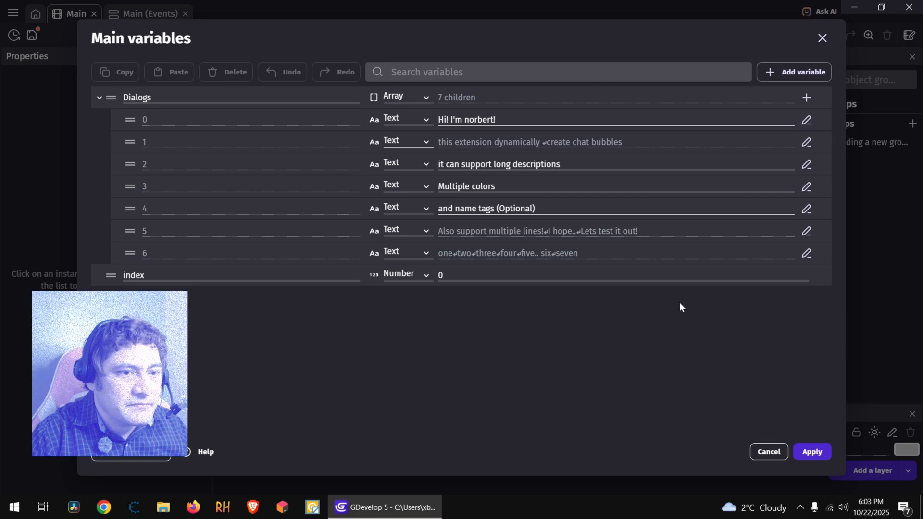
pyautogui.click(765, 458)
# Move the green AngryPig instance closer to the ground and delete the red AngryPig instance outside the scene frame
pyautogui.moveTo(393, 236); pyautogui.dragTo(362, 252)
pyautogui.click(610, 154)
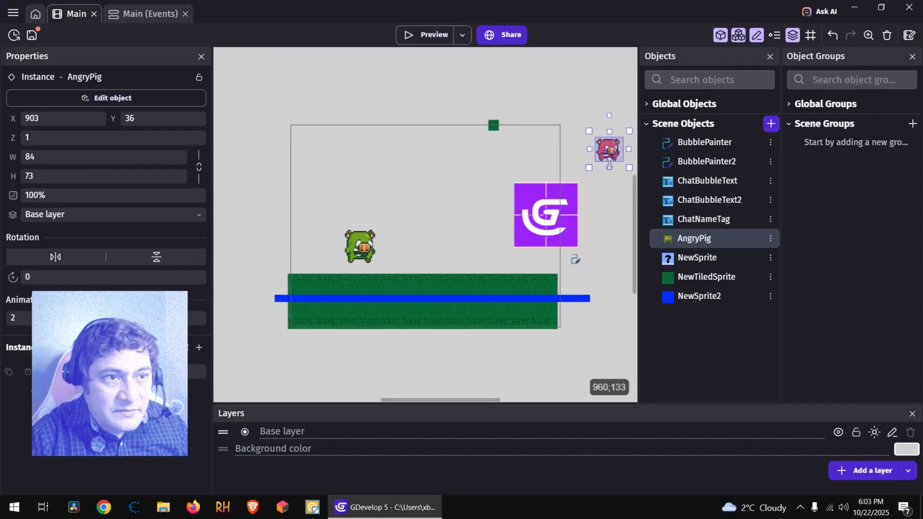
pyautogui.press('Delete')
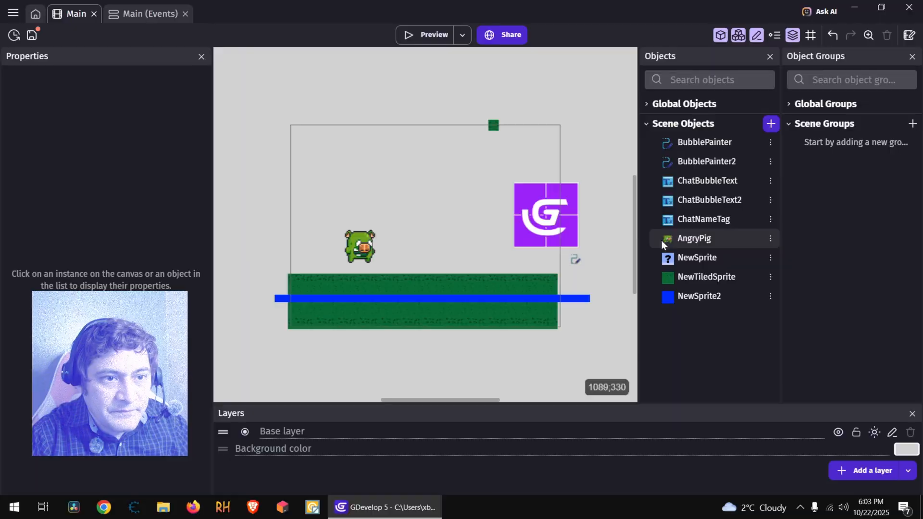
# Duplicate the AngryPig object as AngryPig2 and move the purple NewSprite logo up to about X 740, Y -174
pyautogui.rightClick(682, 238)
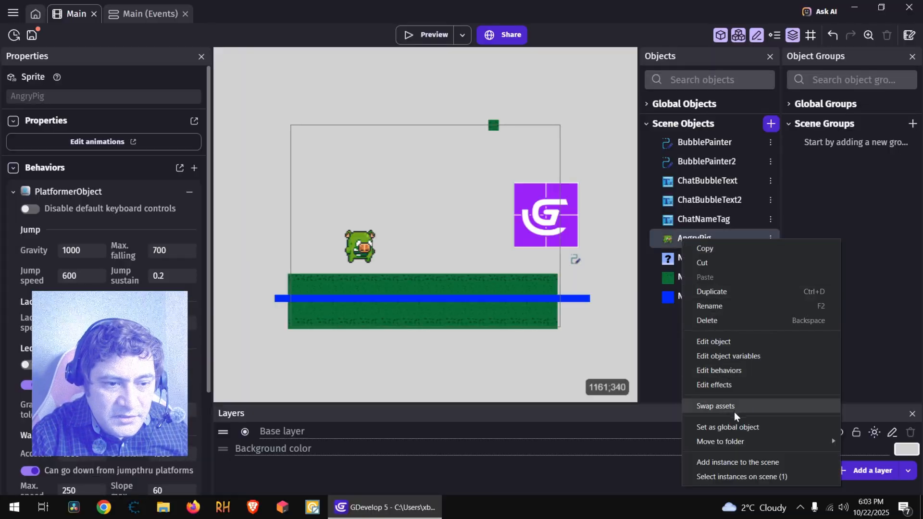
pyautogui.click(712, 291)
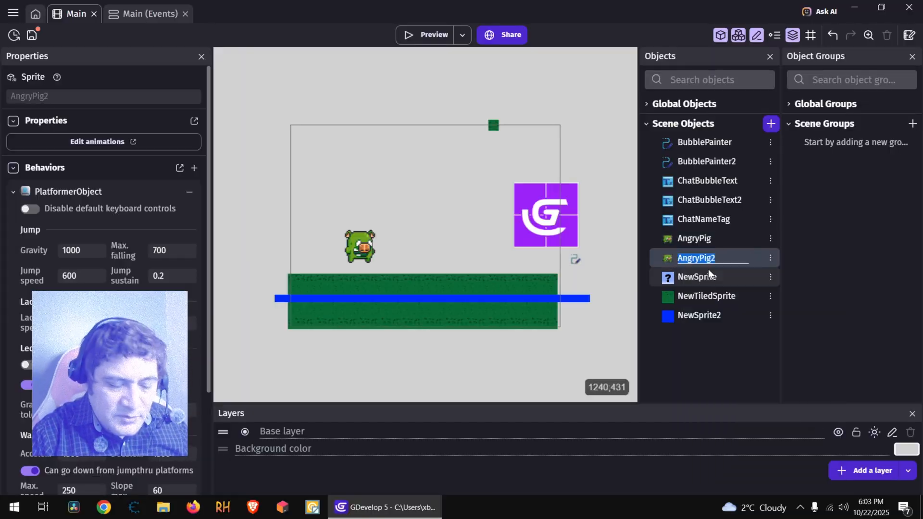
pyautogui.click(609, 206)
pyautogui.moveTo(526, 220); pyautogui.dragTo(552, 104)
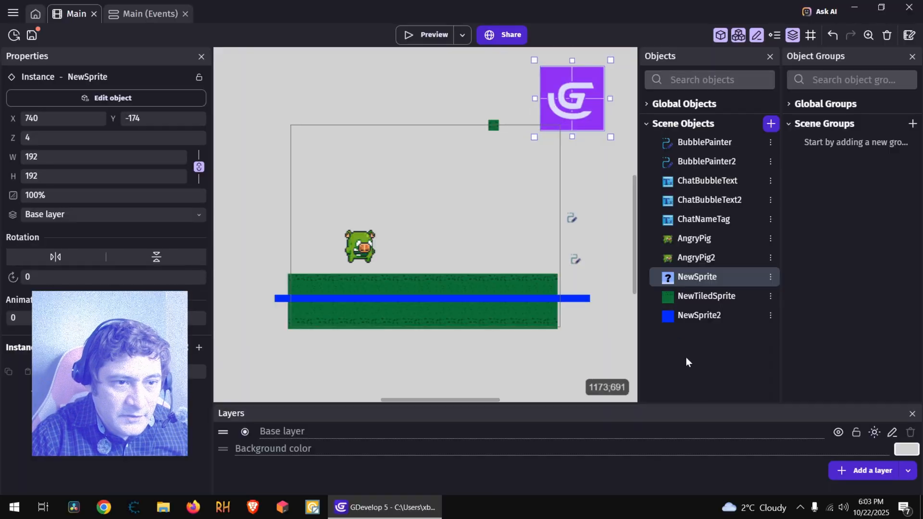
# Place an AngryPig2 instance on the ground near the scene frame's right edge, at about X 565, Y 298
pyautogui.click(691, 265)
pyautogui.moveTo(691, 268); pyautogui.dragTo(534, 173)
pyautogui.moveTo(506, 216); pyautogui.dragTo(529, 267)
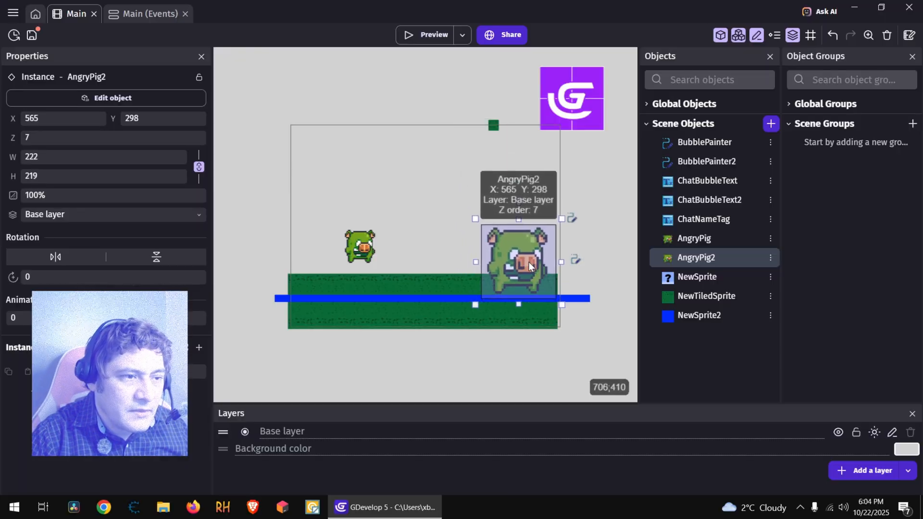
# Reorder AngryPig2's animations so the red Run animation comes first, and apply the change
pyautogui.doubleClick(529, 263)
pyautogui.scroll(-5, 519, 265)
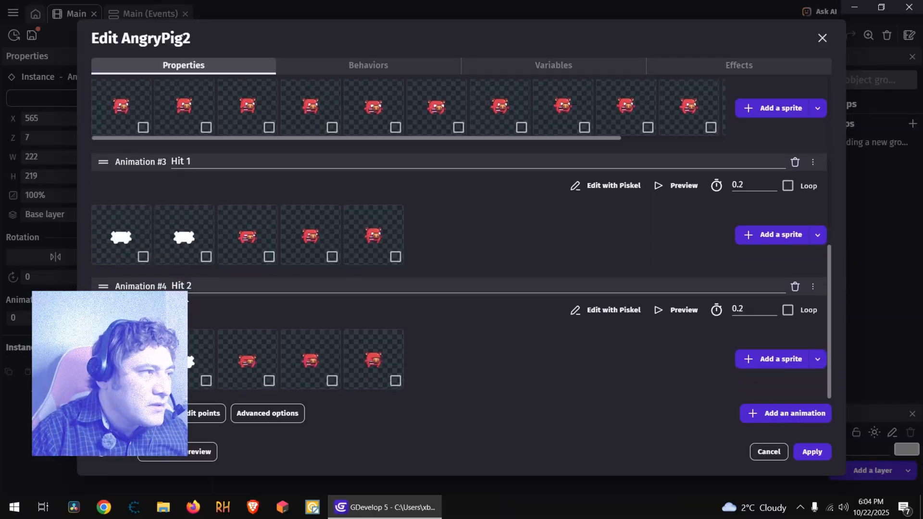
pyautogui.scroll(4, 193, 323)
pyautogui.moveTo(104, 216); pyautogui.dragTo(112, 118)
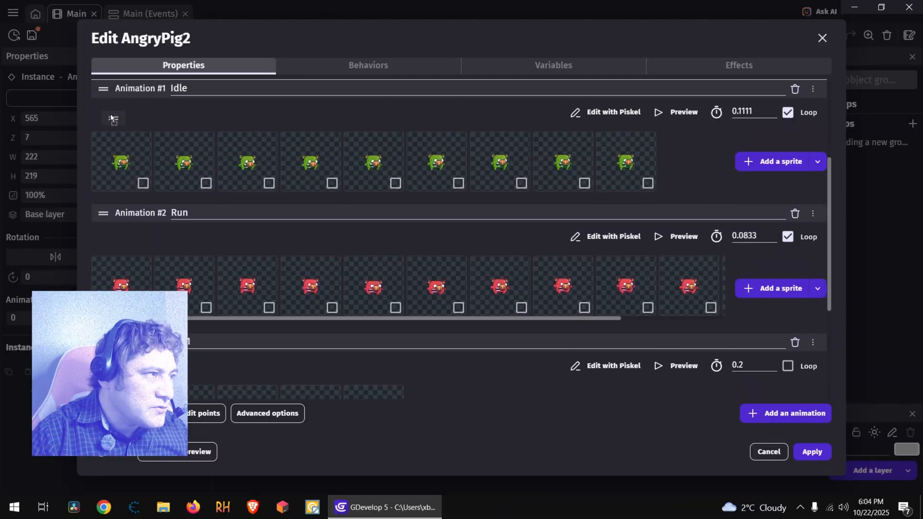
pyautogui.moveTo(132, 173); pyautogui.dragTo(107, 134)
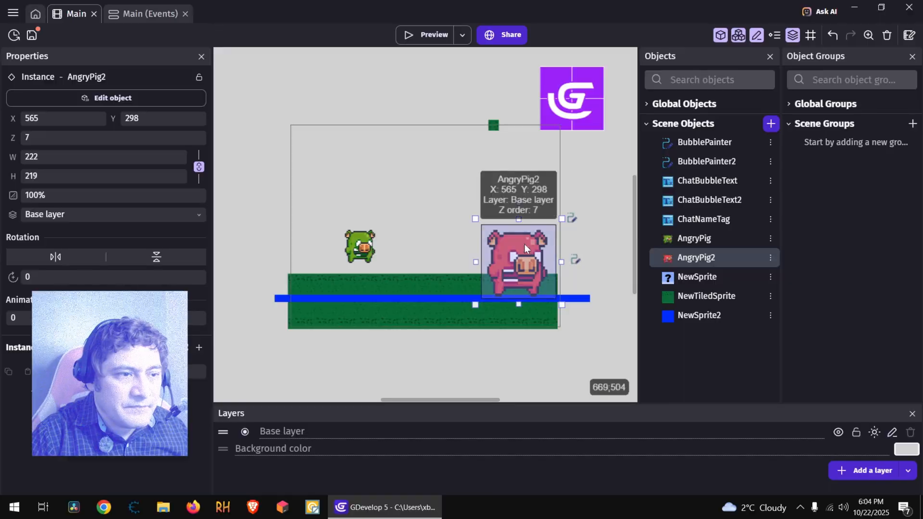
# Raise the AngryPig2 instance slightly to about X 568, Y 284, and check both pigs in a game preview
pyautogui.moveTo(518, 271); pyautogui.dragTo(519, 266)
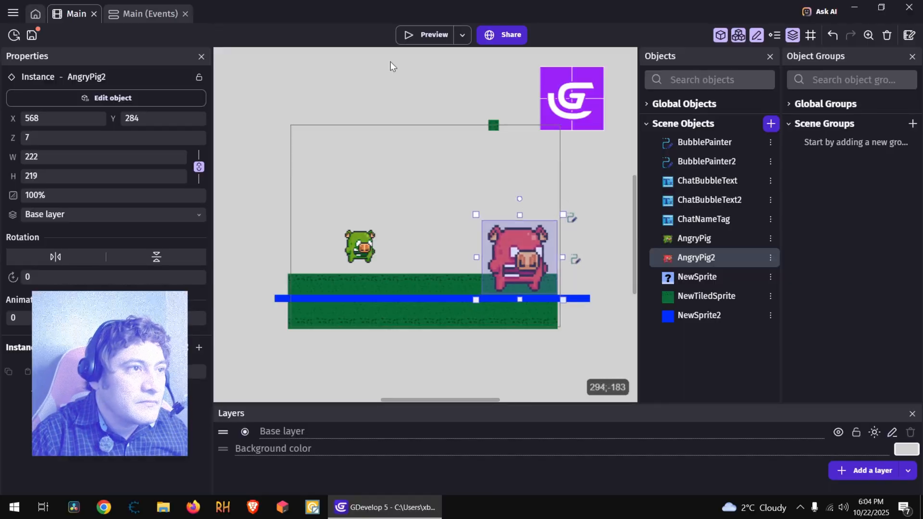
pyautogui.click(422, 34)
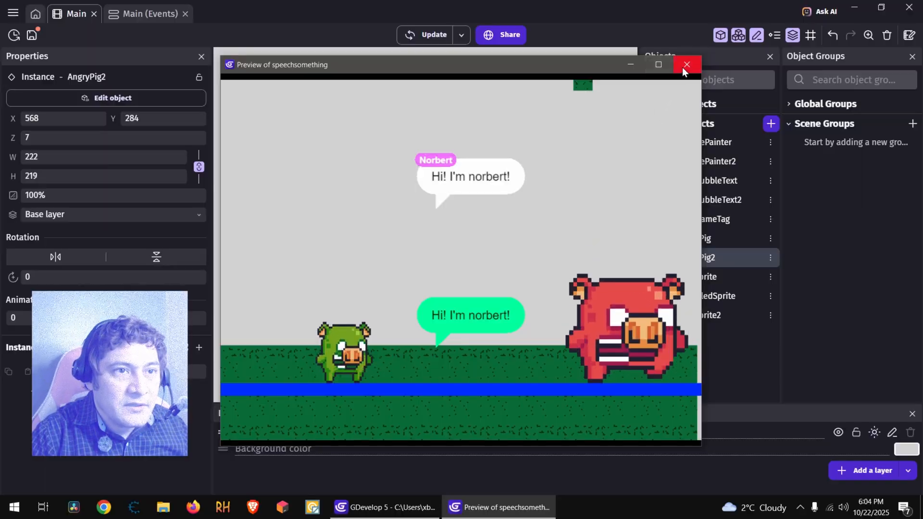
pyautogui.click(686, 65)
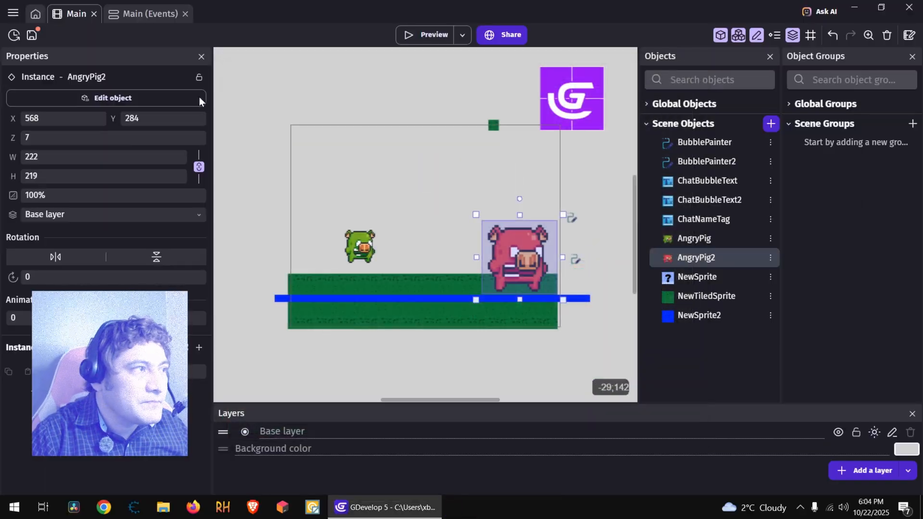
# Add an event at the end of the Main events with the condition "At the beginning of the scene"
pyautogui.click(148, 14)
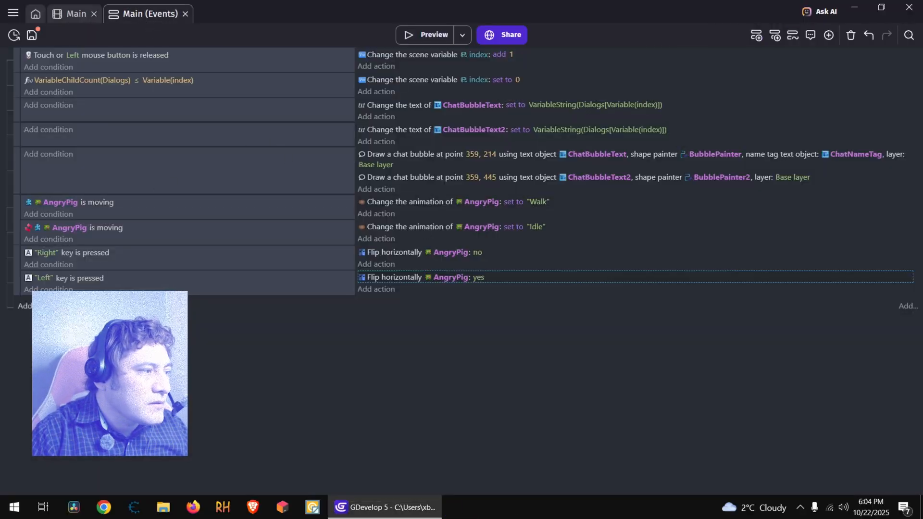
pyautogui.hotkey('shift', 'a')
pyautogui.click(48, 303)
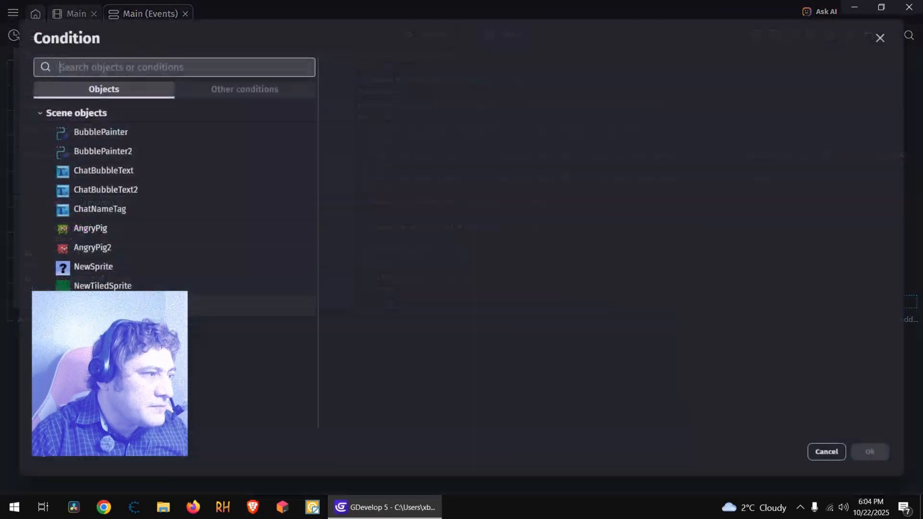
pyautogui.click(244, 90)
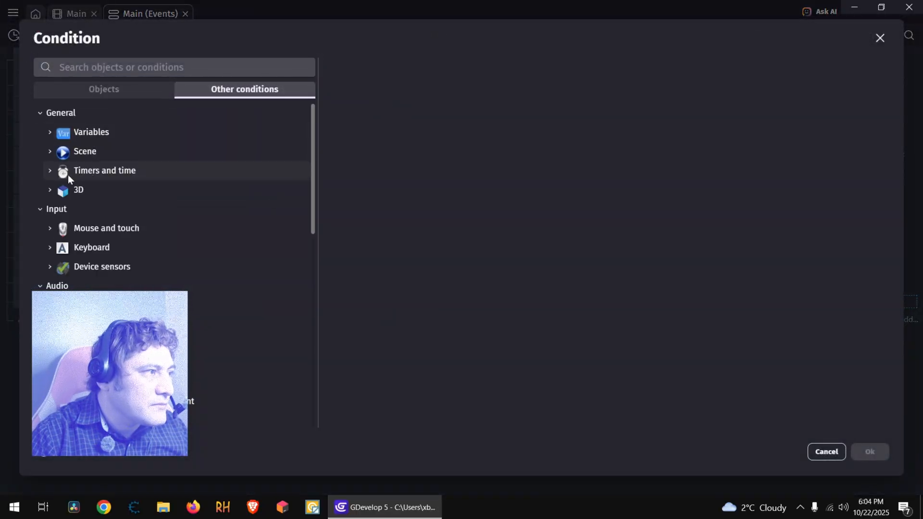
pyautogui.click(50, 151)
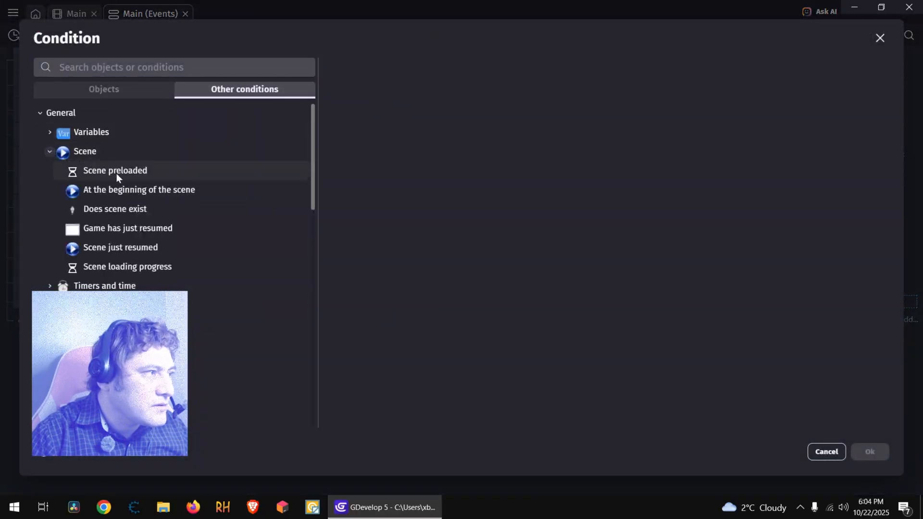
pyautogui.click(145, 191)
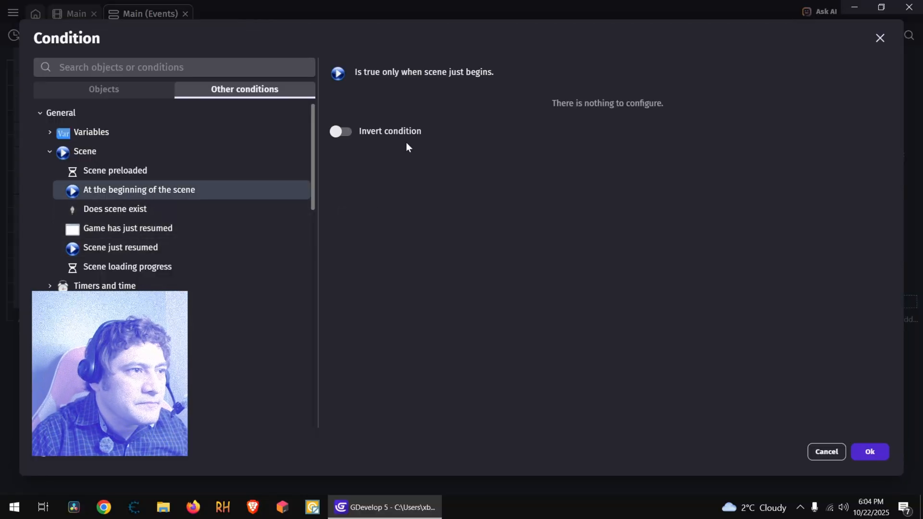
pyautogui.click(871, 452)
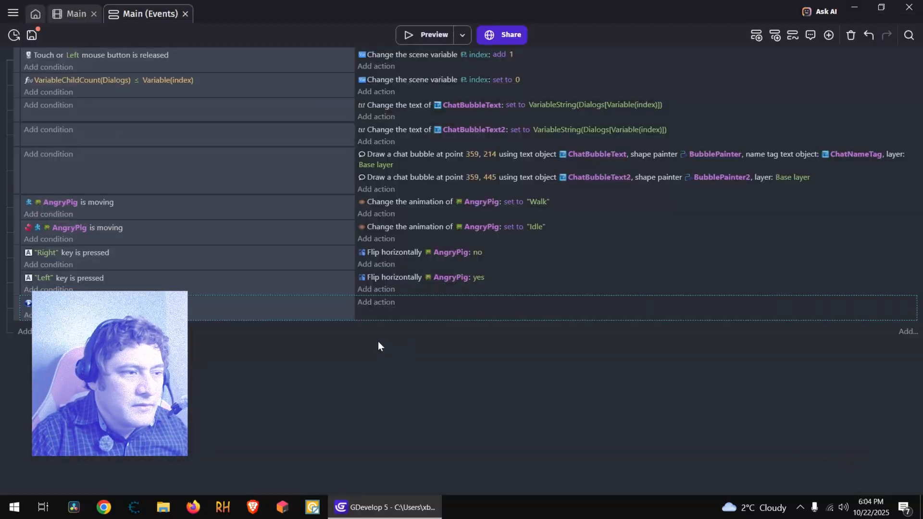
# Copy the "Flip horizontally: yes" action into the scene-start event, retarget it to AngryPig2, and check it in a game preview
pyautogui.click(384, 302)
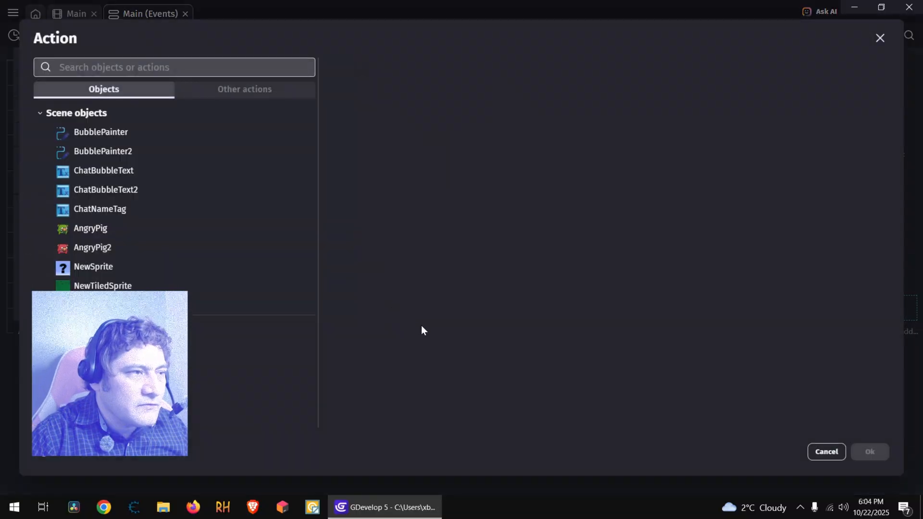
pyautogui.click(825, 454)
pyautogui.click(400, 277)
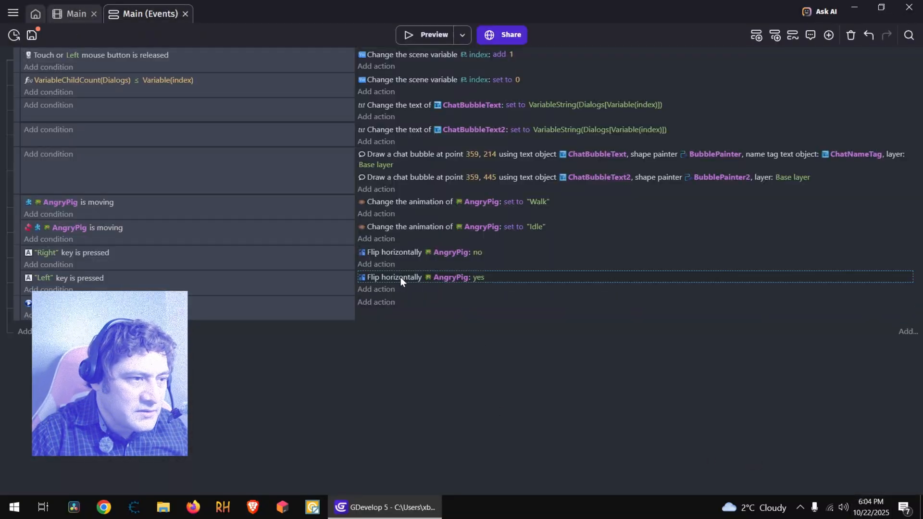
pyautogui.click(424, 306)
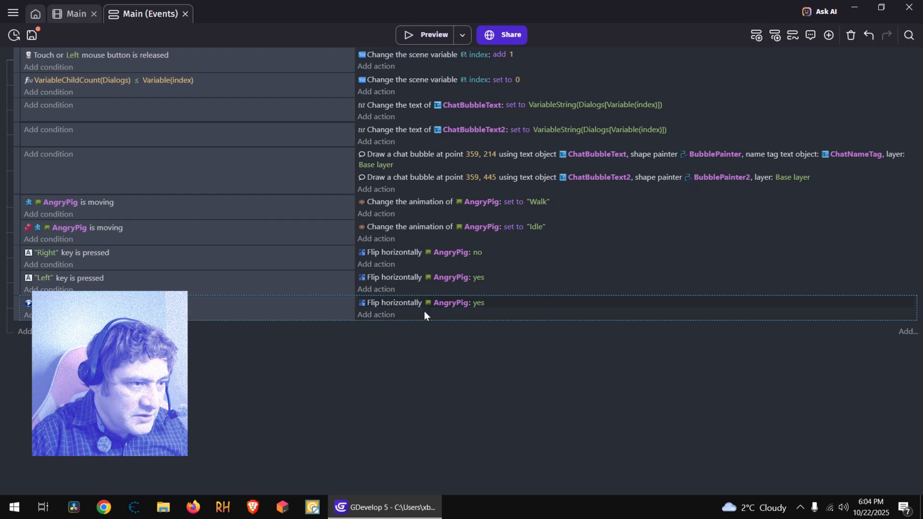
pyautogui.click(427, 303)
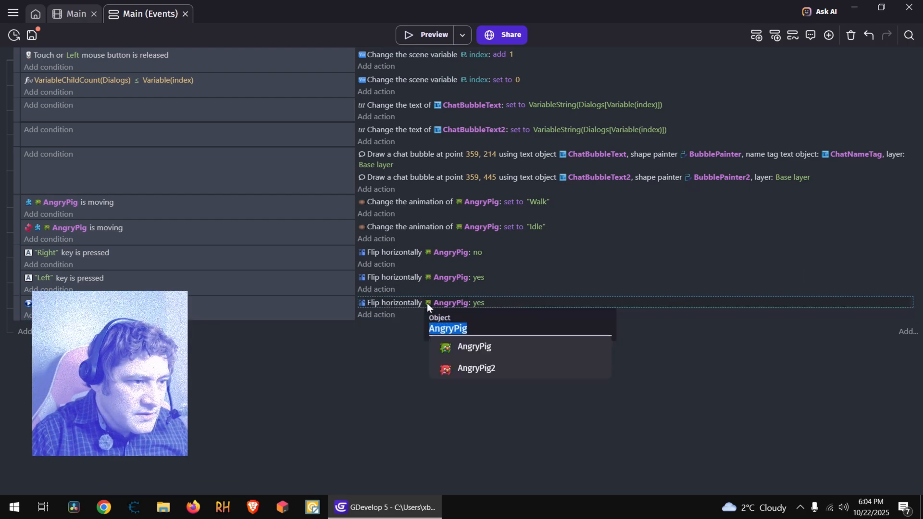
pyautogui.click(475, 368)
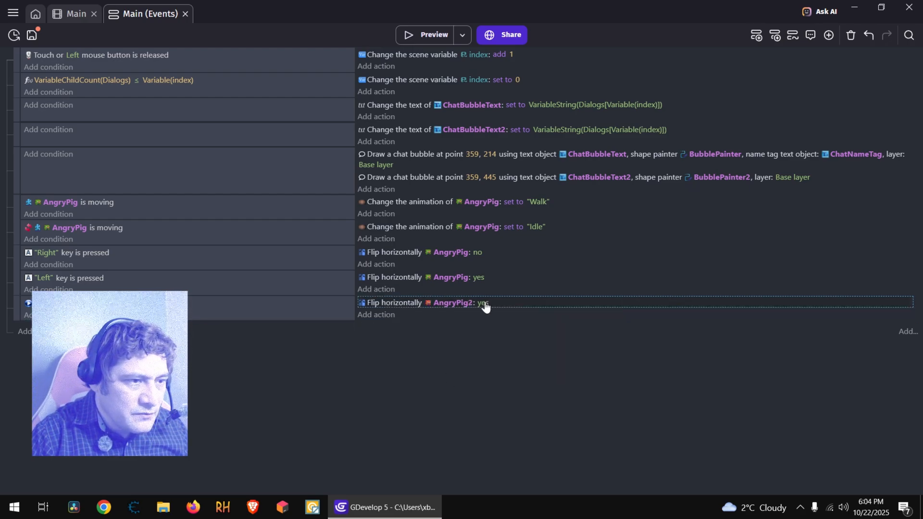
pyautogui.click(438, 37)
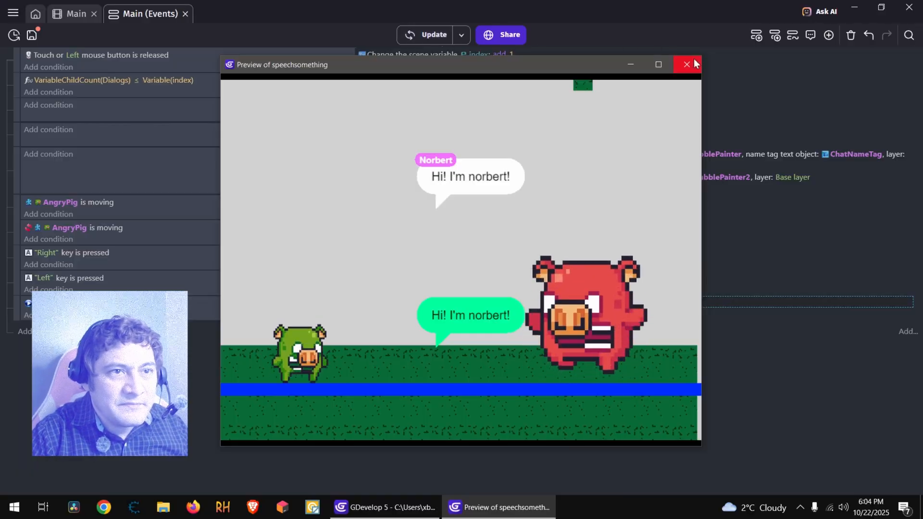
pyautogui.hotkey('alt', 'F4')
# Disable the default keyboard controls in AngryPig2's PlatformerObject behavior and apply the change
pyautogui.click(76, 14)
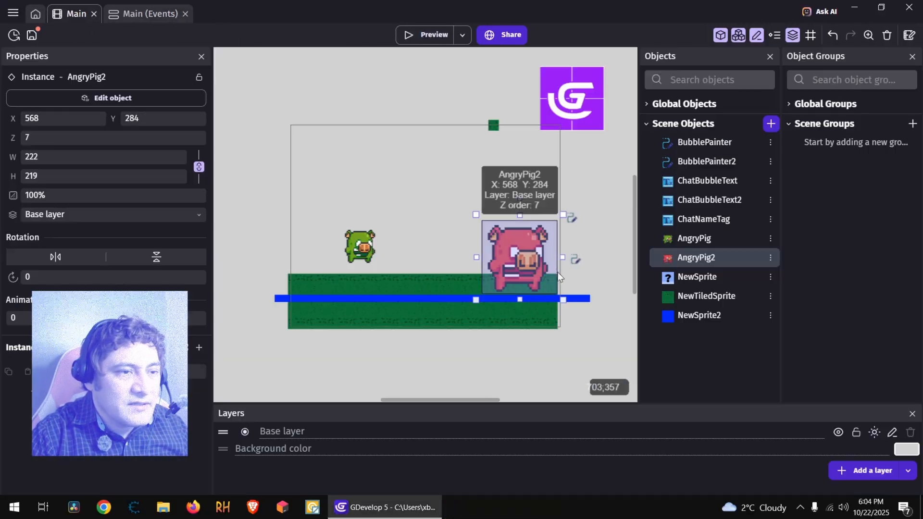
pyautogui.doubleClick(502, 257)
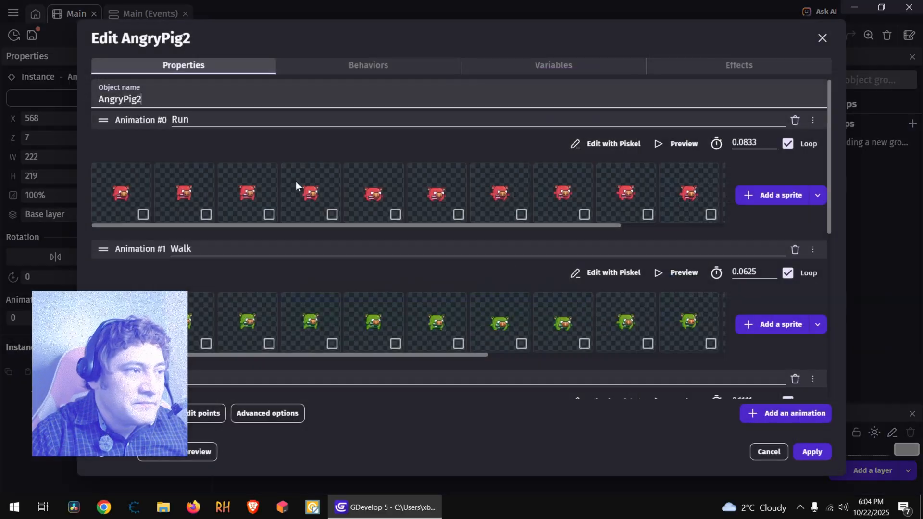
pyautogui.click(395, 65)
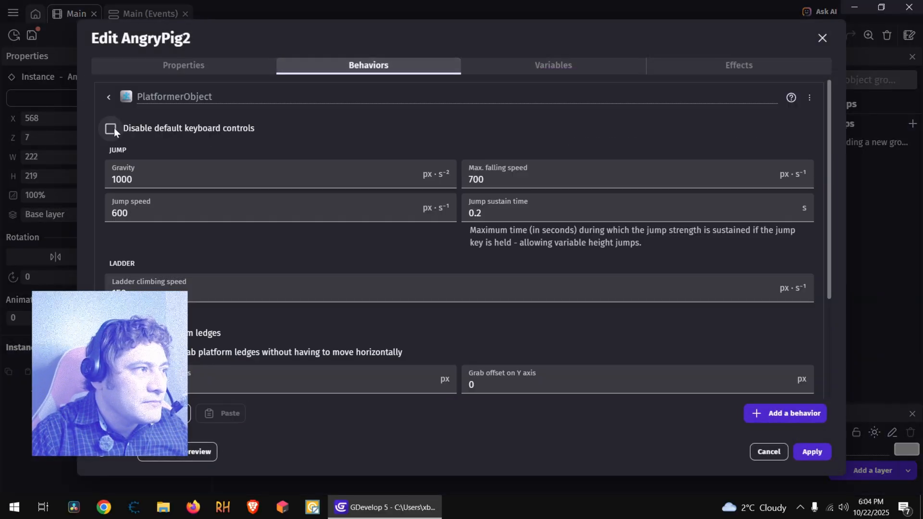
pyautogui.click(797, 451)
# Preview the game and walk the green pig right and left to check that only it responds to the keyboard
pyautogui.click(429, 33)
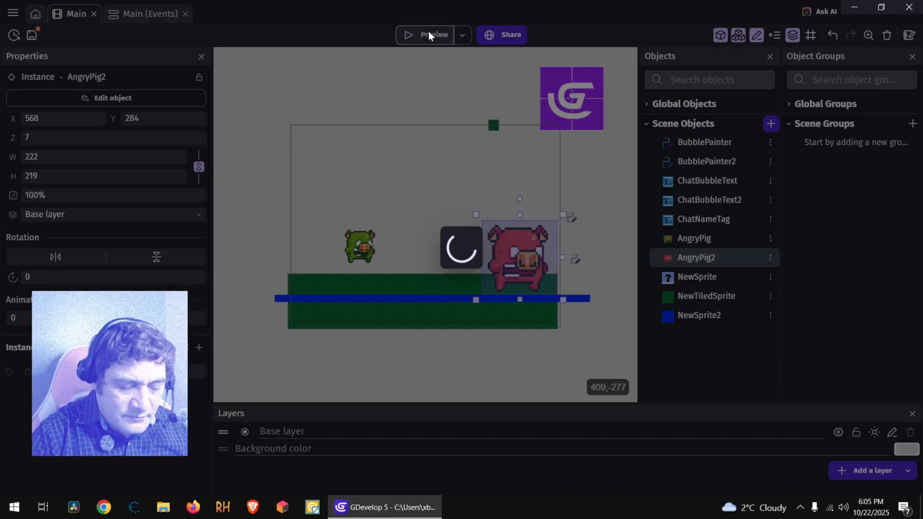
pyautogui.press('Right')
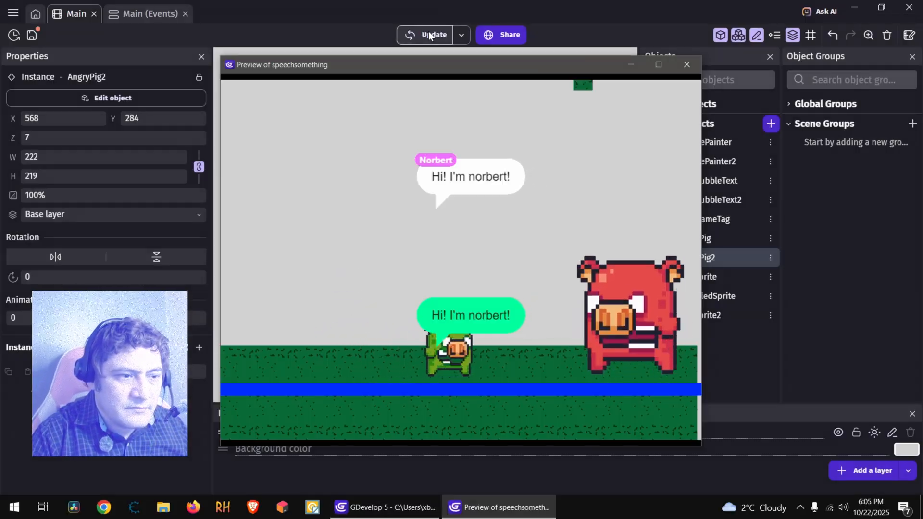
pyautogui.press('Left')
pyautogui.press('Right')
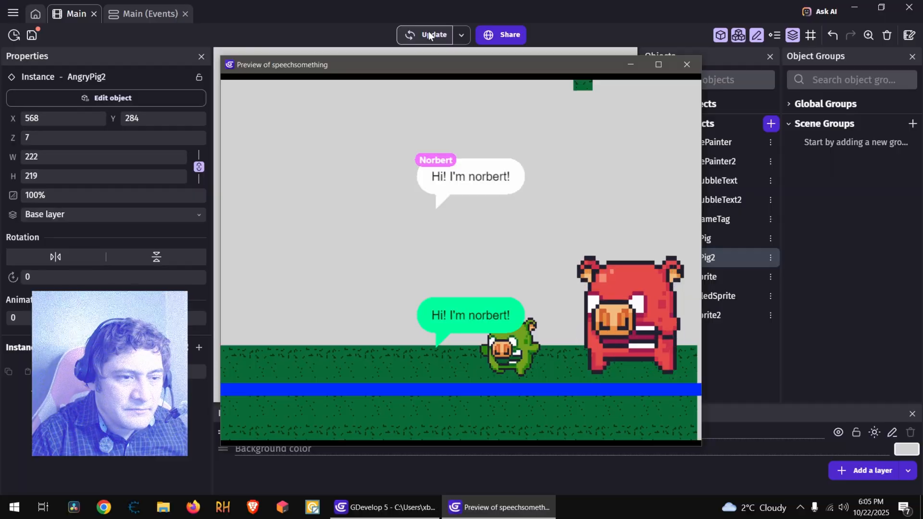
pyautogui.press('Left')
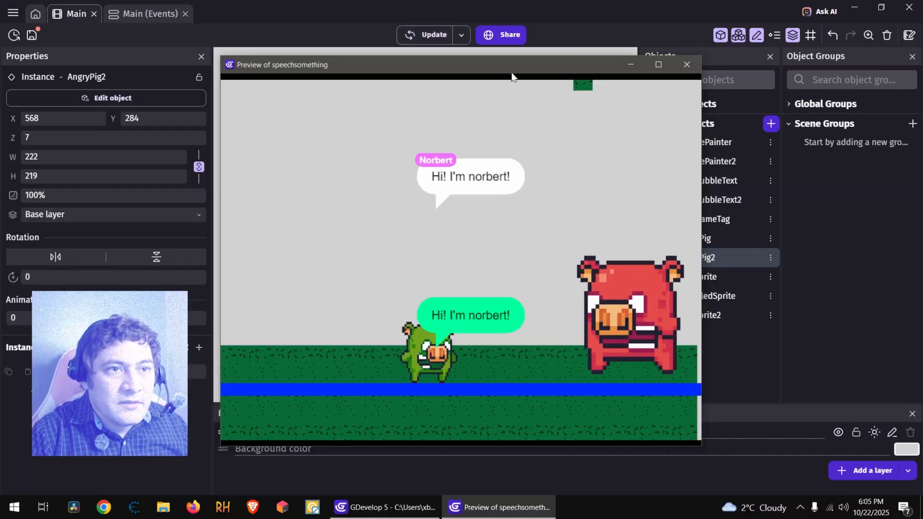
pyautogui.click(686, 65)
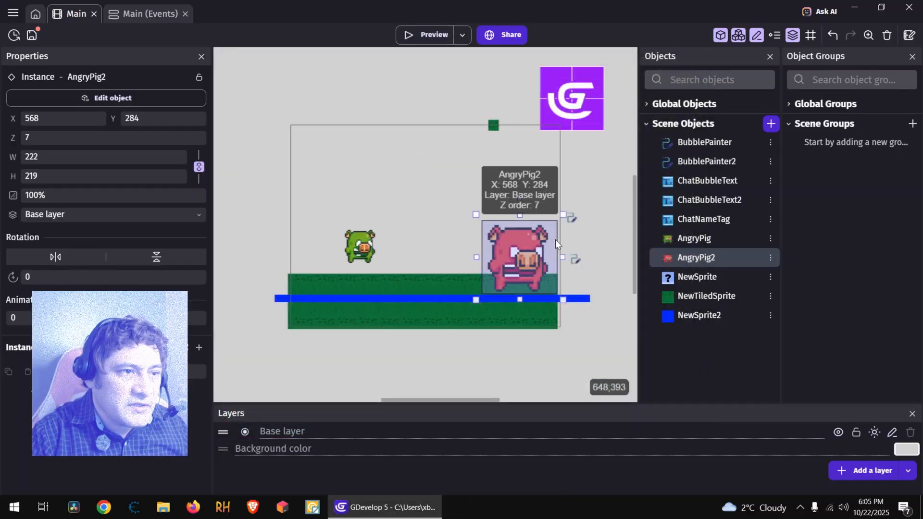
# Delete the NewSprite logo object from the scene objects and confirm its removal
pyautogui.click(590, 106)
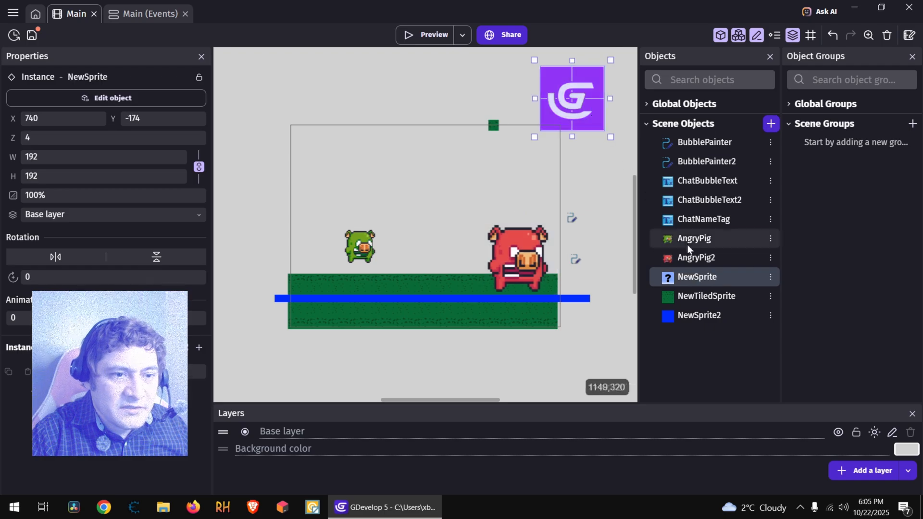
pyautogui.rightClick(710, 282)
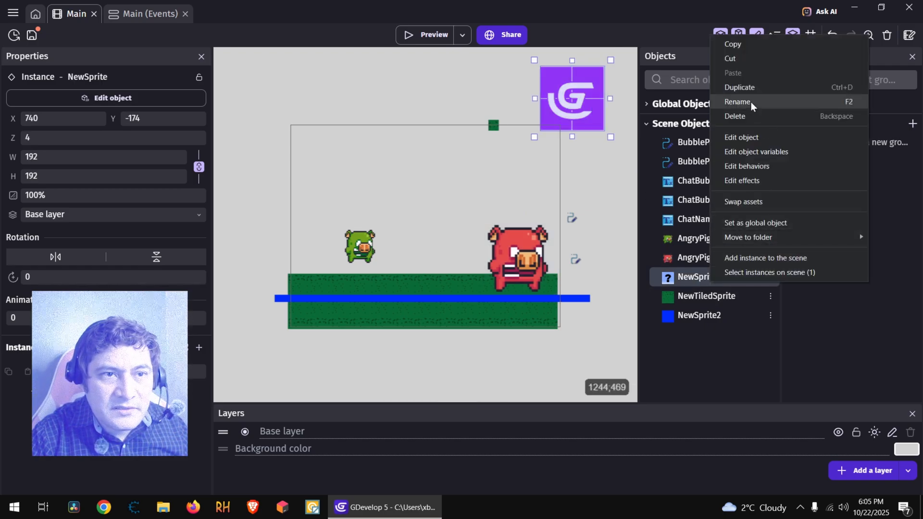
pyautogui.click(751, 115)
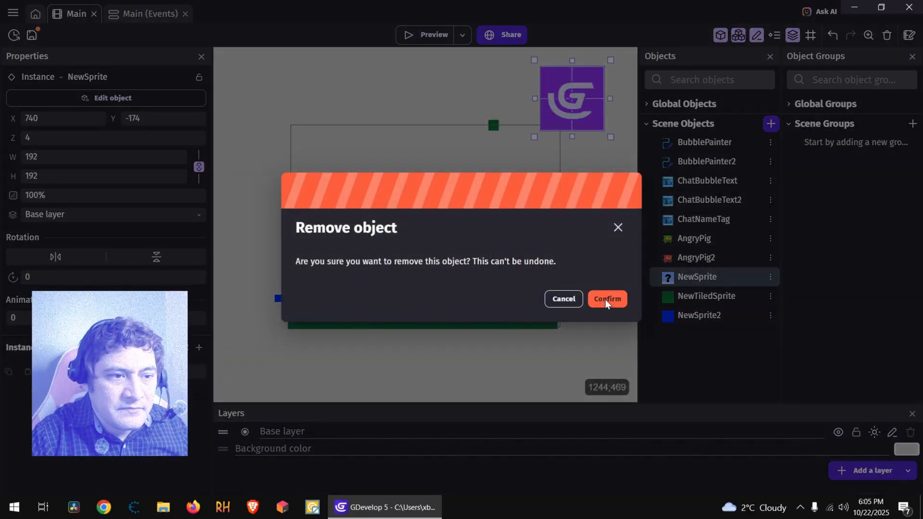
pyautogui.click(606, 299)
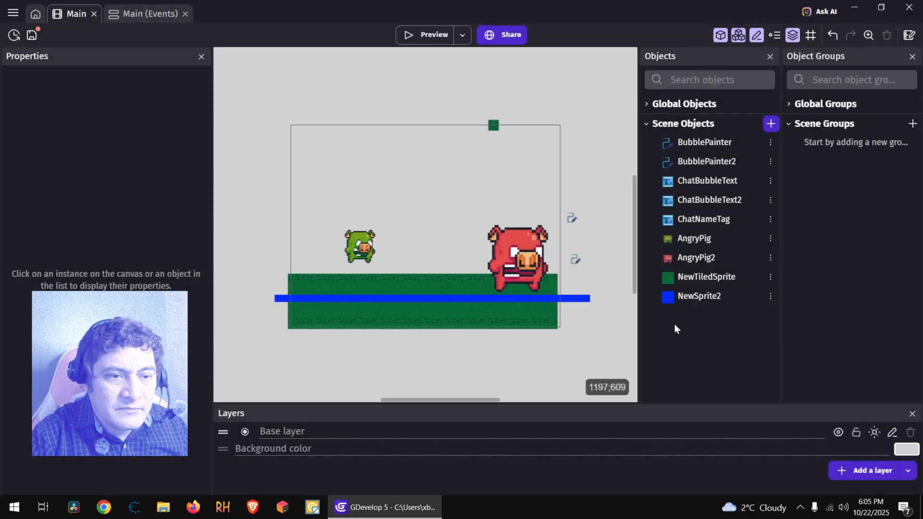
# Create a new sprite object in the empty area beside the scene frame, above the red pig's level
pyautogui.rightClick(596, 183)
pyautogui.click(626, 211)
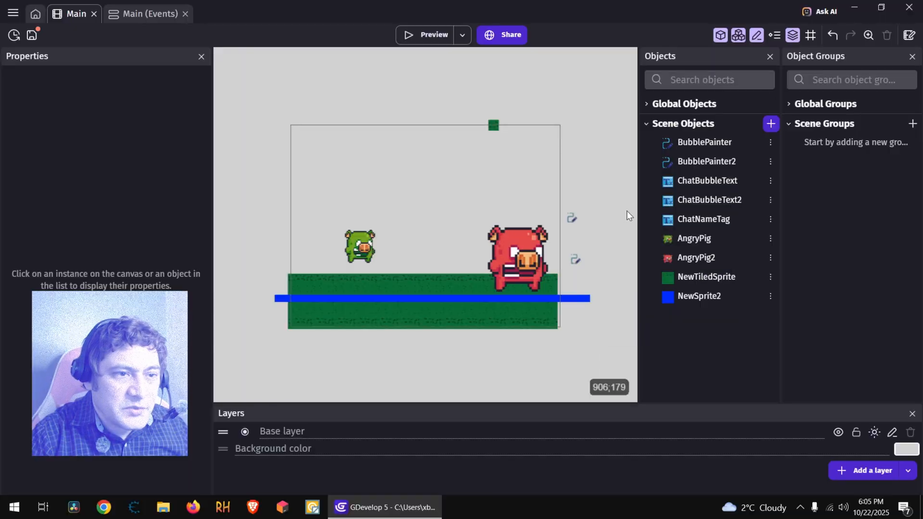
pyautogui.click(213, 124)
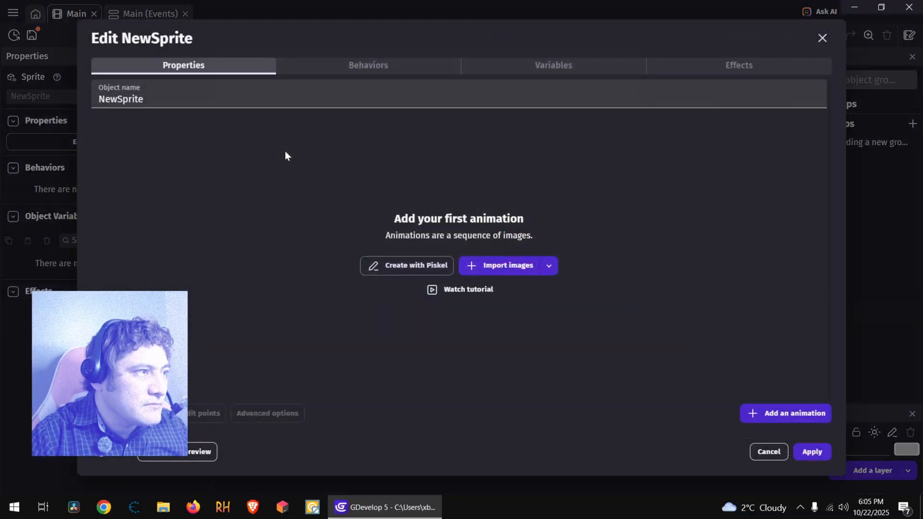
# Create the new sprite's image in Piskel as a solid magenta 64x64 square, save it, and apply the object
pyautogui.click(405, 267)
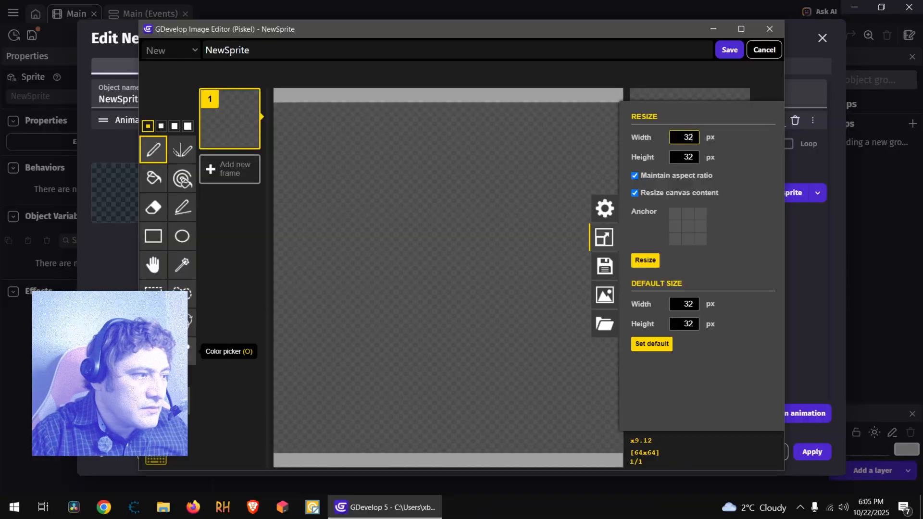
pyautogui.click(157, 385)
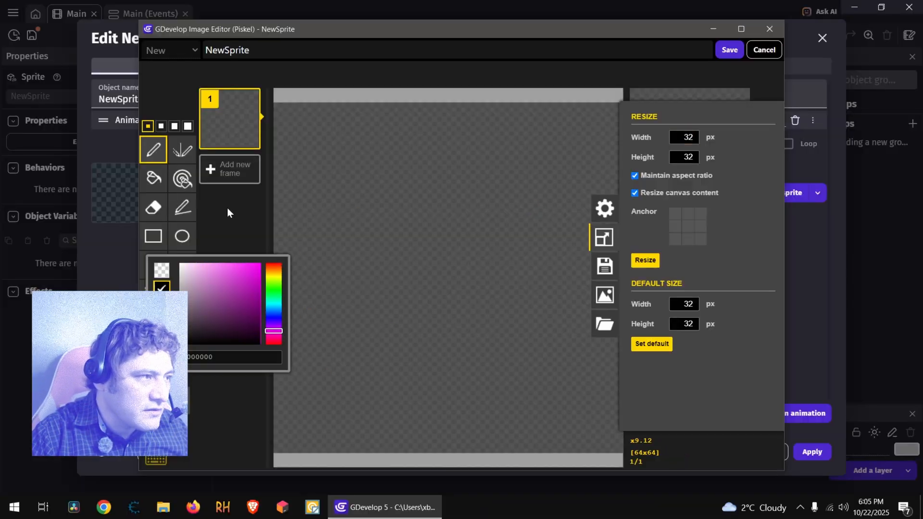
pyautogui.click(154, 179)
pyautogui.click(409, 185)
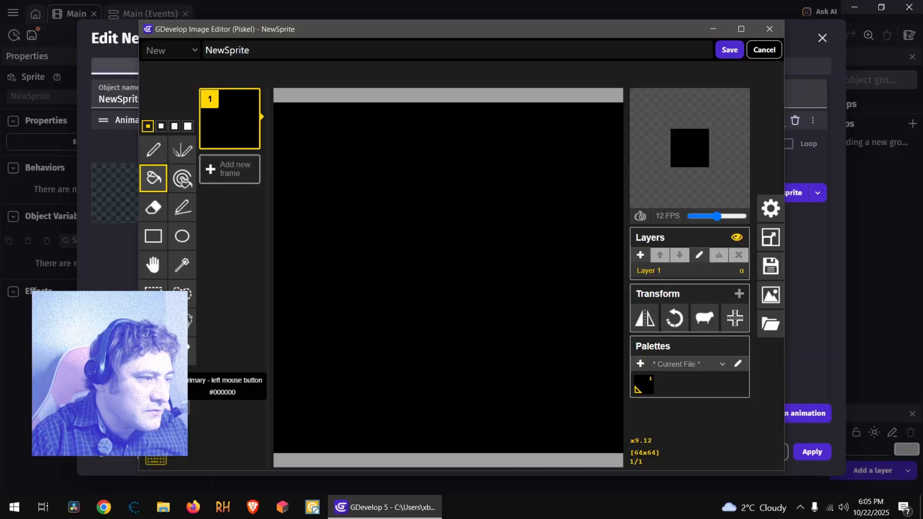
pyautogui.click(157, 386)
pyautogui.click(473, 204)
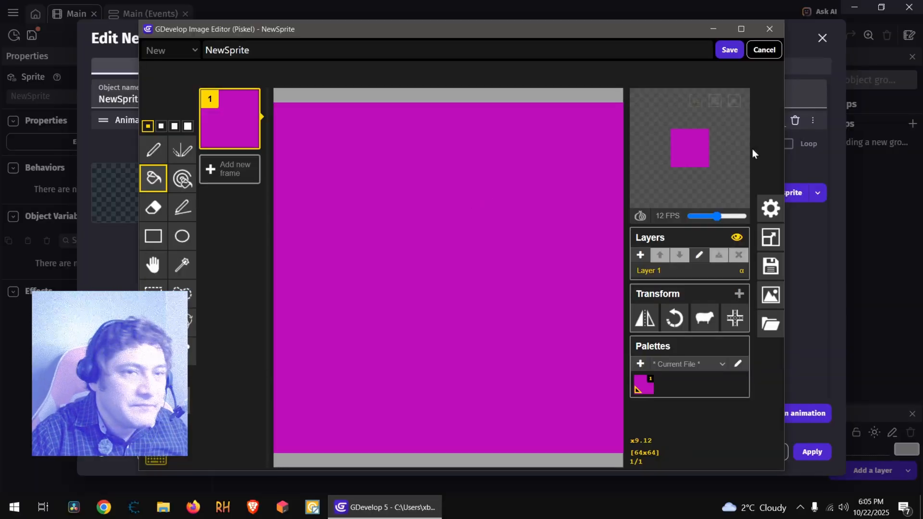
pyautogui.click(738, 49)
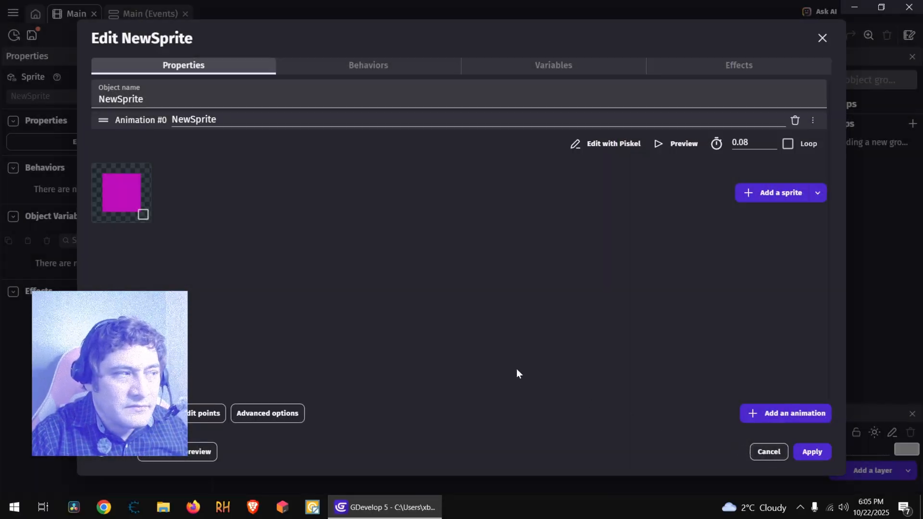
pyautogui.click(814, 453)
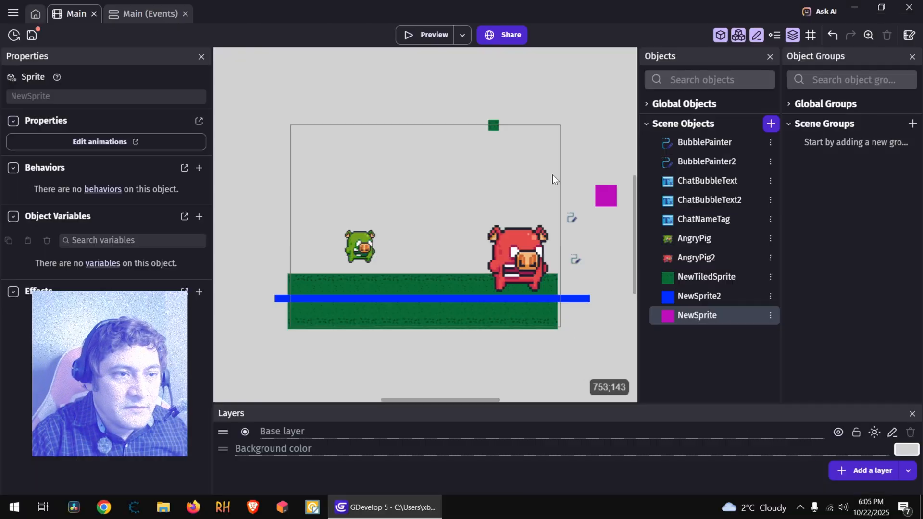
# Place the magenta square on the ground just before the red pig at about X 478, Y 433 and give it the Platform behavior
pyautogui.moveTo(605, 197); pyautogui.dragTo(466, 282)
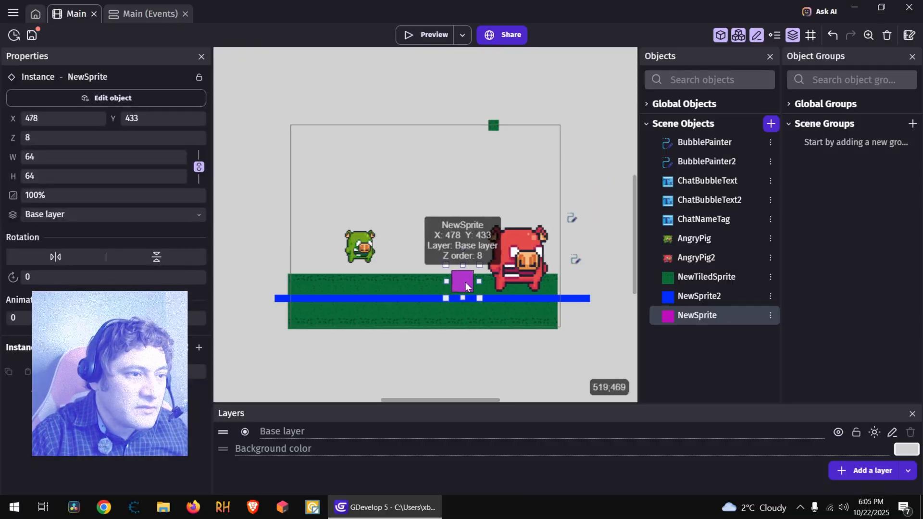
pyautogui.doubleClick(465, 281)
pyautogui.click(358, 67)
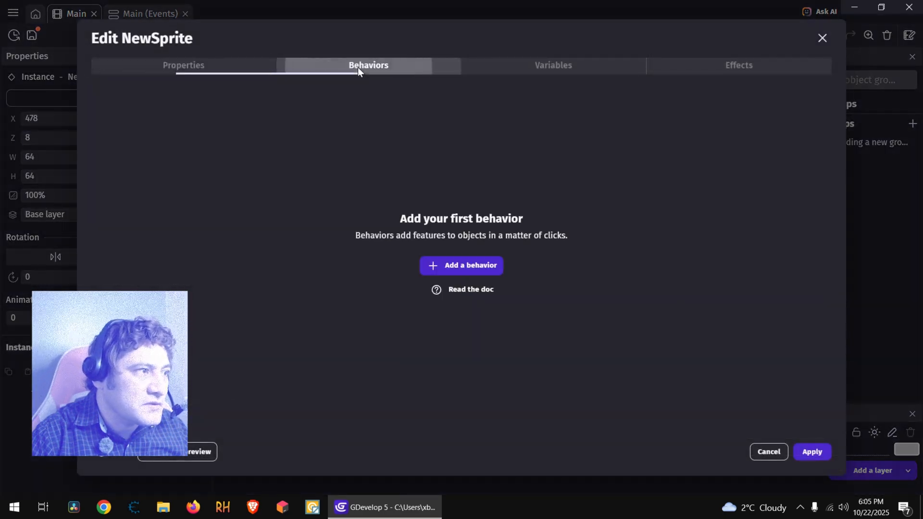
pyautogui.click(499, 265)
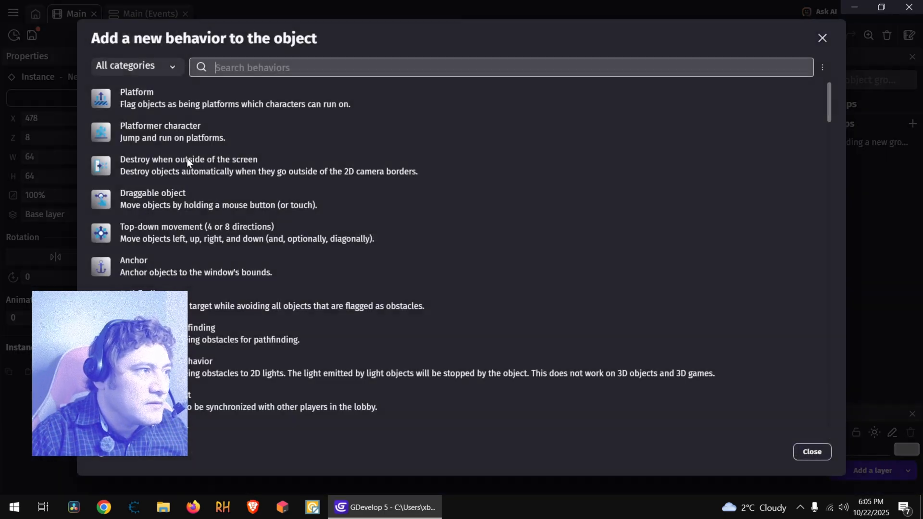
pyautogui.click(162, 103)
pyautogui.click(810, 452)
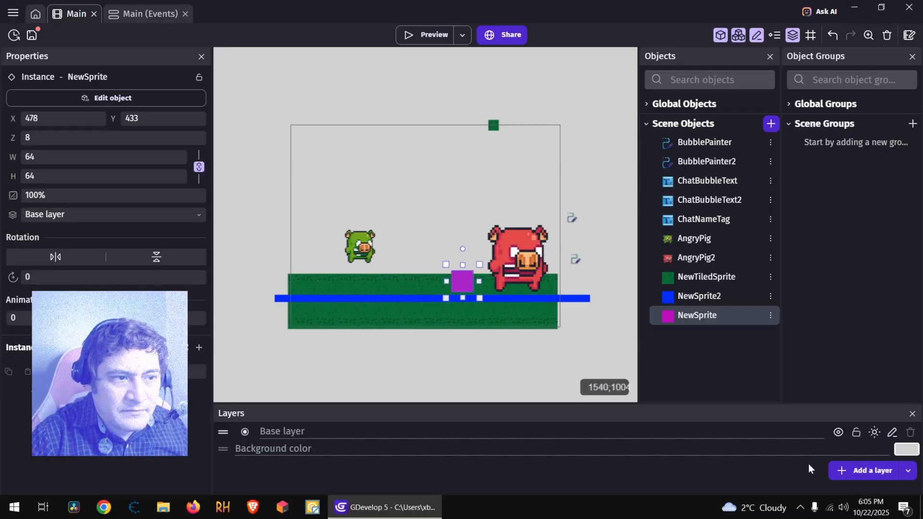
# Preview the game and walk the green pig toward the magenta block to test whether it blocks the way
pyautogui.click(431, 39)
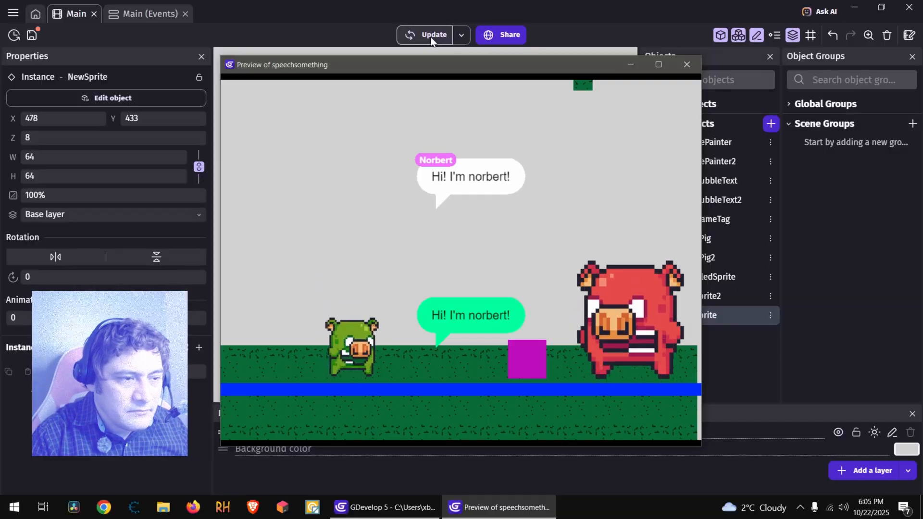
pyautogui.press('Left')
pyautogui.press('Up')
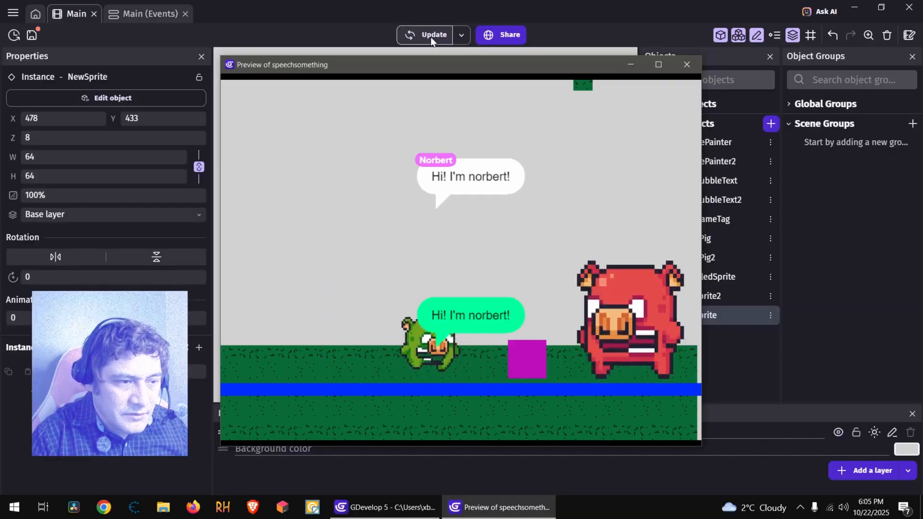
pyautogui.press('Right')
pyautogui.press('Down')
pyautogui.press('Left')
pyautogui.press('Left')
pyautogui.press('Down')
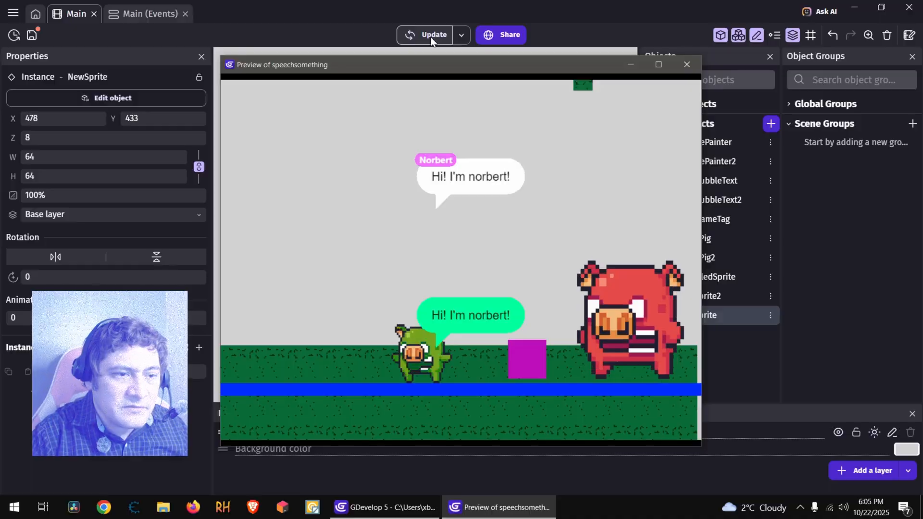
pyautogui.click(687, 66)
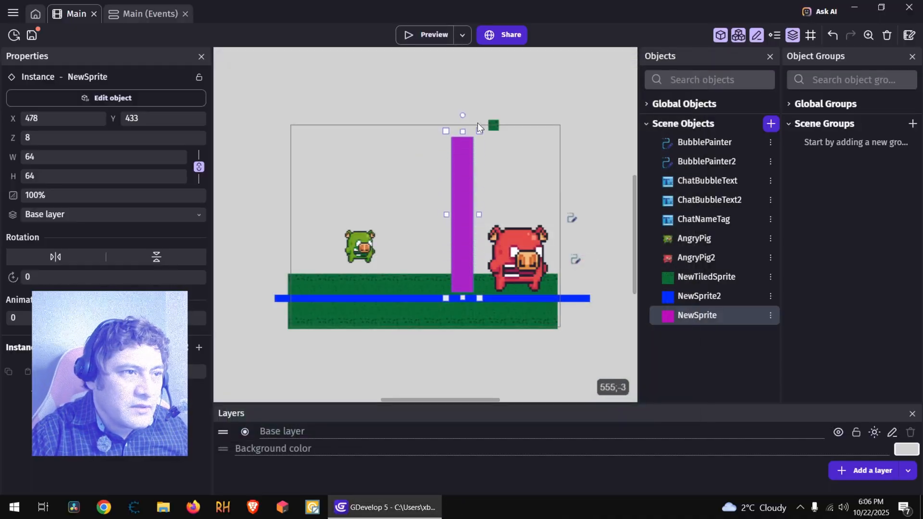
# Preview the game with the tall magenta wall, walking and jumping the green pig against it
pyautogui.click(433, 36)
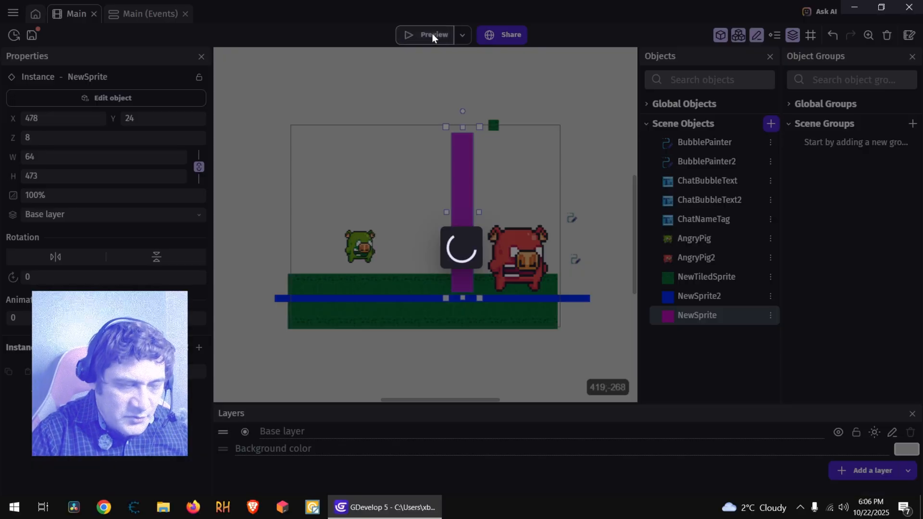
pyautogui.press('Right')
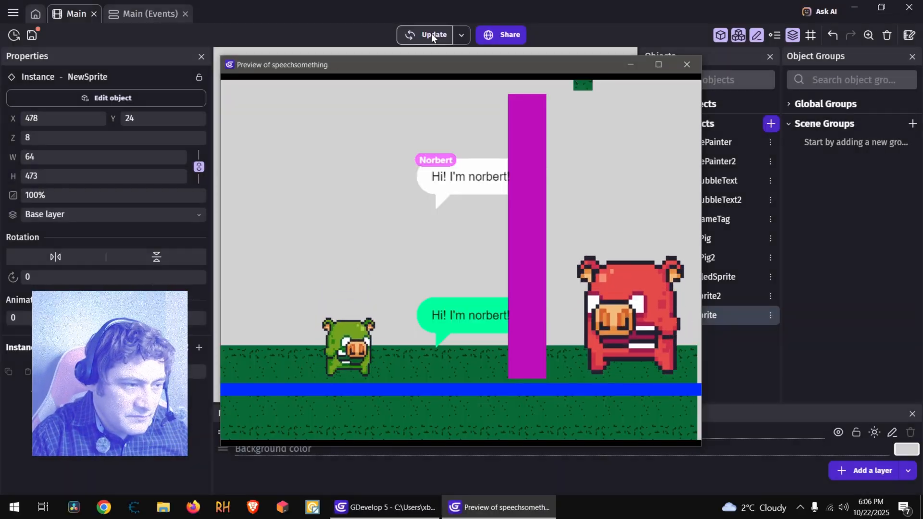
pyautogui.press('space')
pyautogui.press('space')
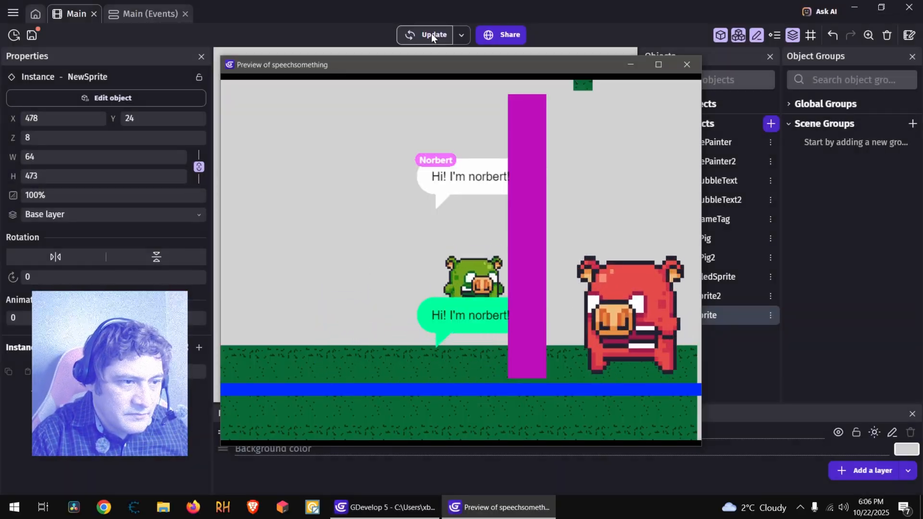
pyautogui.click(675, 68)
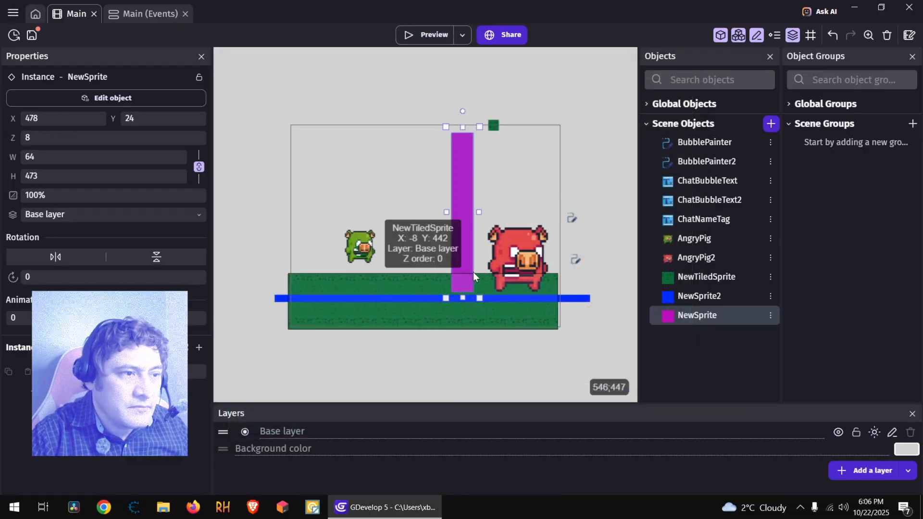
# Move the magenta wall to about X 552, Y 25 and add a Hide action for NewSprite to the beginning-of-scene event
pyautogui.moveTo(490, 267); pyautogui.dragTo(492, 268)
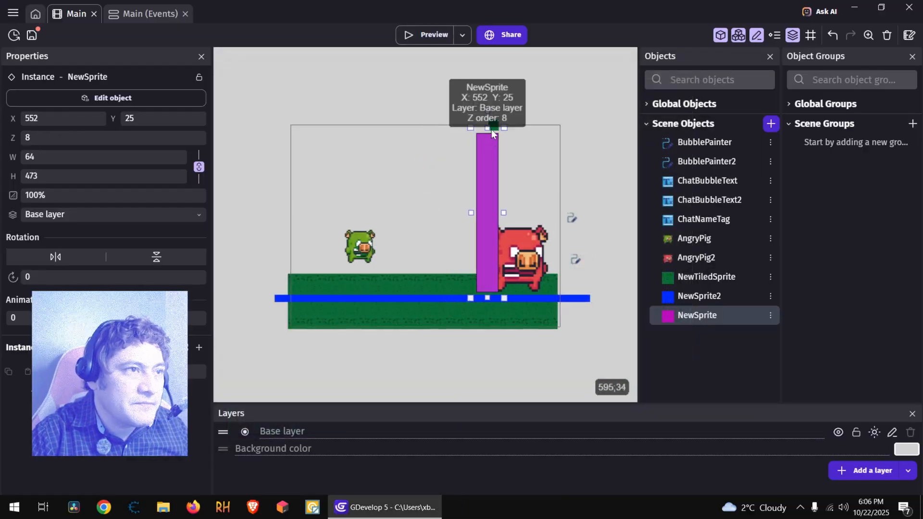
pyautogui.click(150, 13)
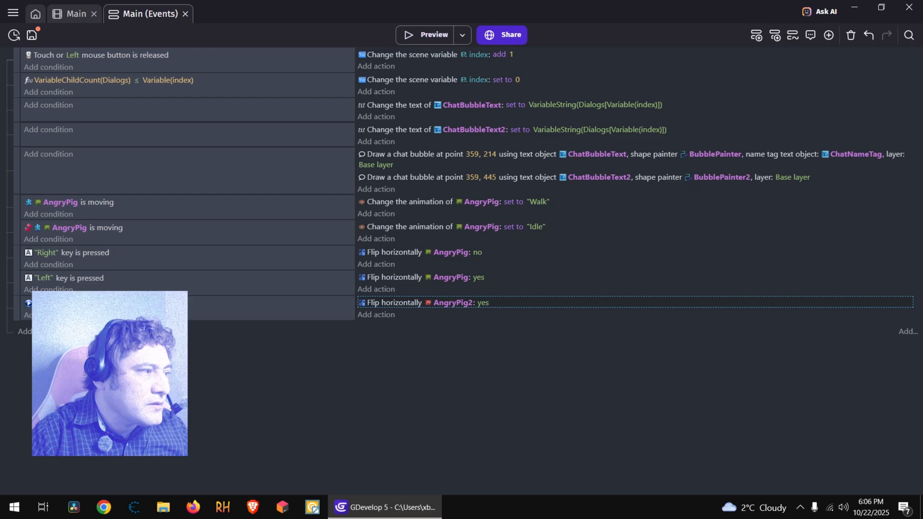
pyautogui.click(390, 317)
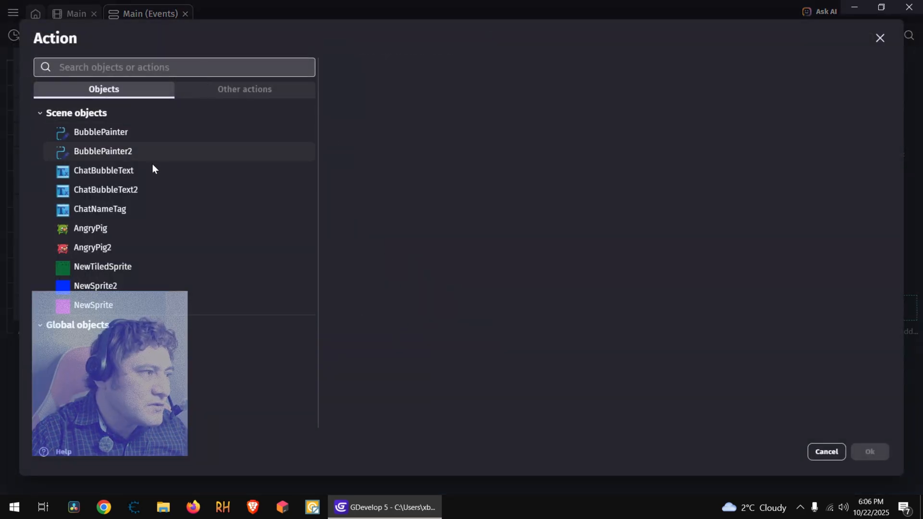
pyautogui.click(125, 304)
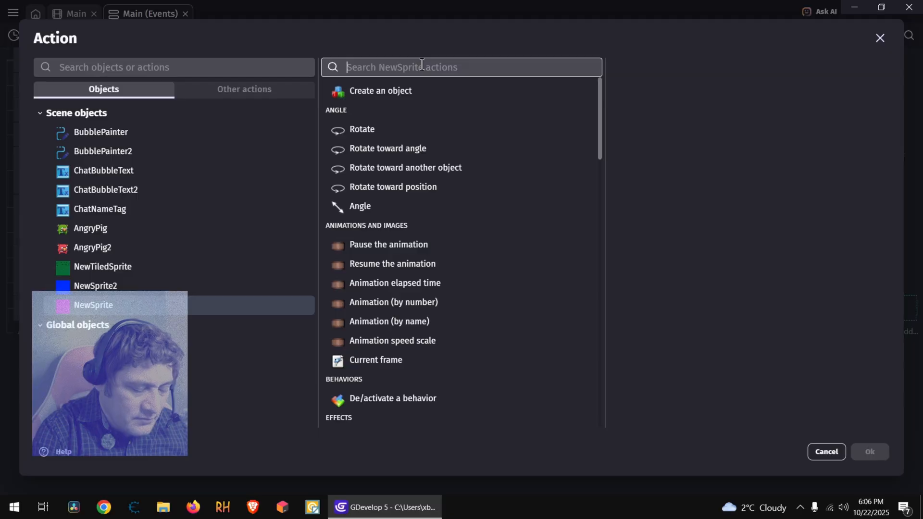
pyautogui.write('vis')
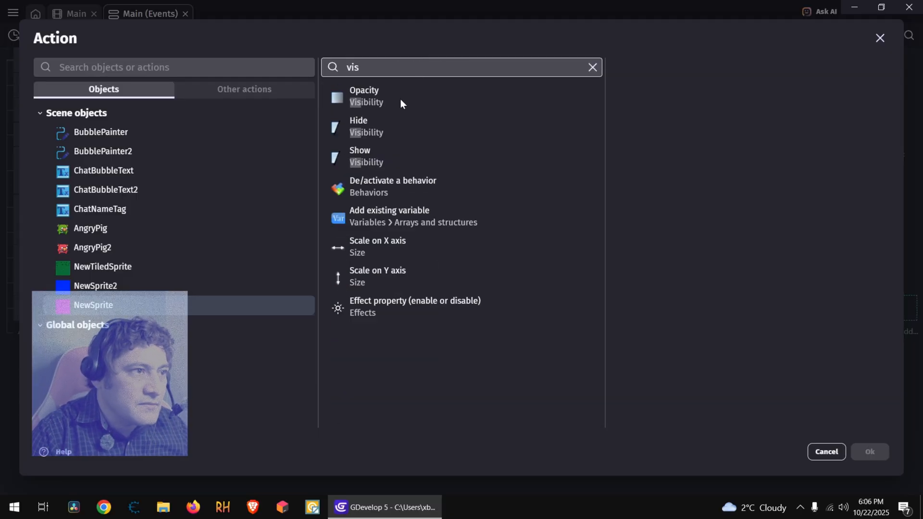
pyautogui.click(383, 132)
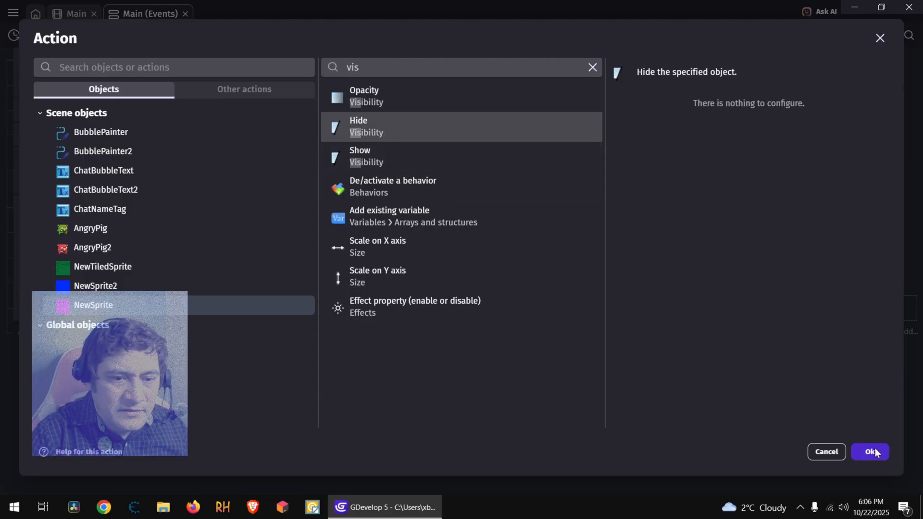
pyautogui.click(871, 451)
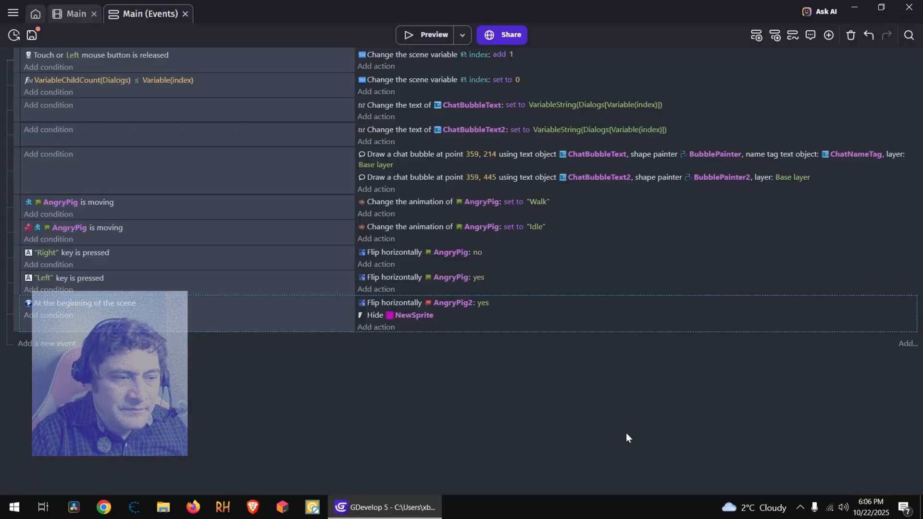
# Preview the game and walk and jump the green pig toward the red pig to test the hidden wall
pyautogui.click(434, 37)
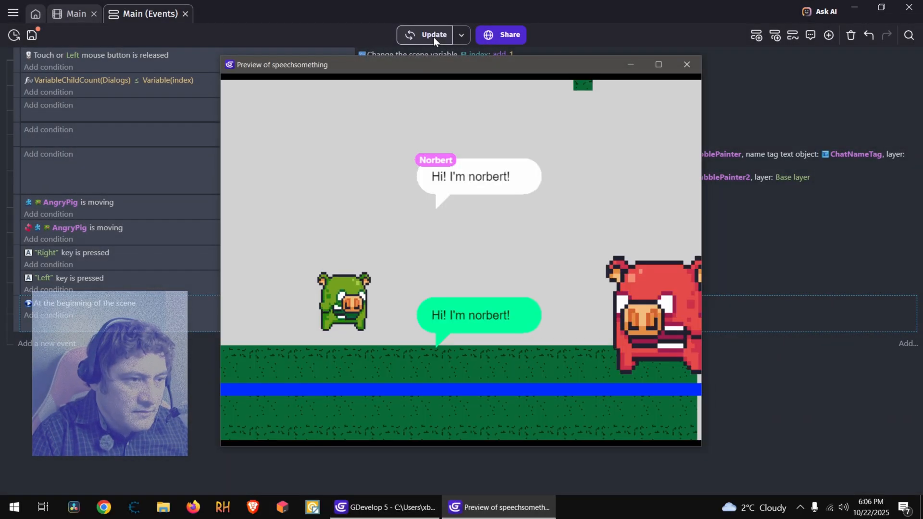
pyautogui.press('Right')
pyautogui.press('space')
pyautogui.press('space')
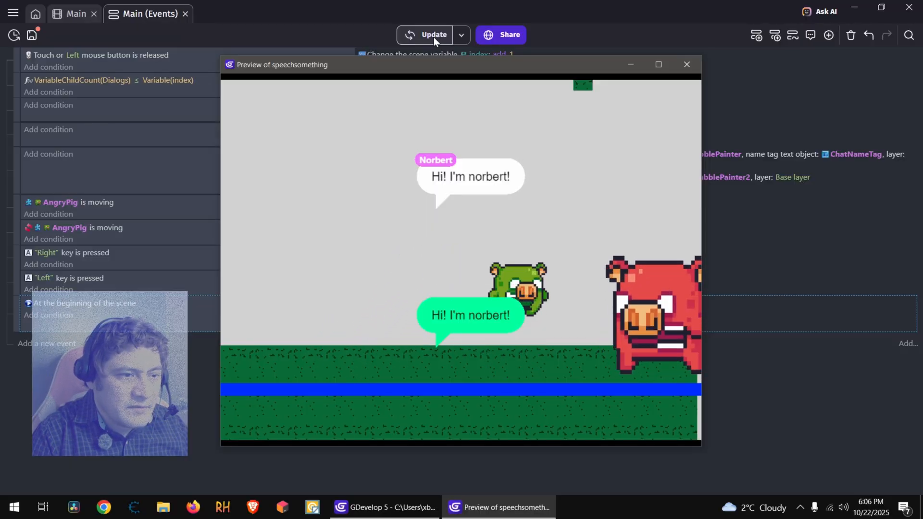
pyautogui.press('space')
pyautogui.press('Left')
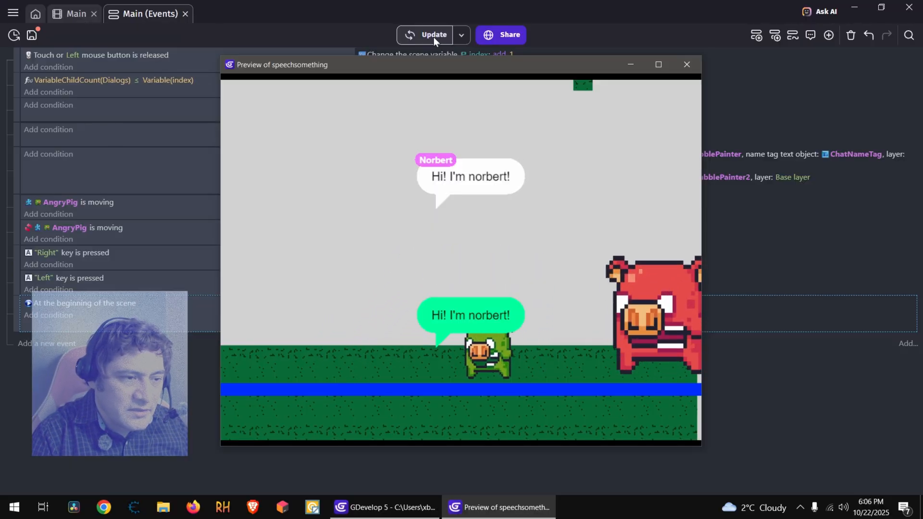
pyautogui.press('Right')
pyautogui.press('space')
pyautogui.press('space')
pyautogui.press('Left')
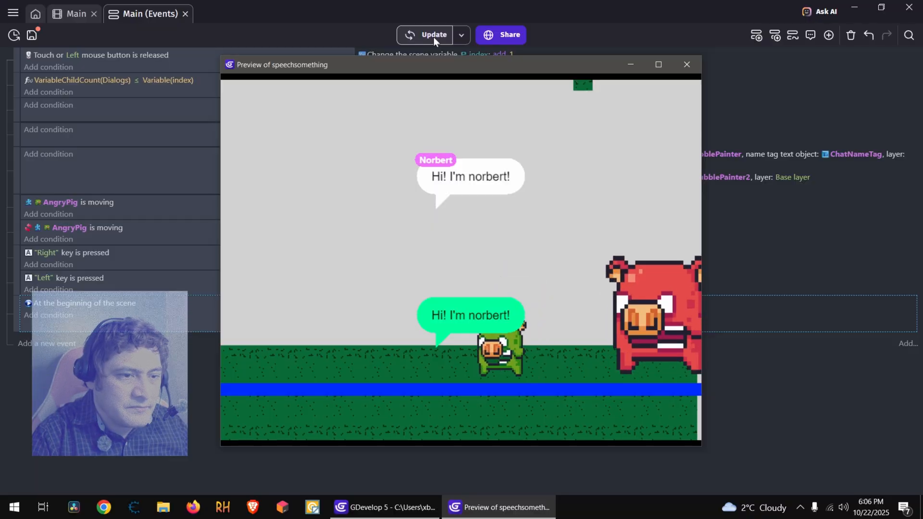
pyautogui.press('Right')
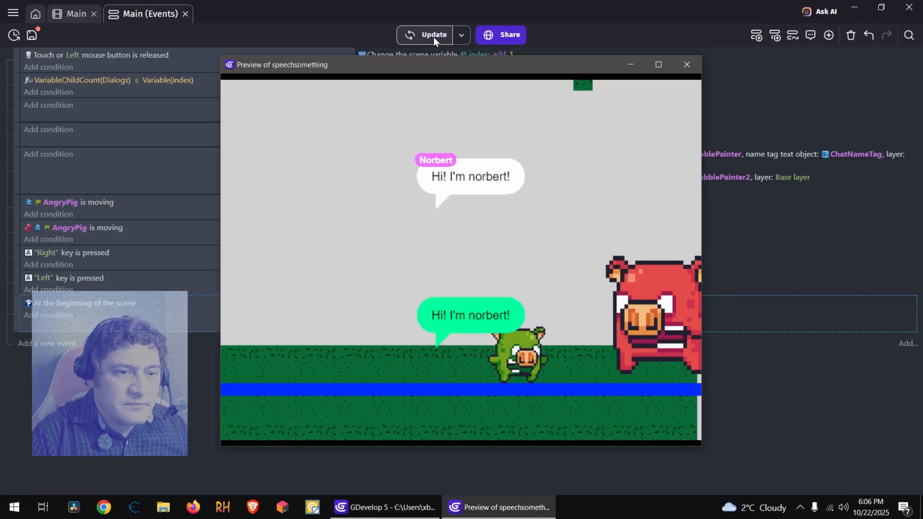
pyautogui.click(695, 70)
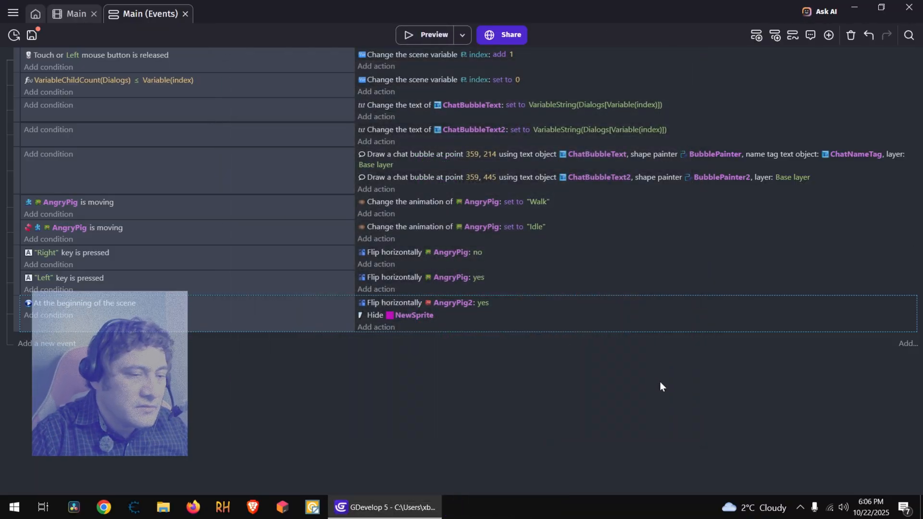
# Move the red pig to about X 528, Y 285 in the scene and preview its placement
pyautogui.hotkey('ctrl', 'shift', 'Tab')
pyautogui.click(521, 258)
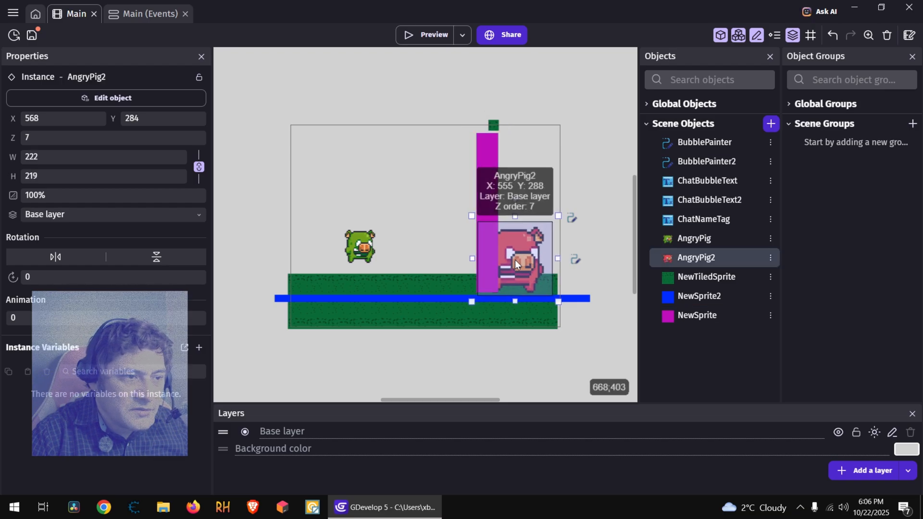
pyautogui.moveTo(515, 260); pyautogui.dragTo(507, 259)
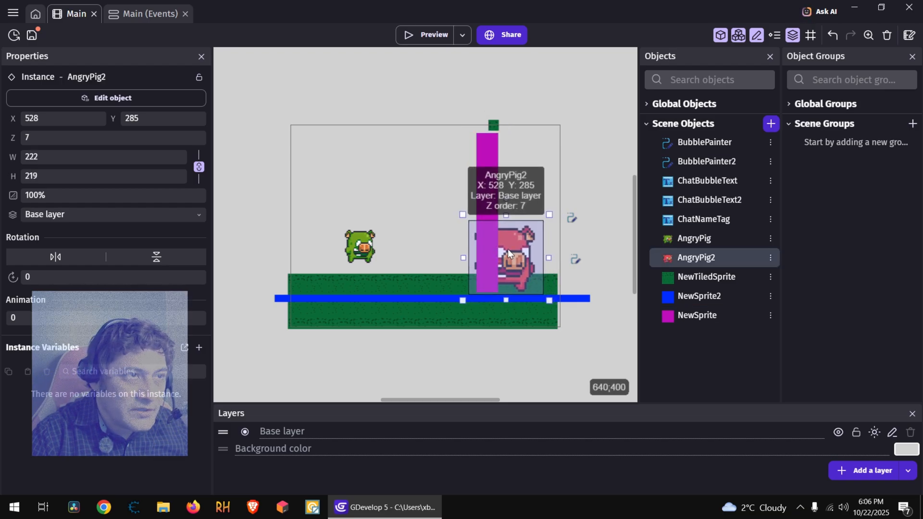
pyautogui.click(428, 35)
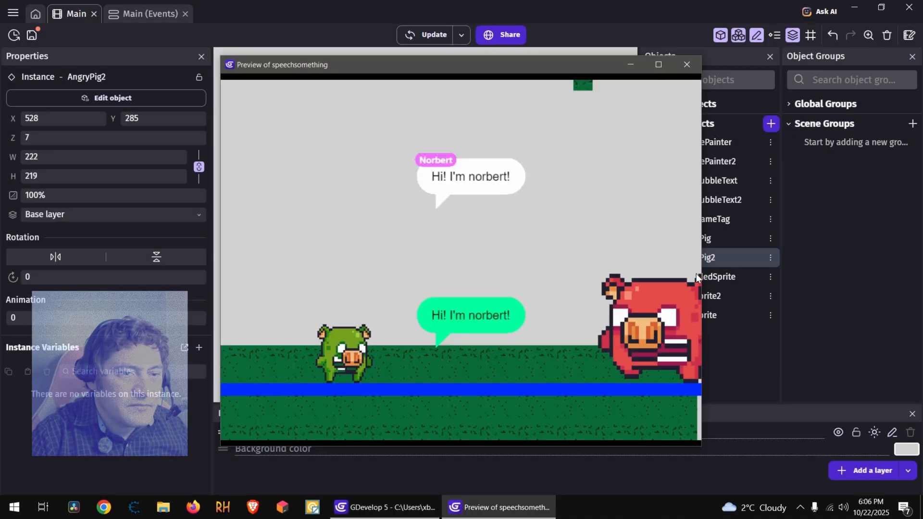
pyautogui.click(686, 64)
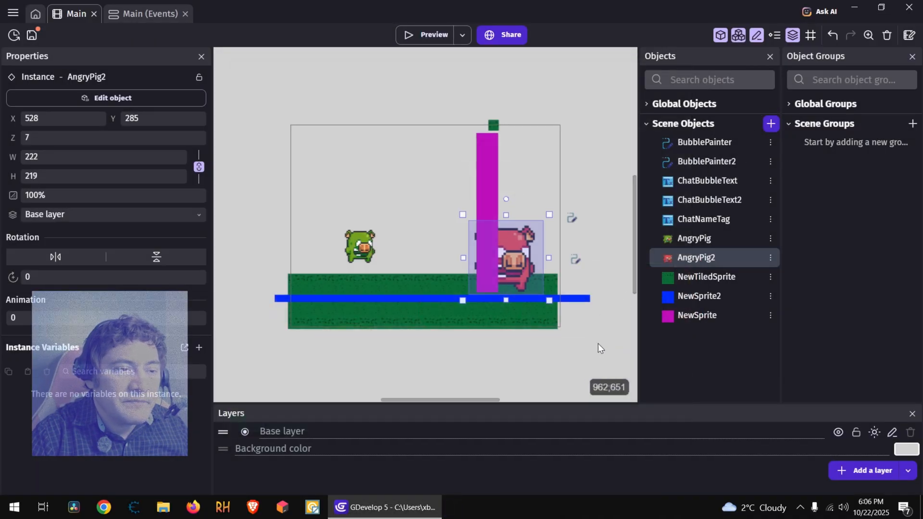
# Move the magenta wall to about X 438, Y 26 and the red pig to about X 497, Y 284, and preview the layout
pyautogui.moveTo(491, 261); pyautogui.dragTo(443, 259)
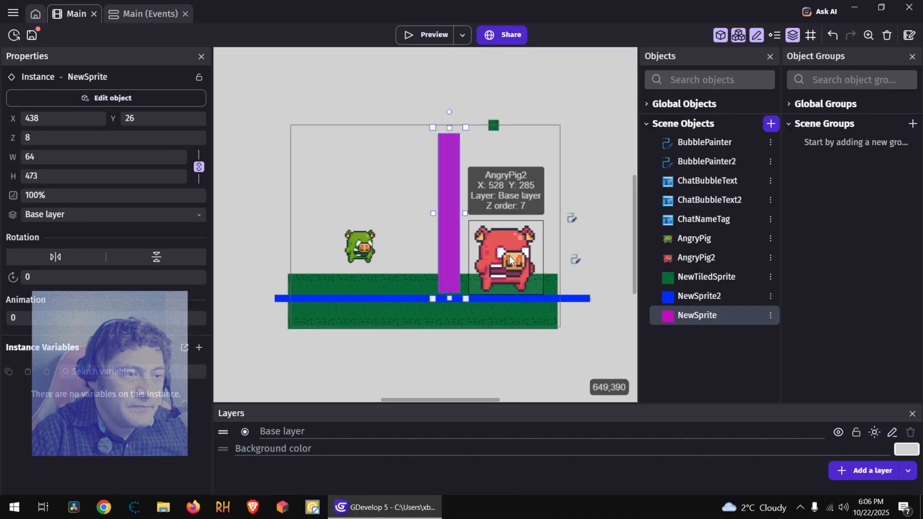
pyautogui.moveTo(506, 262); pyautogui.dragTo(492, 262)
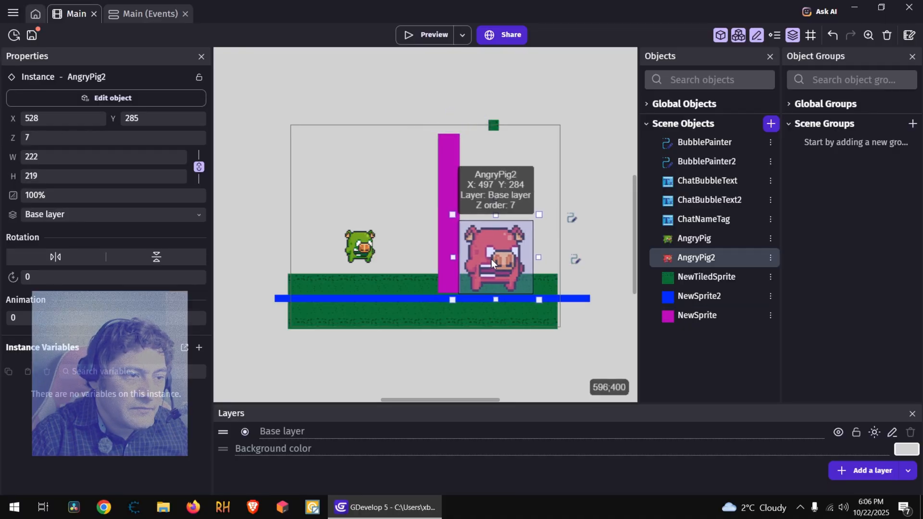
pyautogui.click(445, 34)
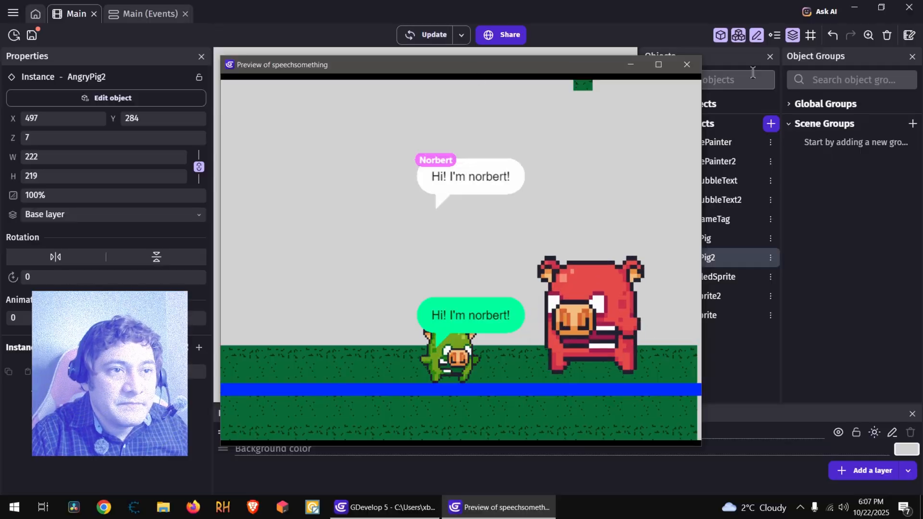
pyautogui.click(686, 65)
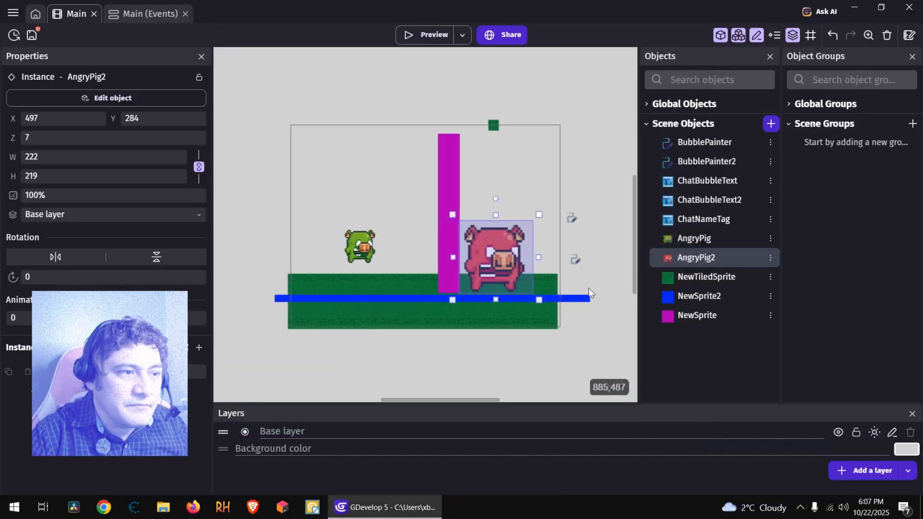
# Delete the scene event action that draws a chat bubble at point 359, 445 with ChatBubbleText2 and BubblePainter2
pyautogui.click(349, 150)
pyautogui.click(155, 13)
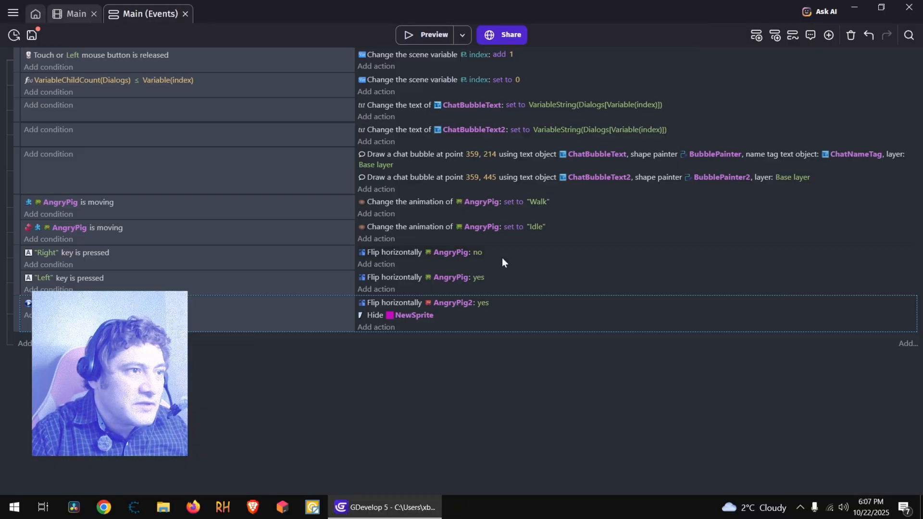
pyautogui.click(442, 176)
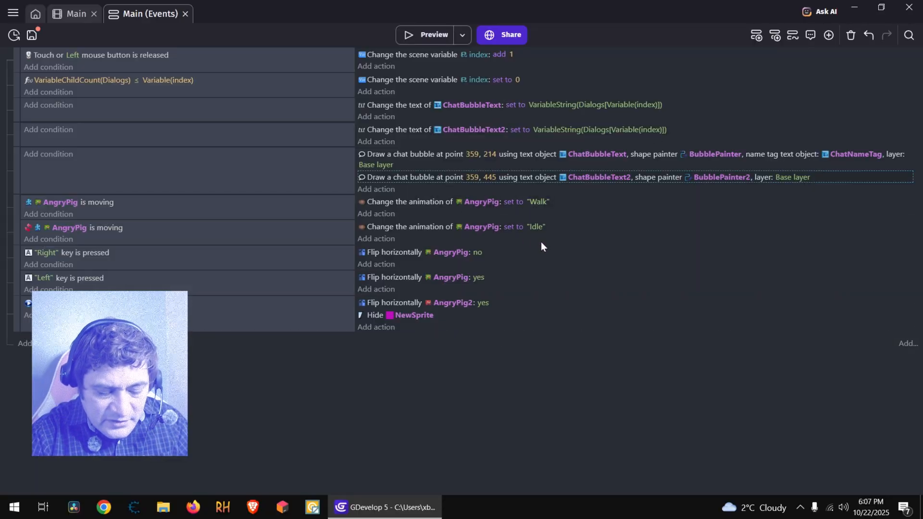
# Set the X position of BubblePainter's draw chat bubble action to the expression AngryPig.X()
pyautogui.doubleClick(426, 157)
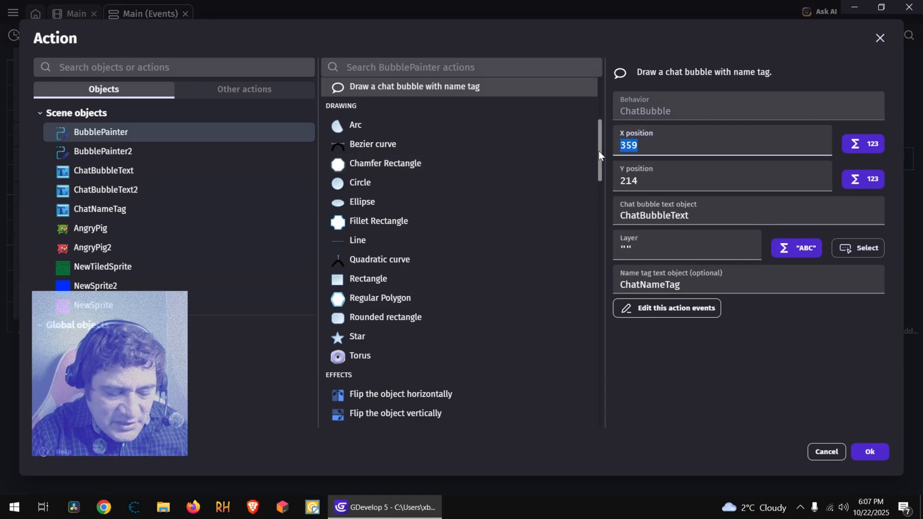
pyautogui.press('BackSpace')
pyautogui.click(865, 142)
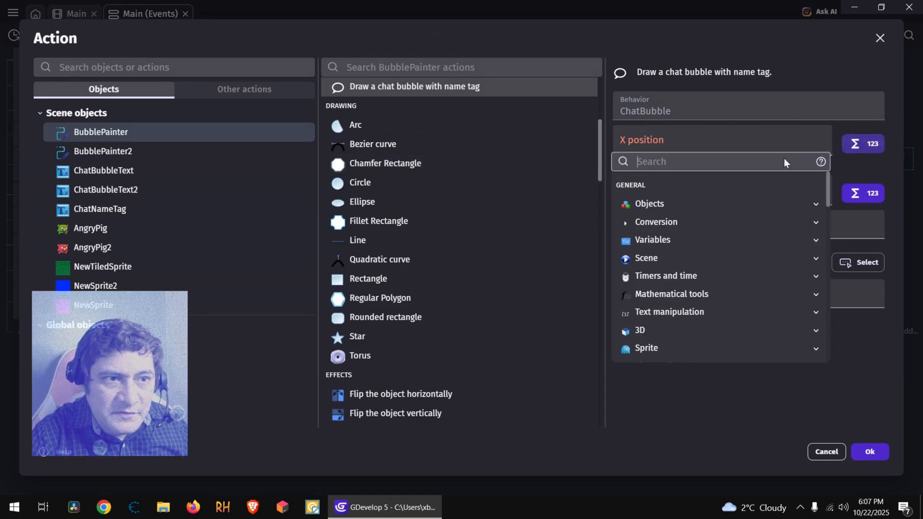
pyautogui.click(665, 209)
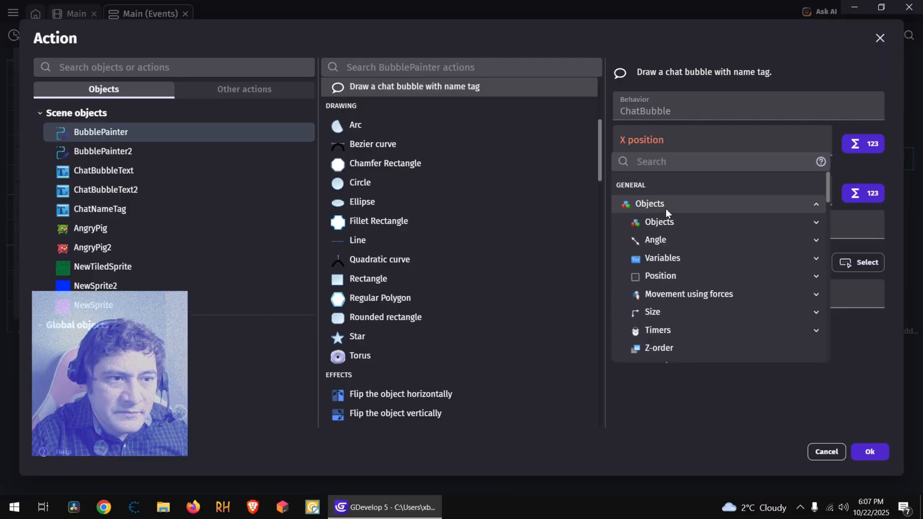
pyautogui.click(674, 274)
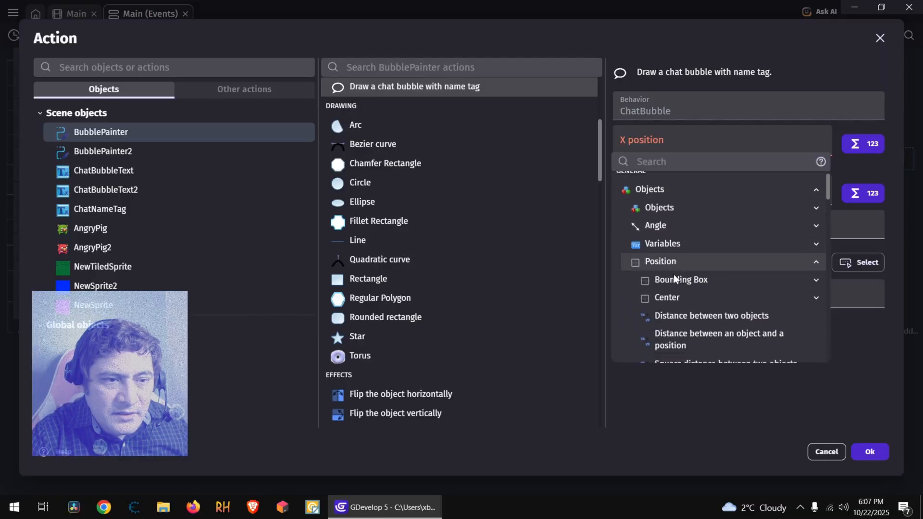
pyautogui.scroll(-1, 691, 261)
pyautogui.scroll(-3, 692, 260)
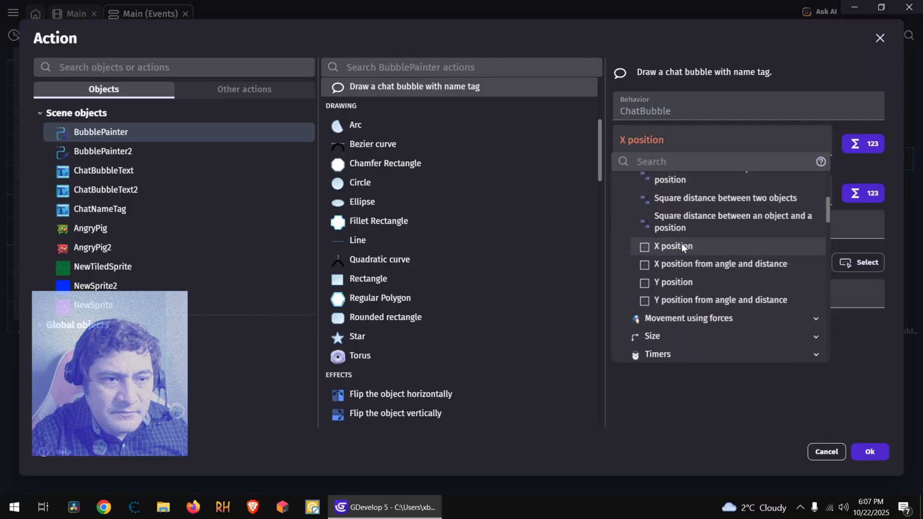
pyautogui.click(682, 244)
pyautogui.click(284, 179)
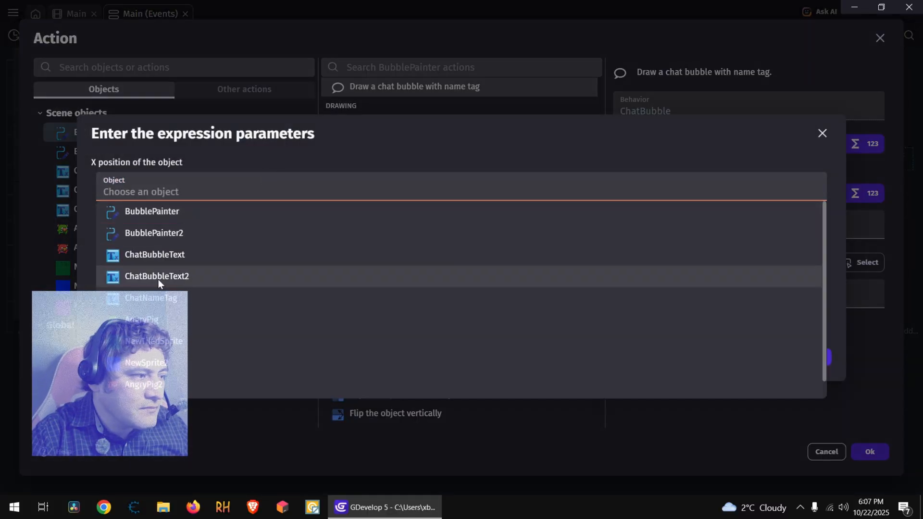
pyautogui.scroll(-1, 162, 288)
pyautogui.click(166, 302)
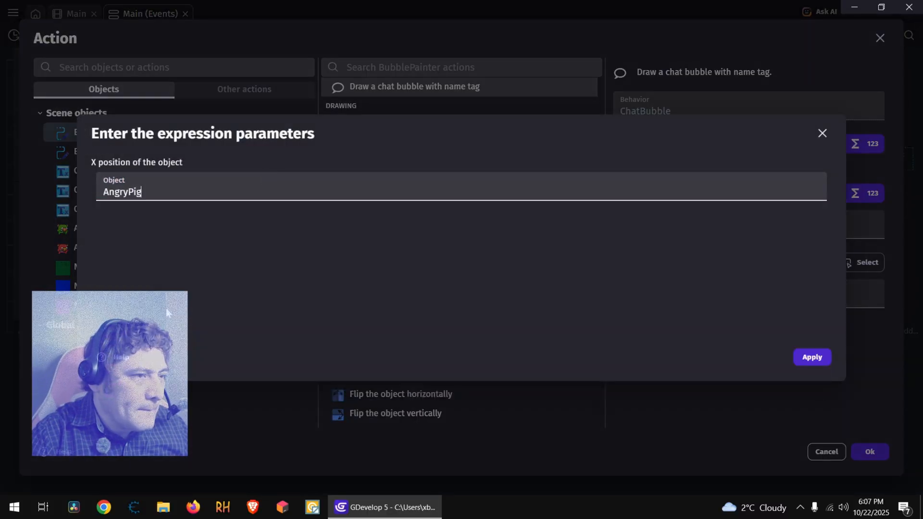
pyautogui.click(810, 356)
# Set the same chat bubble action's Y position to the expression AngryPig.Y() and save the action
pyautogui.press('Tab')
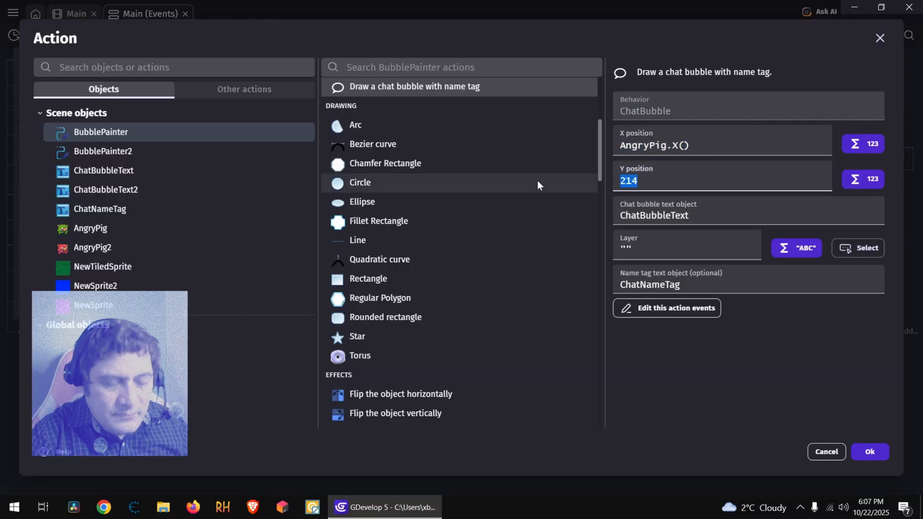
pyautogui.press('BackSpace')
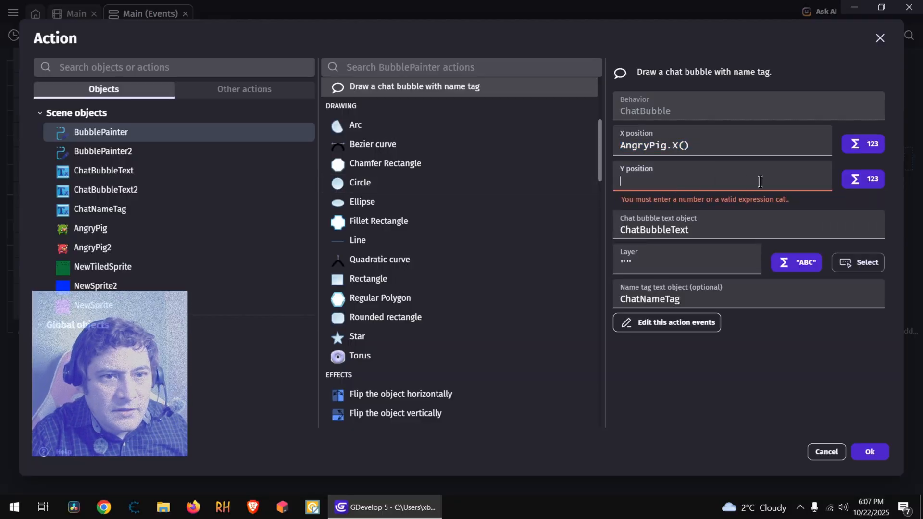
pyautogui.click(858, 181)
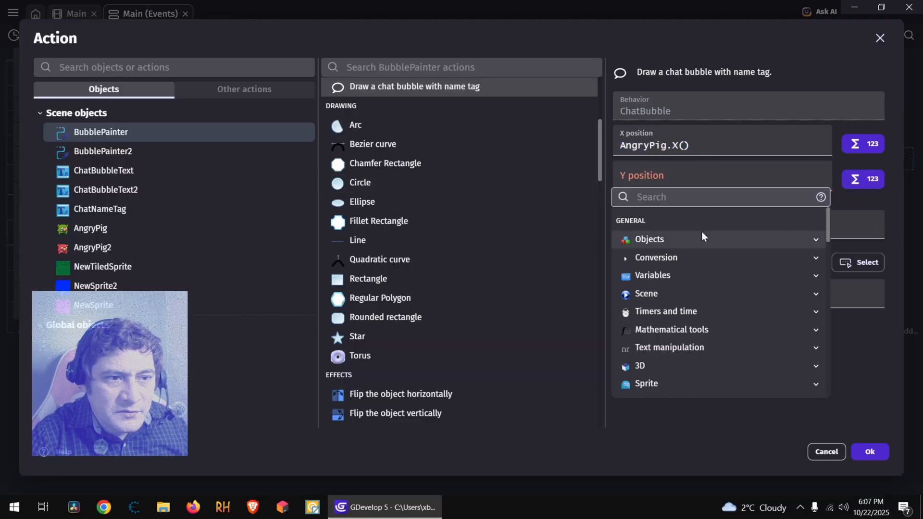
pyautogui.click(693, 243)
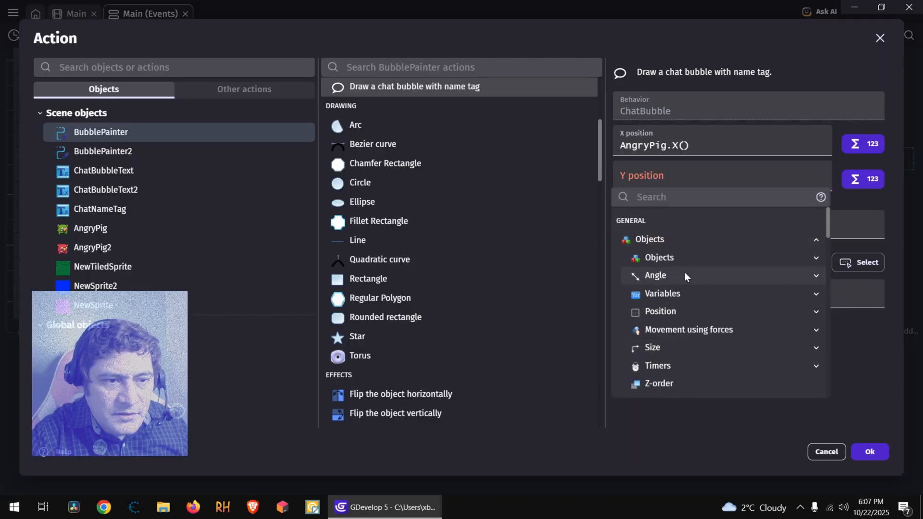
pyautogui.click(680, 310)
pyautogui.scroll(-3, 693, 301)
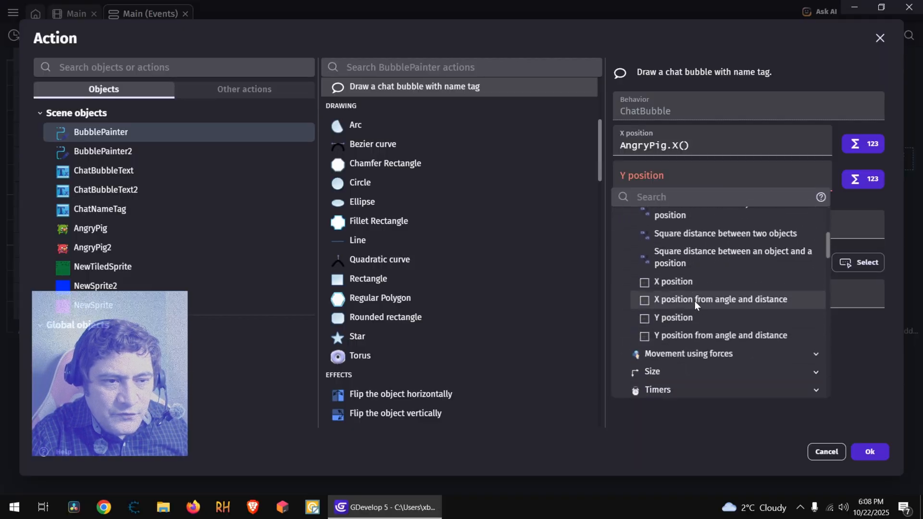
pyautogui.click(688, 318)
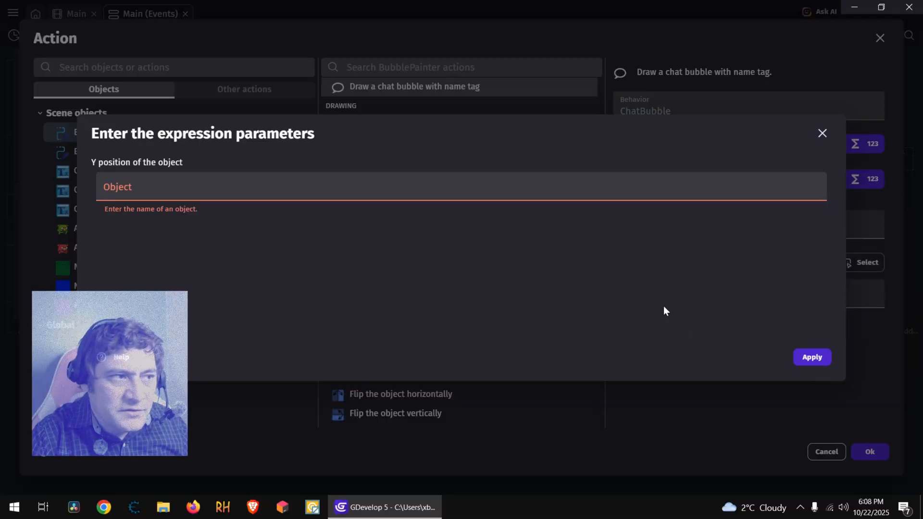
pyautogui.click(232, 201)
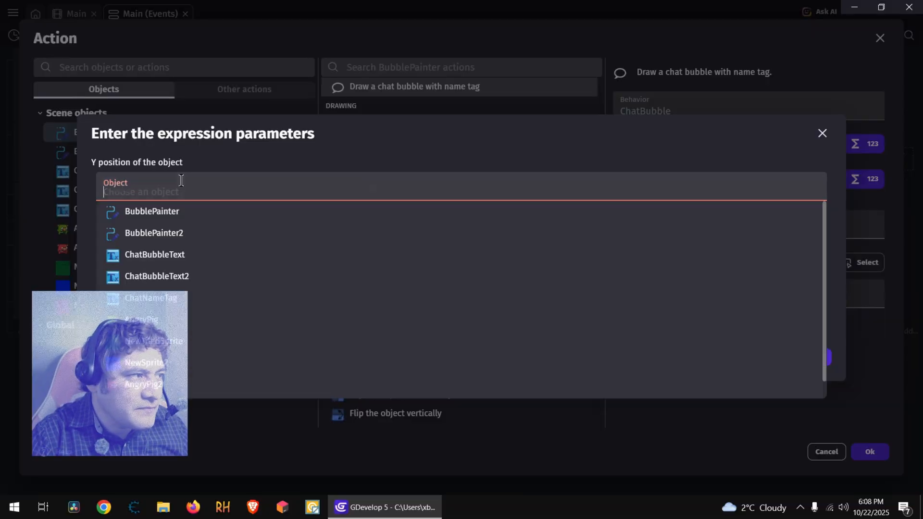
pyautogui.click(177, 320)
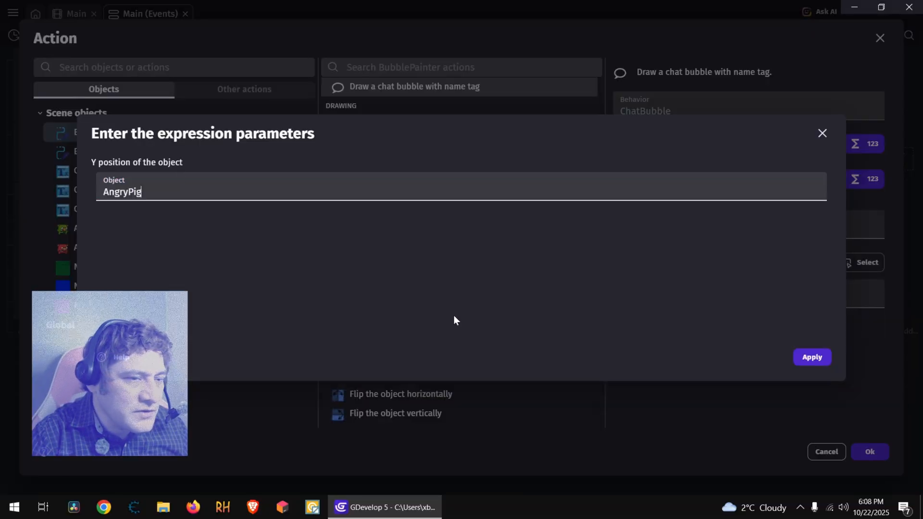
pyautogui.click(811, 357)
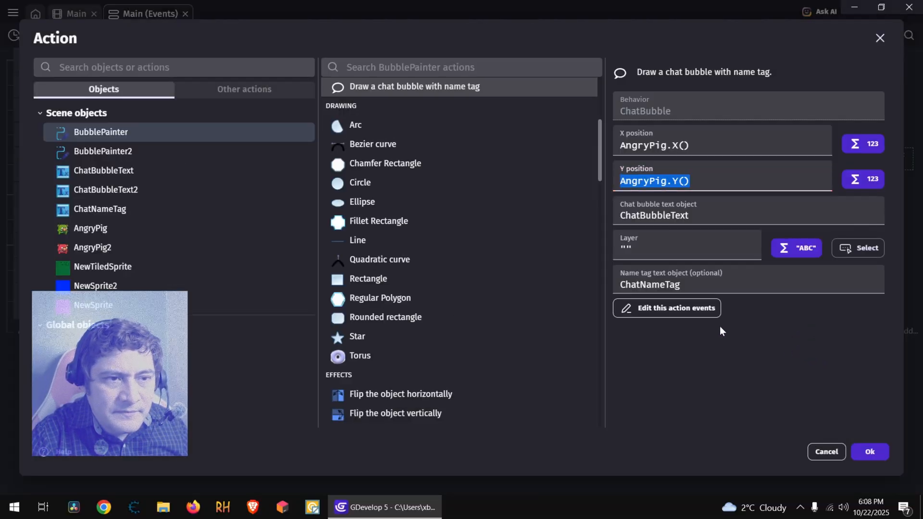
pyautogui.click(872, 451)
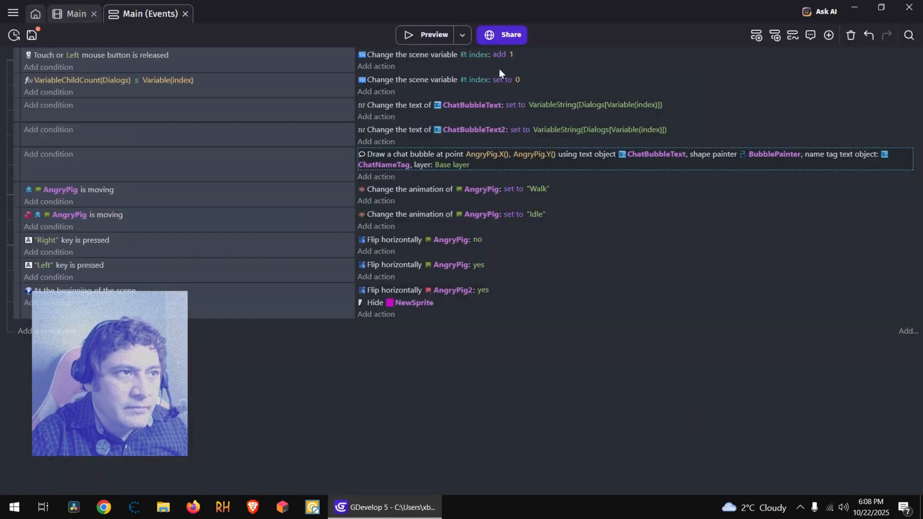
# Preview the game and move and jump the green pig to test that its chat bubble follows, then close the preview
pyautogui.click(427, 36)
pyautogui.press('Right')
pyautogui.press('Down')
pyautogui.press('Up')
pyautogui.press('Down')
pyautogui.press('Left')
pyautogui.press('Up')
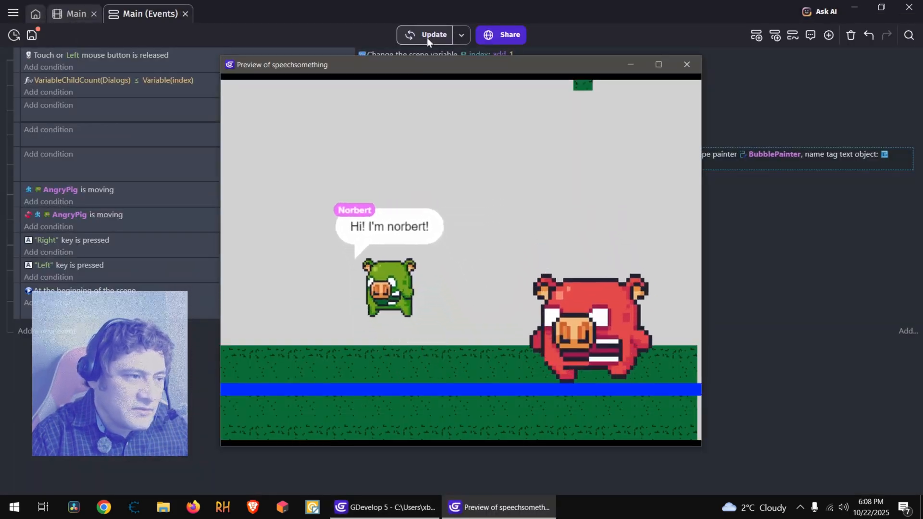
pyautogui.press('Down')
pyautogui.press('Right')
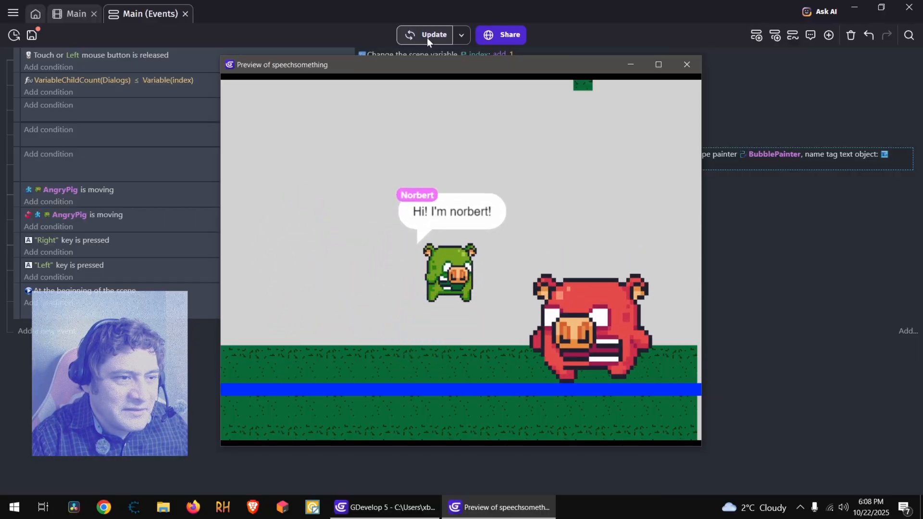
pyautogui.press('Up')
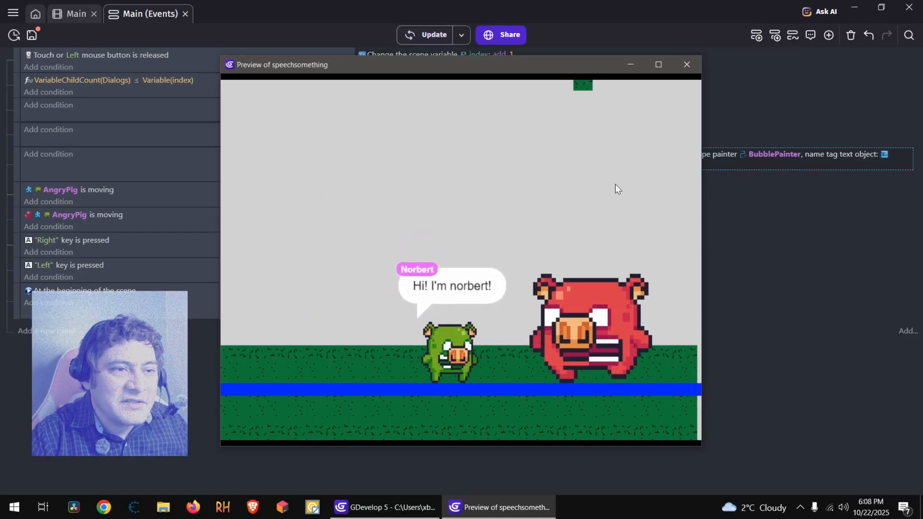
pyautogui.click(686, 65)
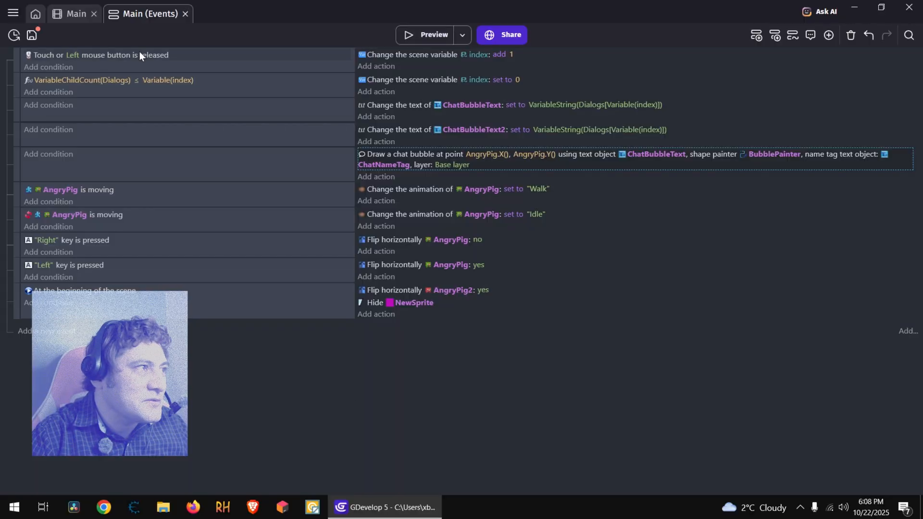
# Add a number scene variable named ShowTextr to the Main scene variables
pyautogui.click(69, 14)
pyautogui.rightClick(383, 189)
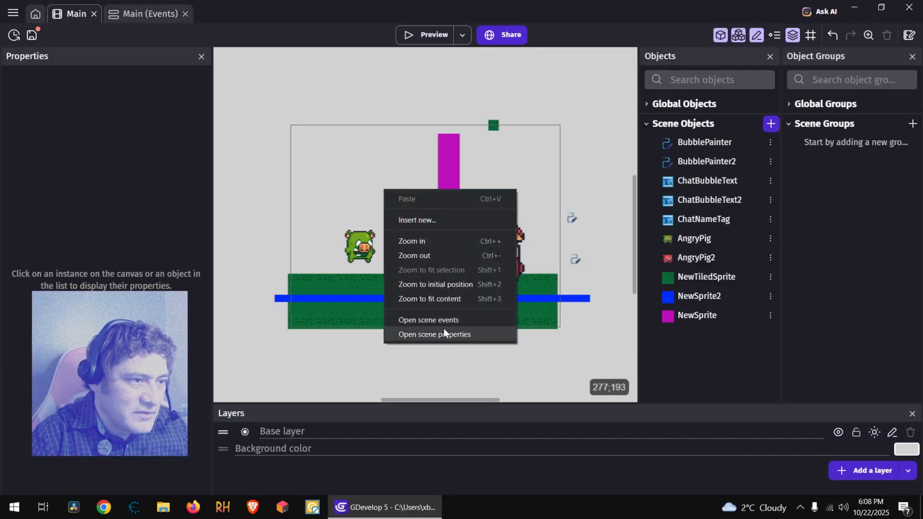
pyautogui.click(449, 333)
pyautogui.click(350, 329)
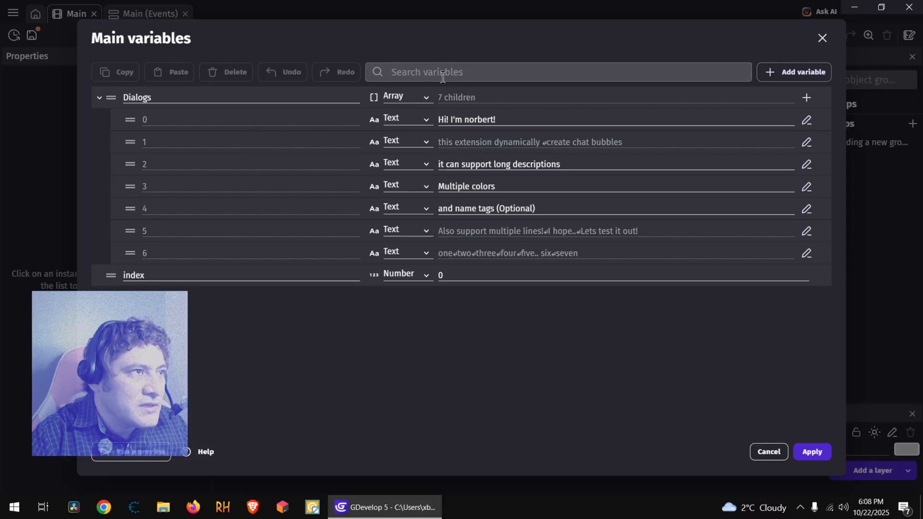
pyautogui.click(784, 72)
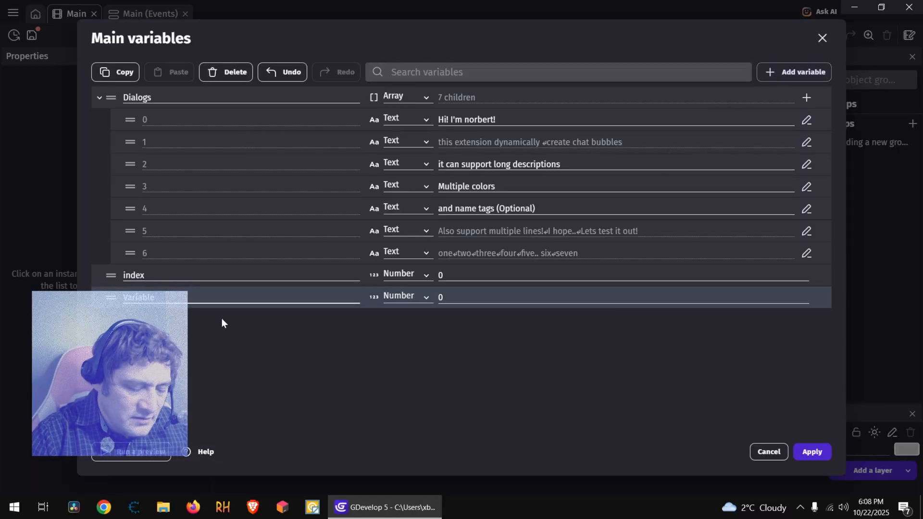
pyautogui.write('S')
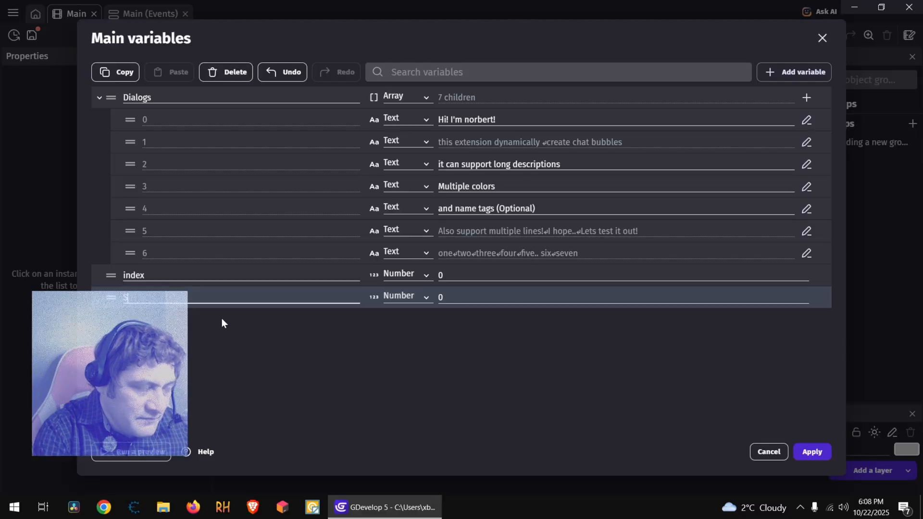
pyautogui.write('howText')
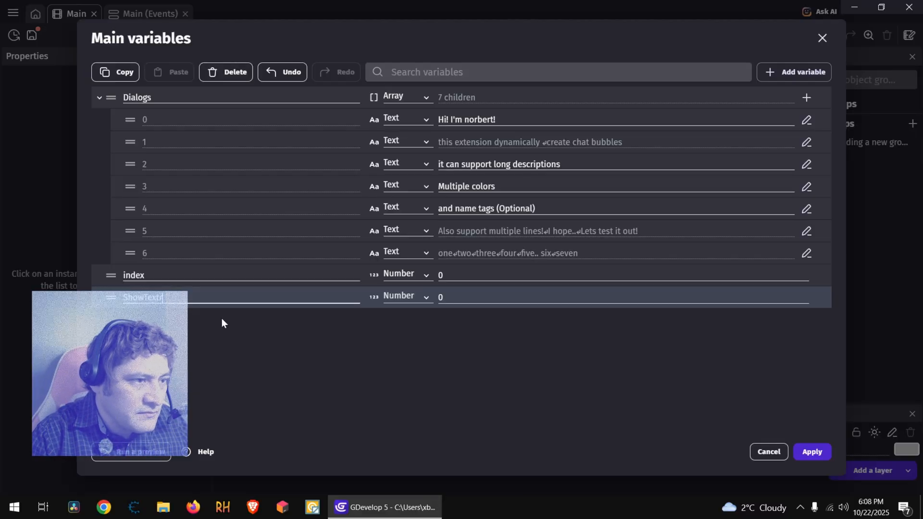
pyautogui.click(800, 452)
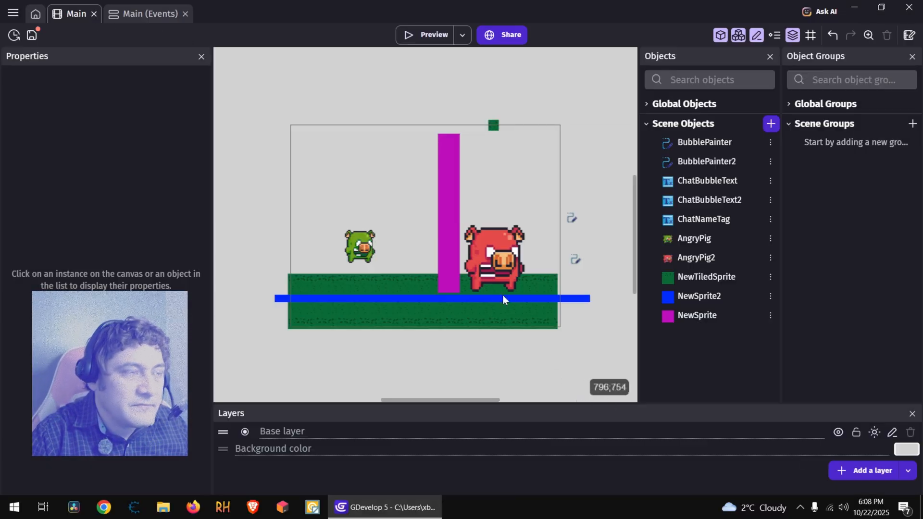
# Add a variable value condition testing ShowTextr with the equal to sign to the event that draws the chat bubble
pyautogui.click(149, 13)
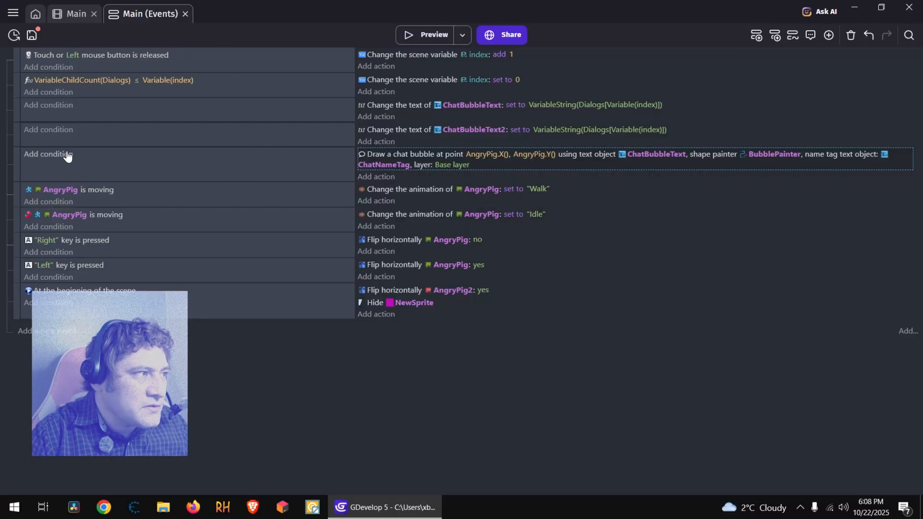
pyautogui.click(98, 160)
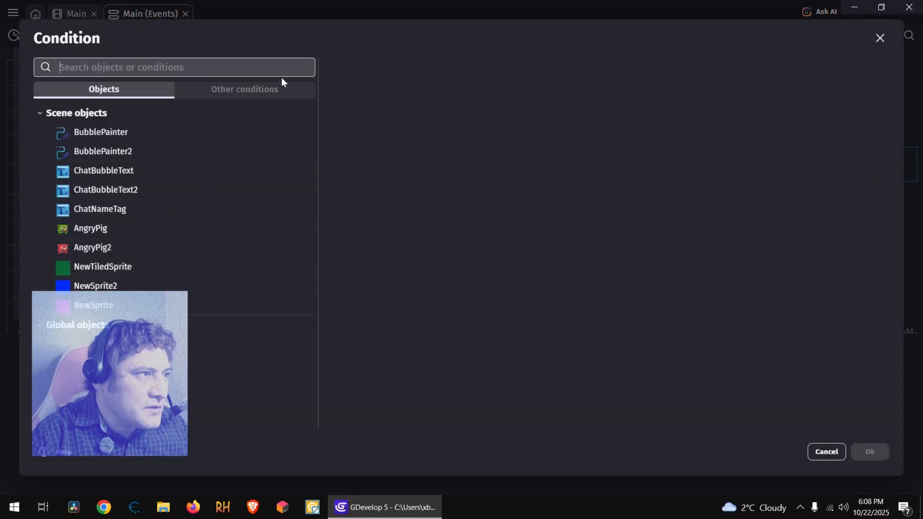
pyautogui.click(236, 90)
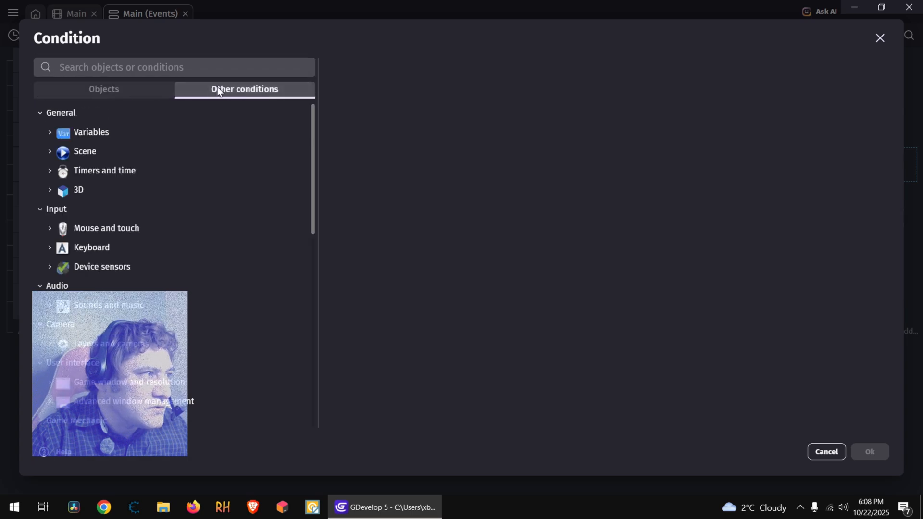
pyautogui.click(49, 133)
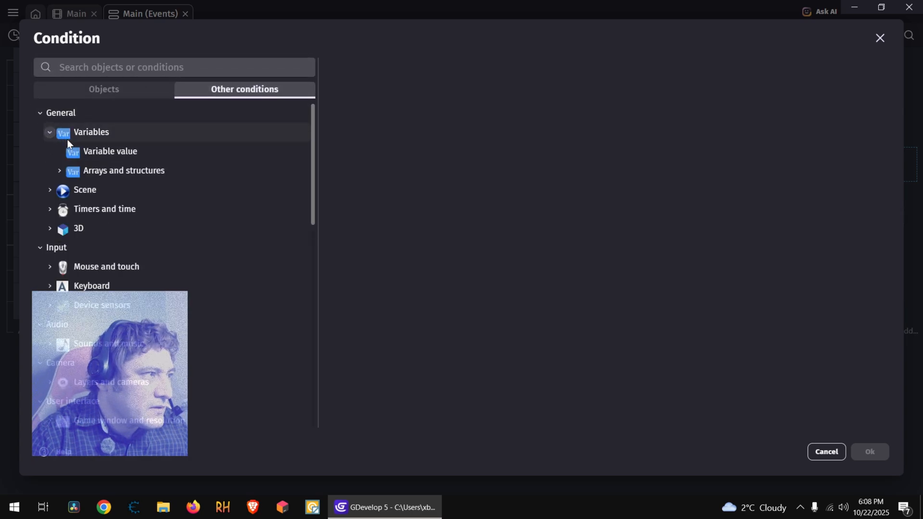
pyautogui.click(109, 151)
pyautogui.scroll(-2, 399, 181)
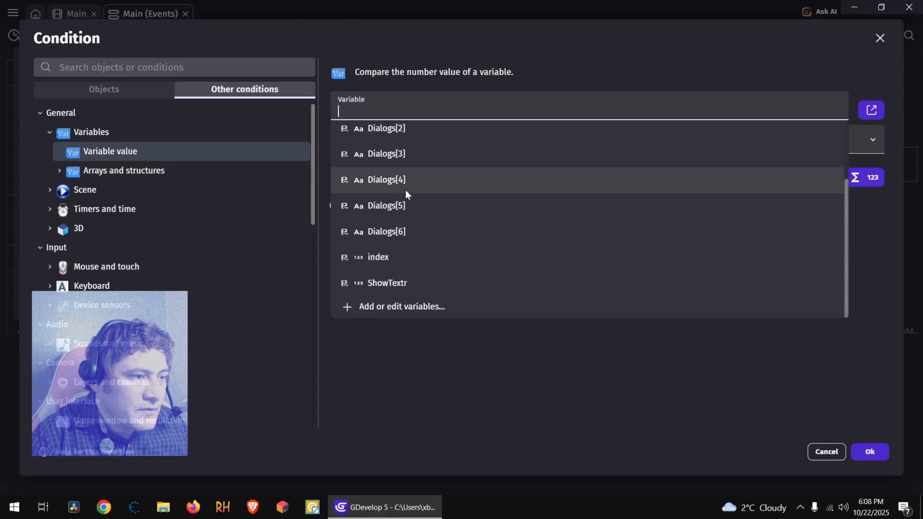
pyautogui.click(411, 284)
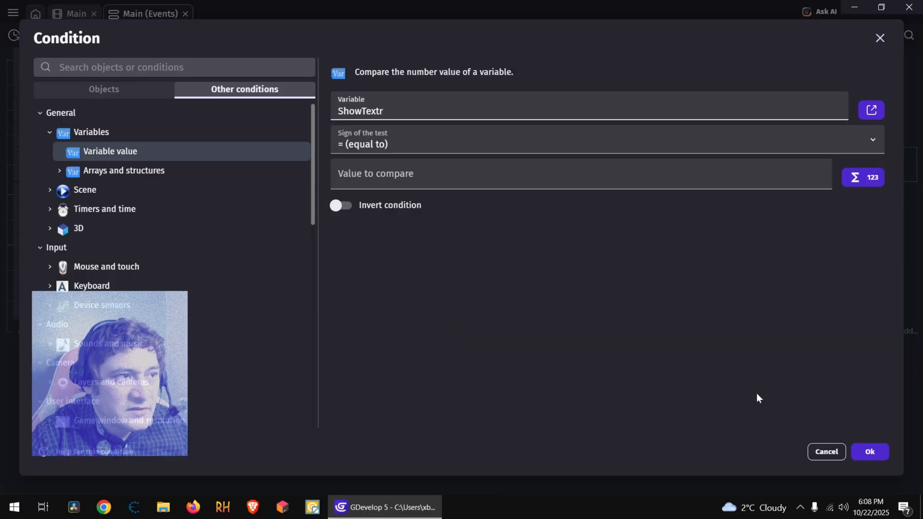
pyautogui.click(869, 453)
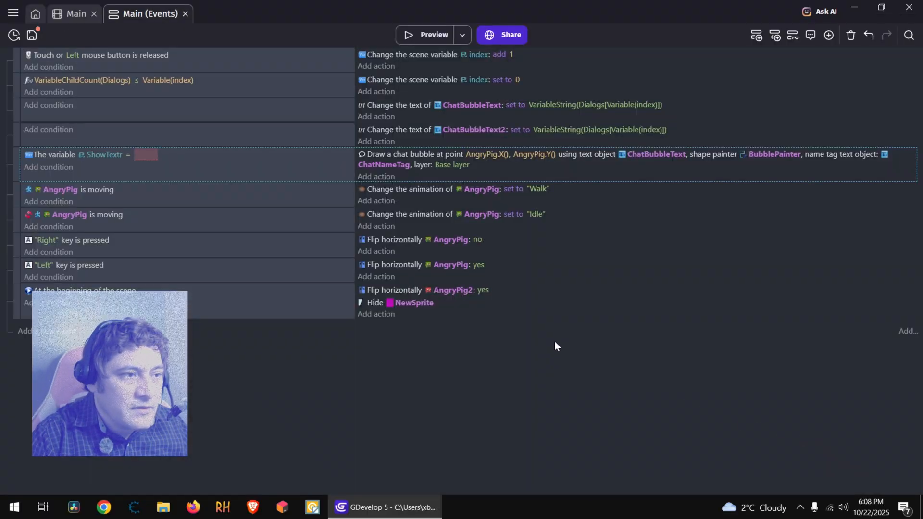
# Set the ShowTextr condition's compared value to 0, preview the game, and close the preview
pyautogui.click(149, 155)
pyautogui.write('0')
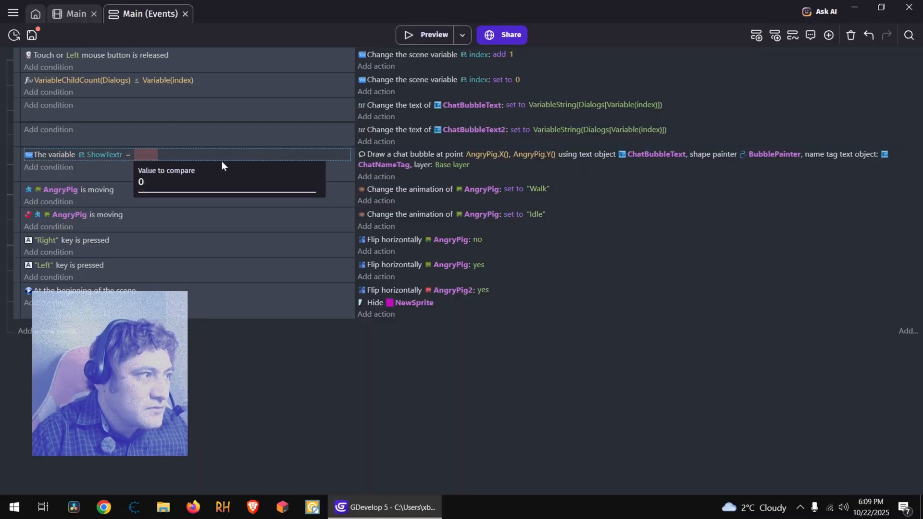
pyautogui.click(275, 380)
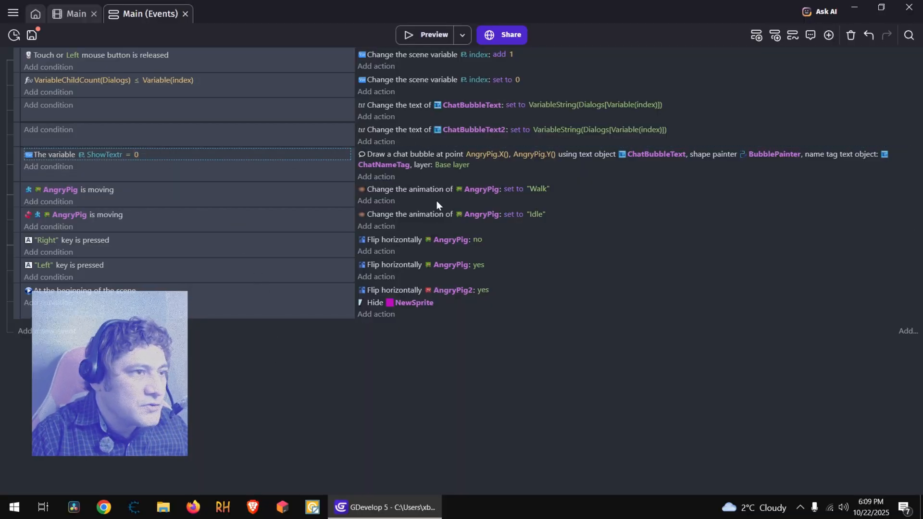
pyautogui.click(437, 35)
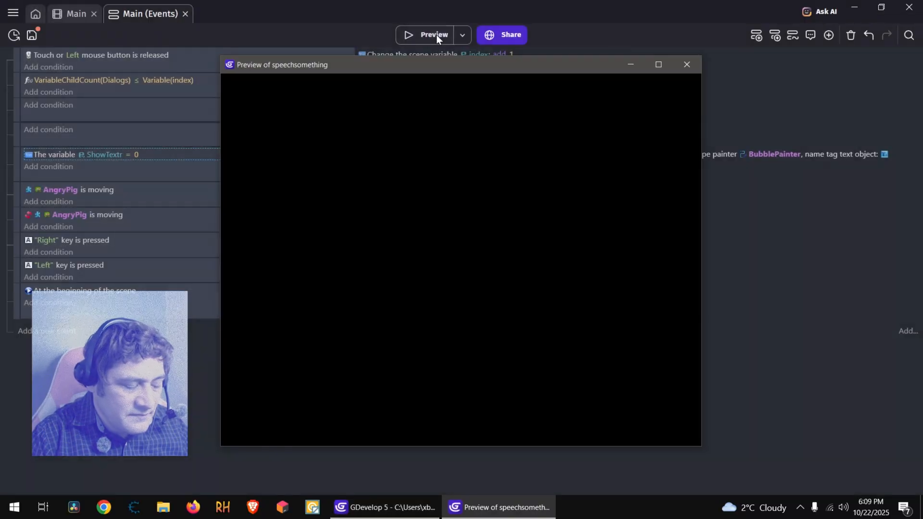
pyautogui.click(687, 65)
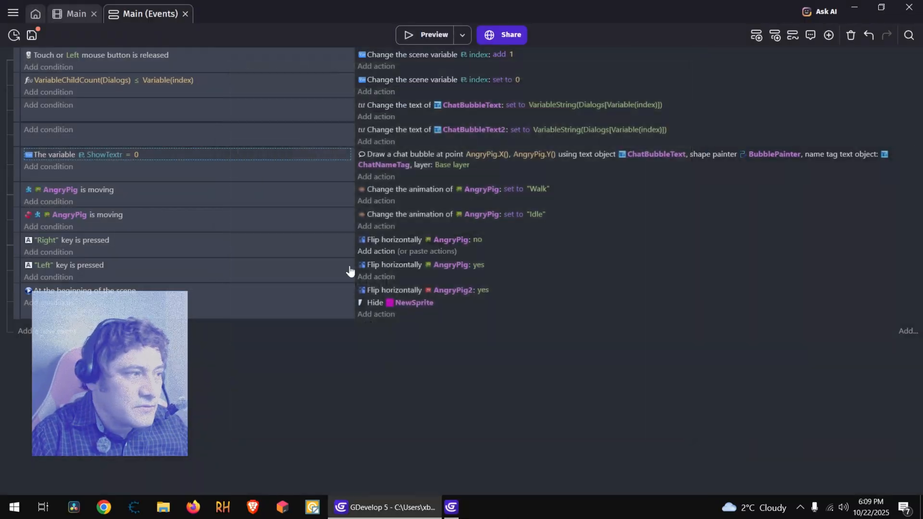
# Set the ShowTextr condition's compared value to 1, preview the game to check the chat bubble, and close the preview
pyautogui.click(135, 154)
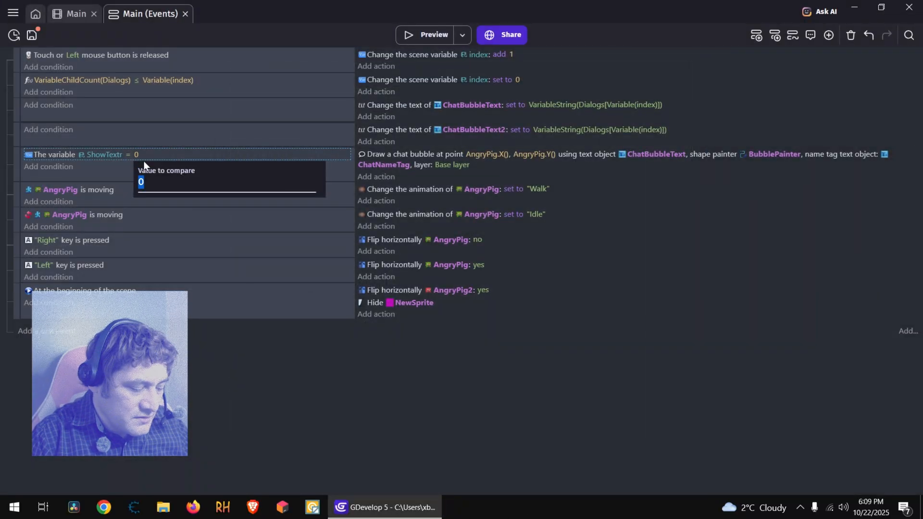
pyautogui.write('1')
pyautogui.click(198, 360)
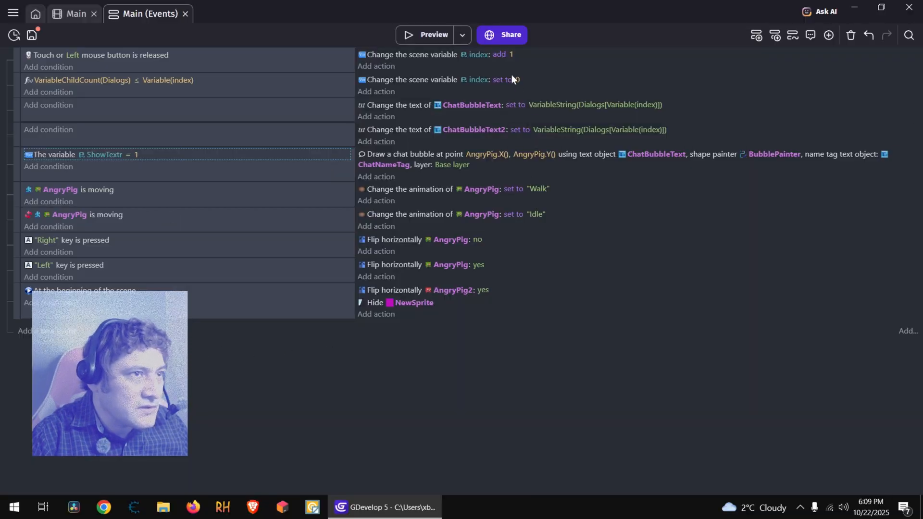
pyautogui.click(434, 35)
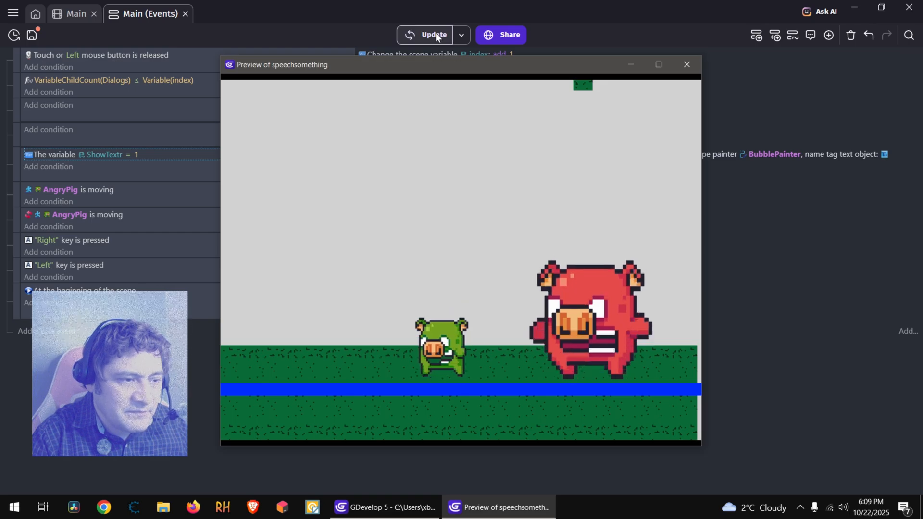
pyautogui.click(688, 63)
# Add a new event at the end of the event sheet with a Collision condition between AngryPig and NewSprite
pyautogui.click(46, 331)
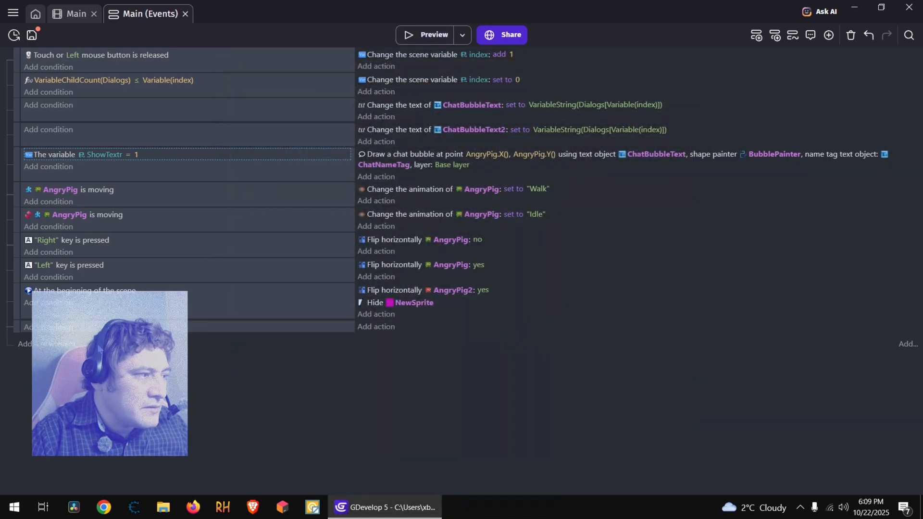
pyautogui.click(57, 330)
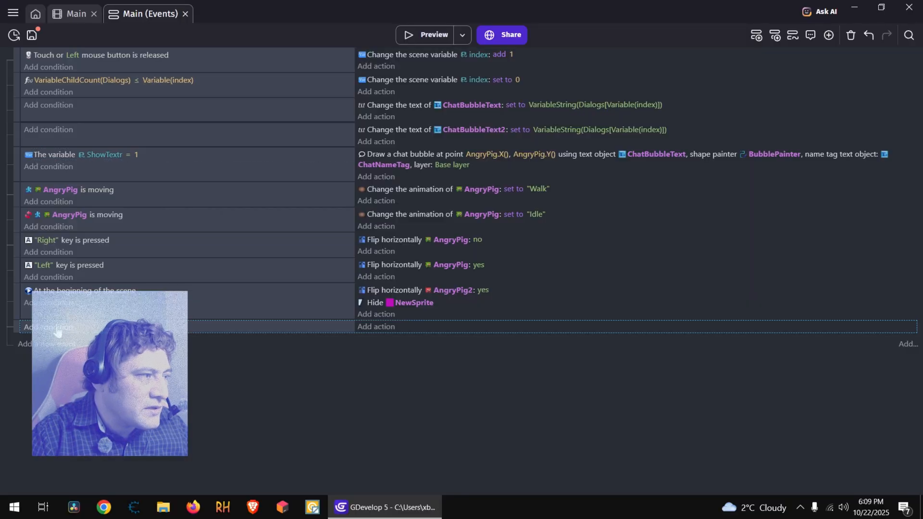
pyautogui.click(56, 331)
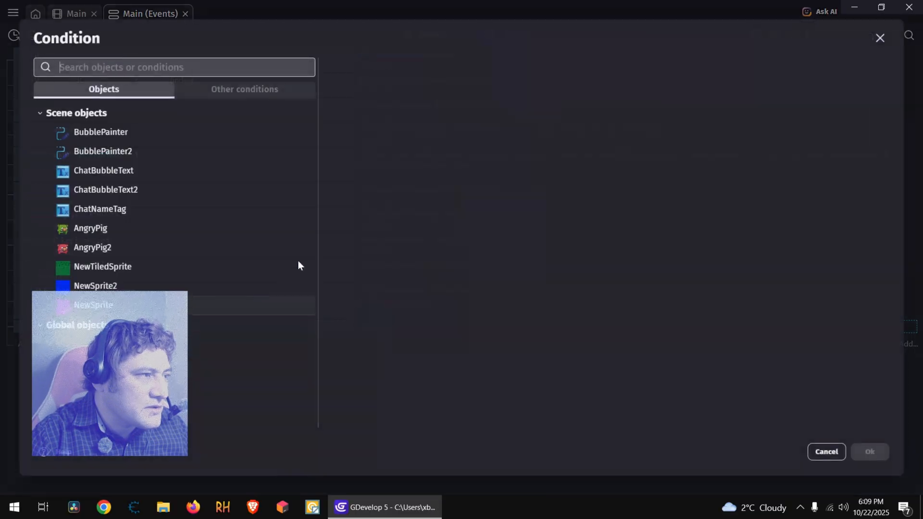
pyautogui.click(106, 236)
pyautogui.scroll(-5, 444, 285)
pyautogui.scroll(-5, 442, 289)
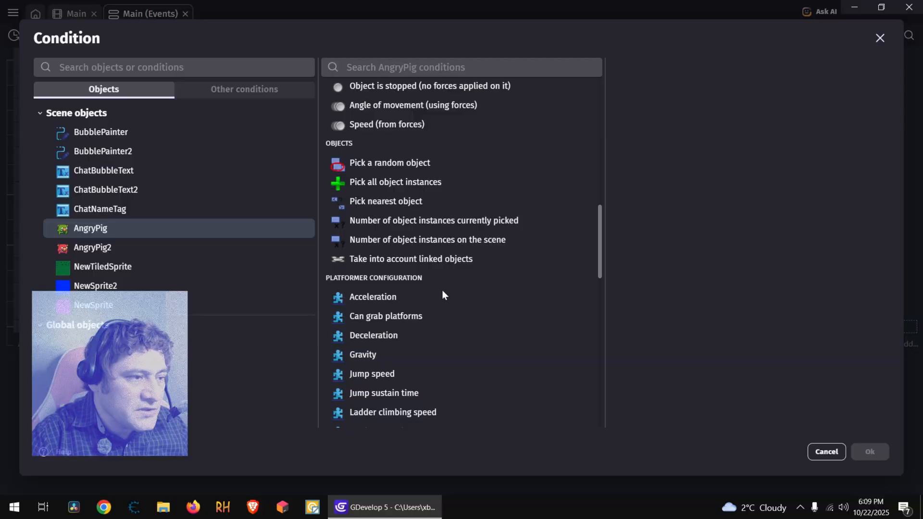
pyautogui.scroll(-12, 442, 290)
pyautogui.scroll(-2, 435, 314)
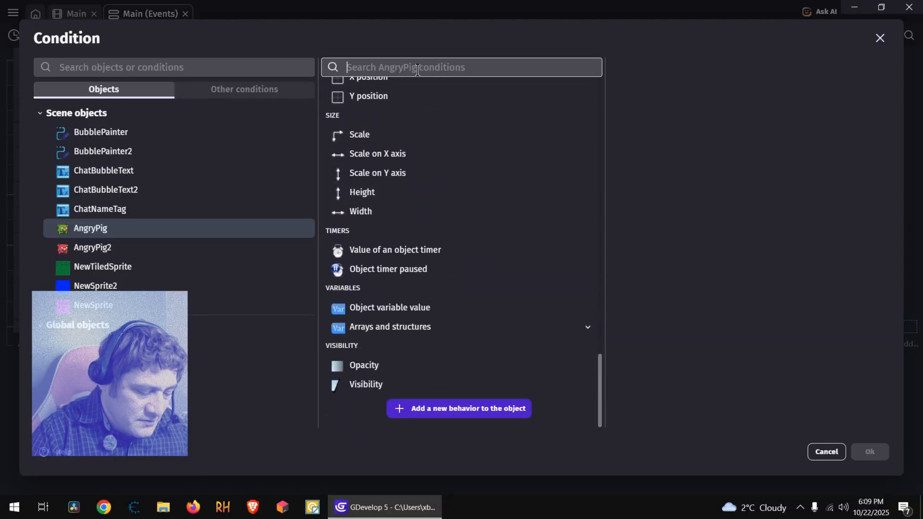
pyautogui.write('coll')
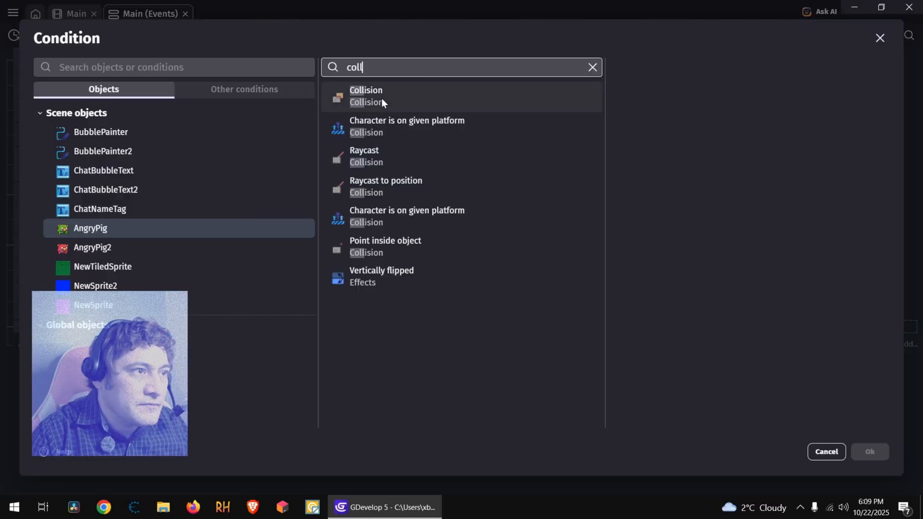
pyautogui.click(382, 98)
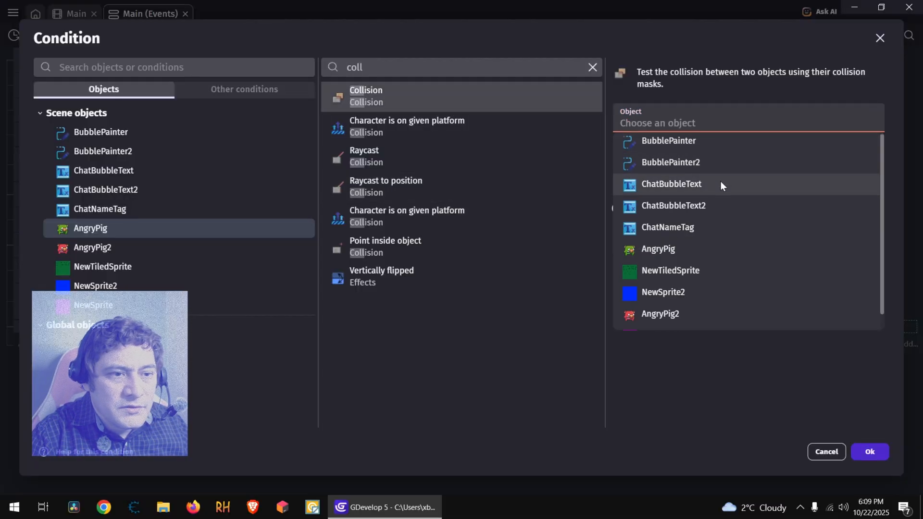
pyautogui.scroll(-1, 682, 249)
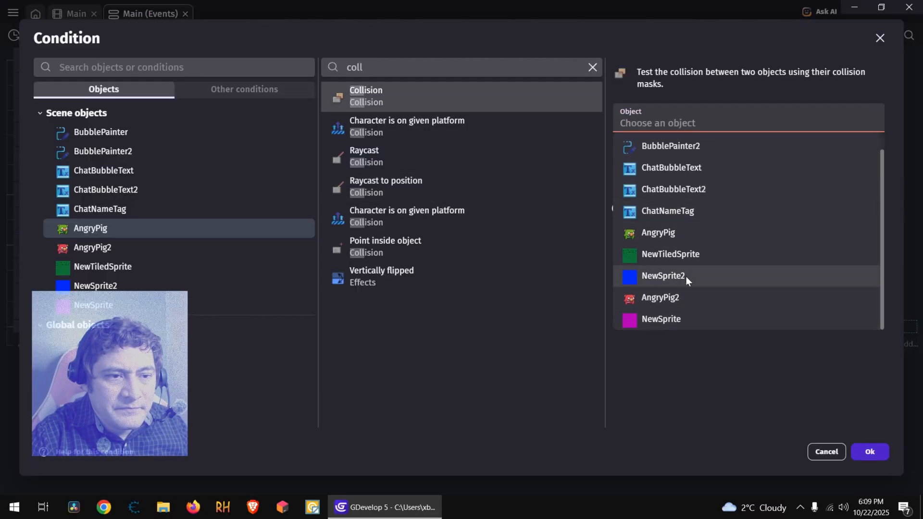
pyautogui.click(677, 320)
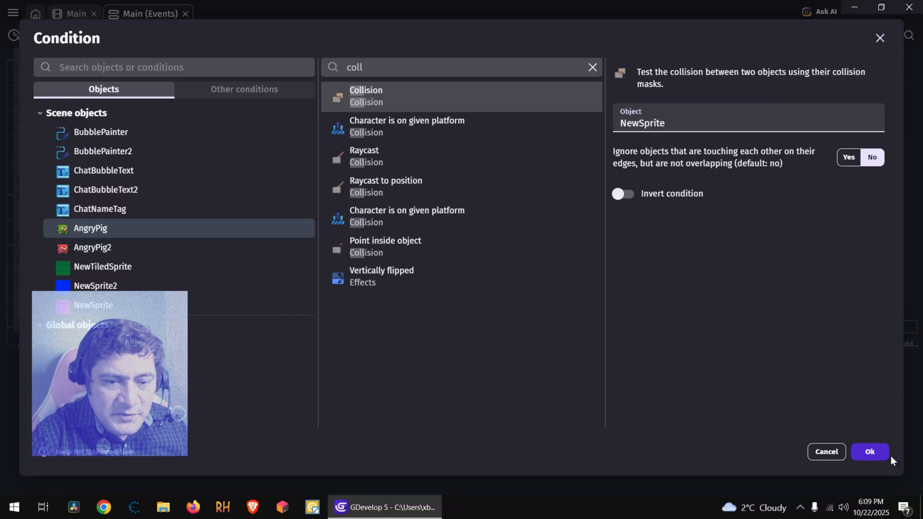
pyautogui.click(872, 452)
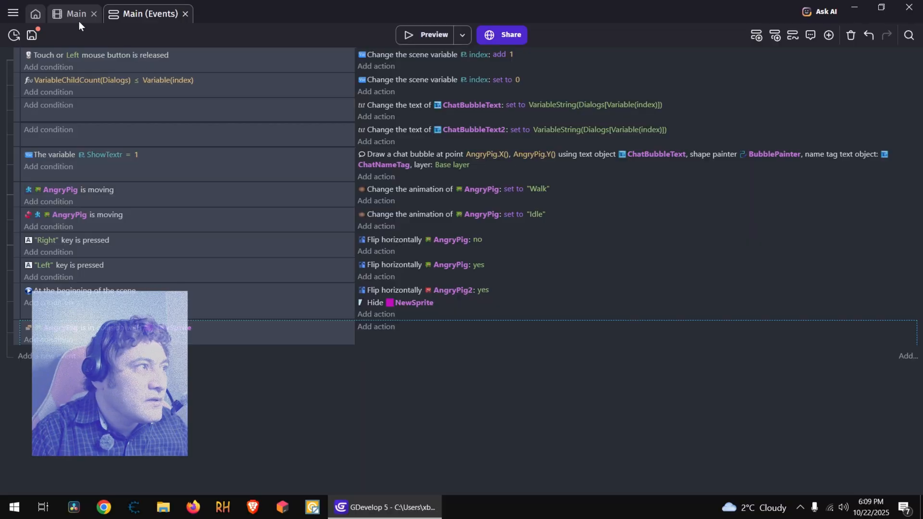
# Rename the magenta NewSprite object in the Main scene as invisible_Object
pyautogui.hotkey('ctrl', 'shift', 'Tab')
pyautogui.click(441, 200)
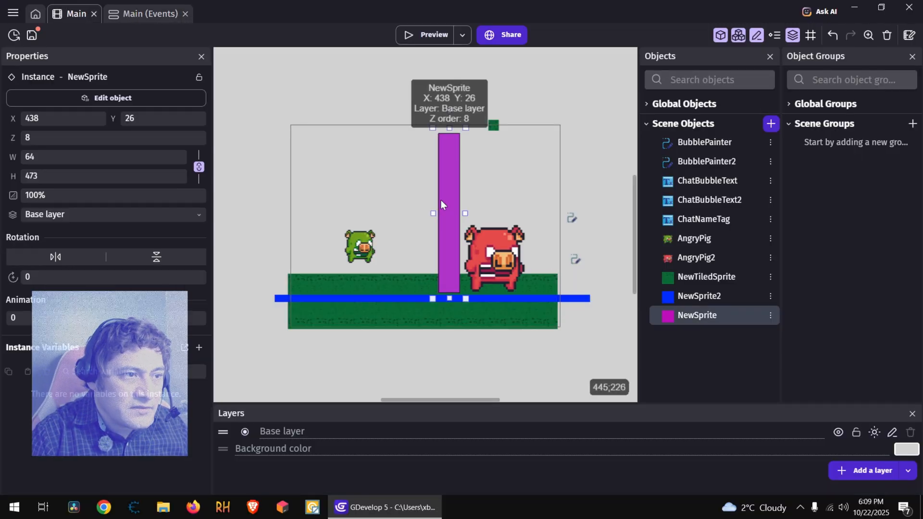
pyautogui.rightClick(689, 317)
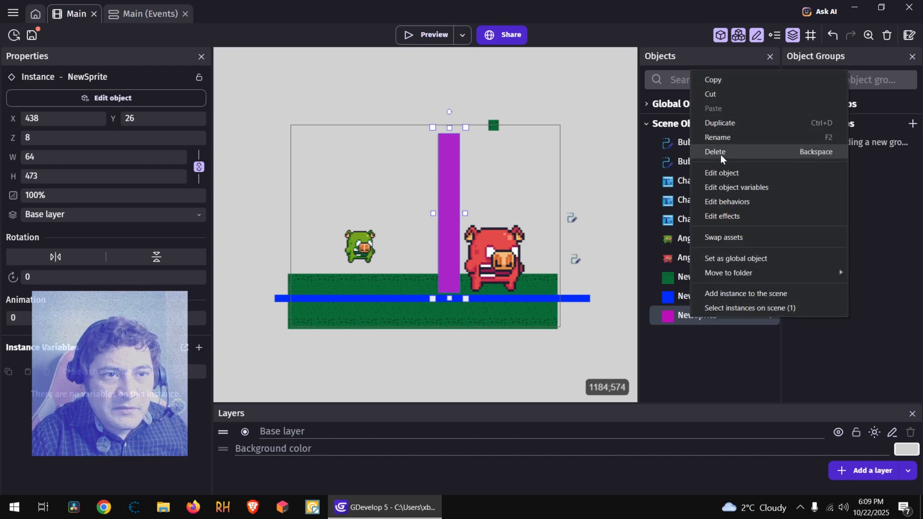
pyautogui.click(722, 140)
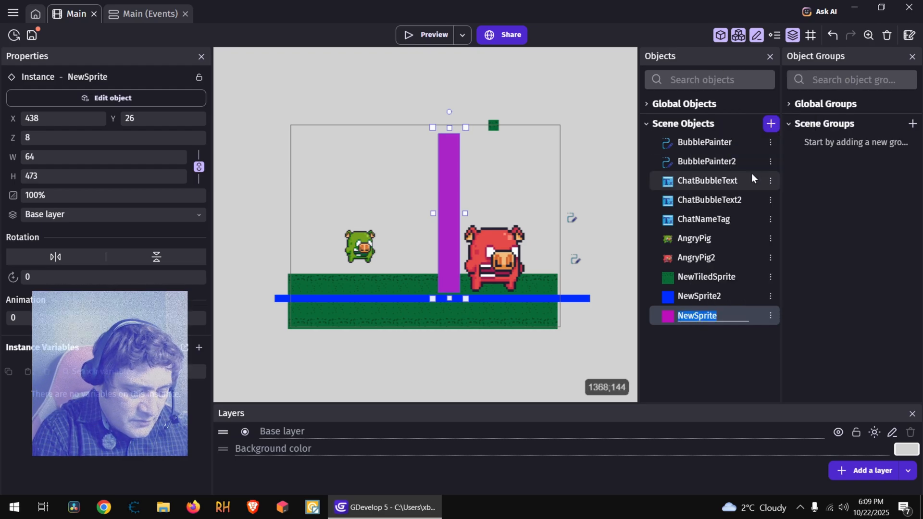
pyautogui.write('invisible')
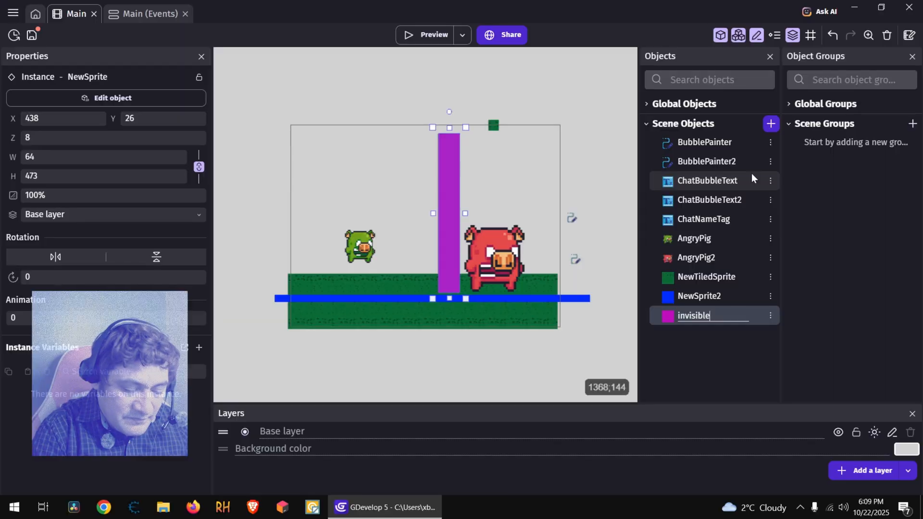
pyautogui.write('_Object')
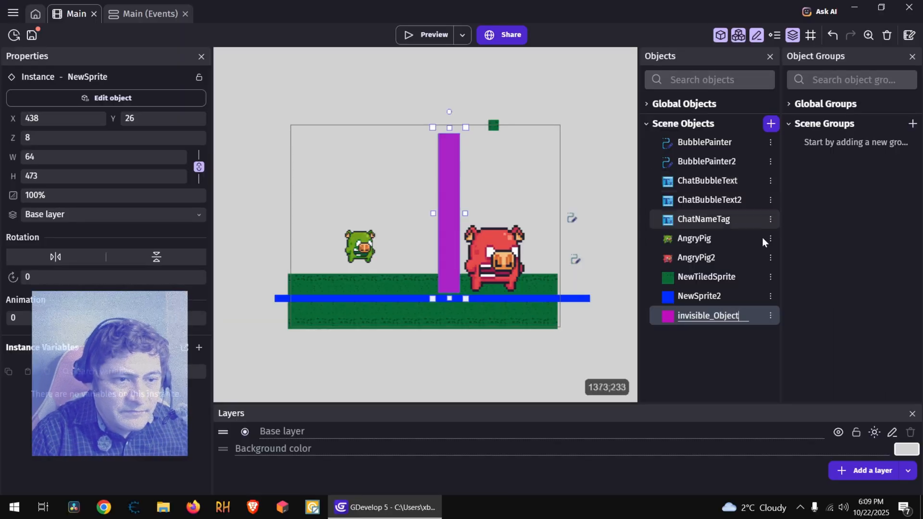
pyautogui.press('Return')
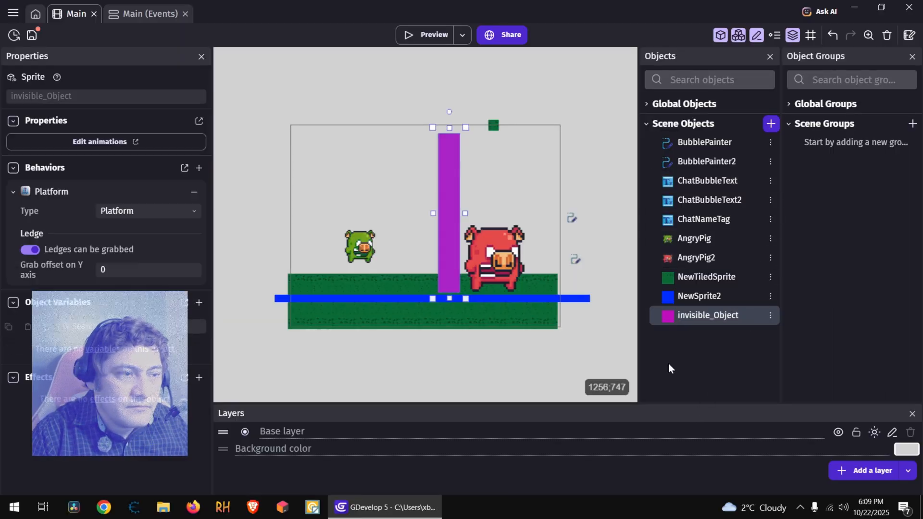
# Add an action to the AngryPig and invisible_Object collision event that sets the ShowTextr variable to 1
pyautogui.click(163, 14)
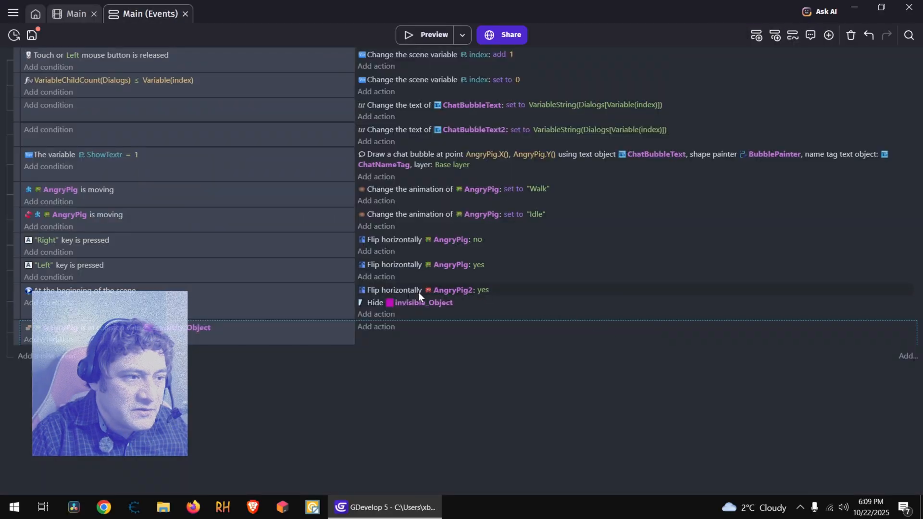
pyautogui.click(379, 333)
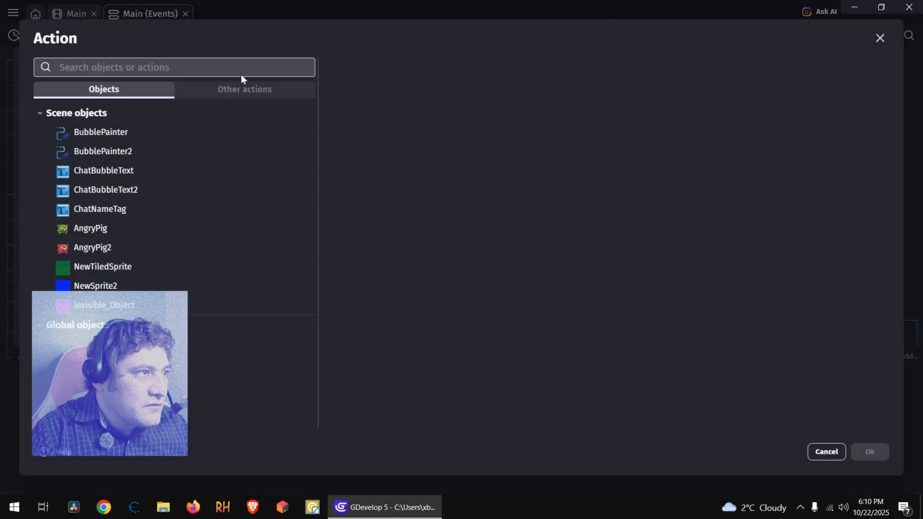
pyautogui.click(240, 90)
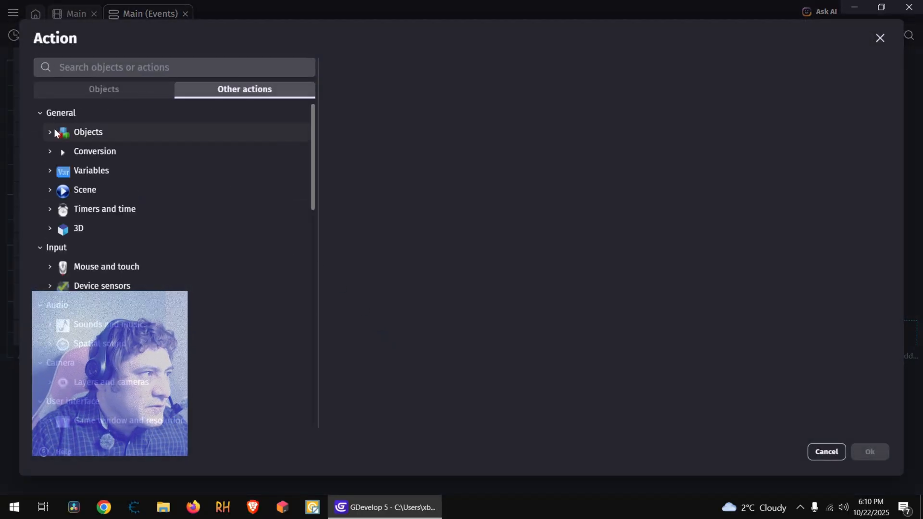
pyautogui.click(49, 171)
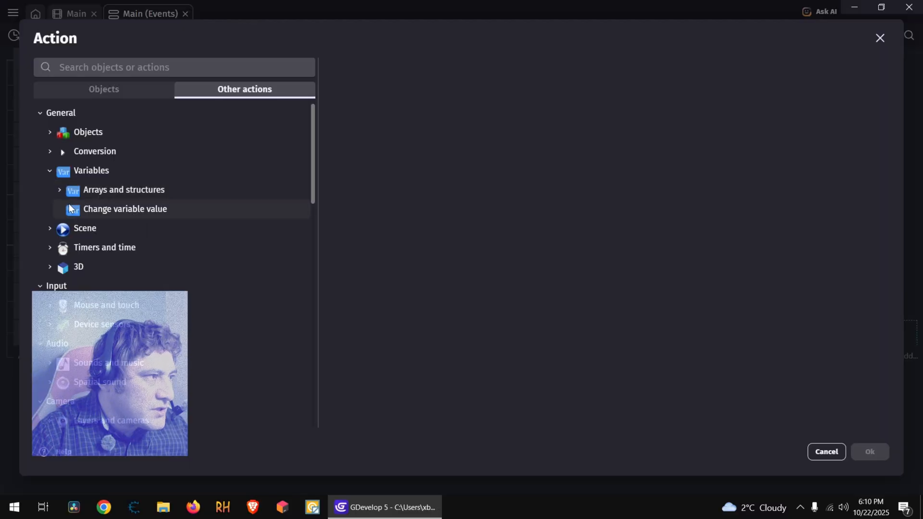
pyautogui.click(106, 212)
pyautogui.scroll(-2, 423, 193)
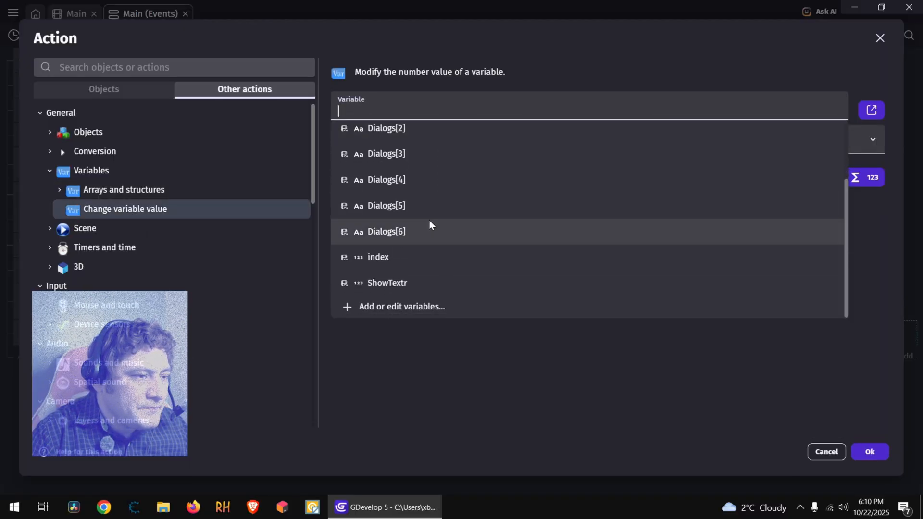
pyautogui.click(435, 286)
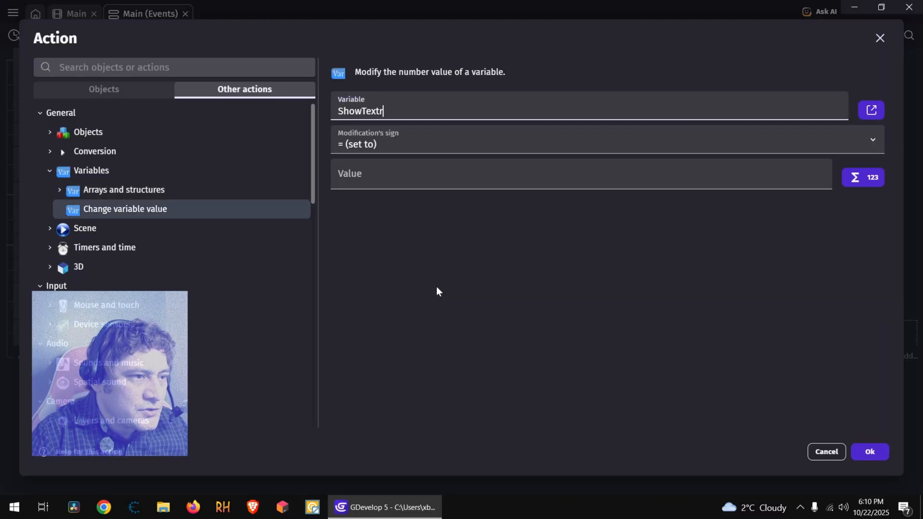
pyautogui.click(409, 183)
pyautogui.write('1')
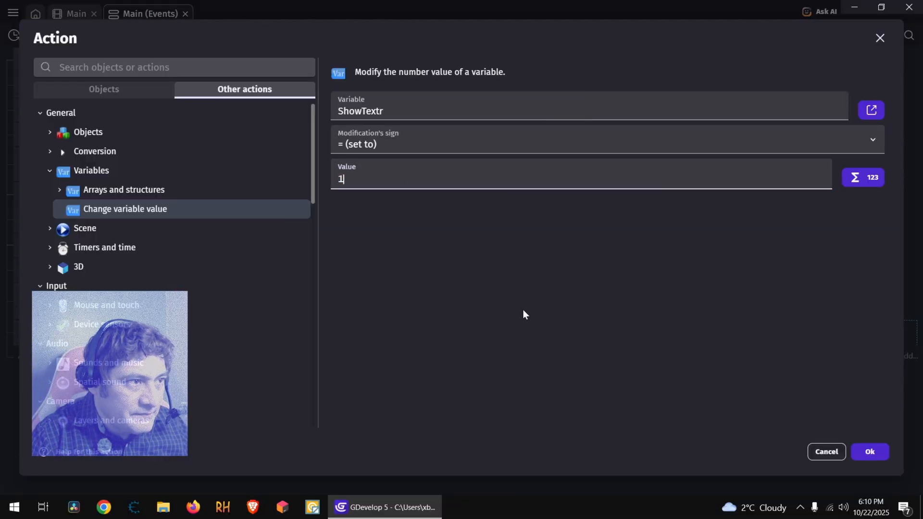
pyautogui.click(870, 452)
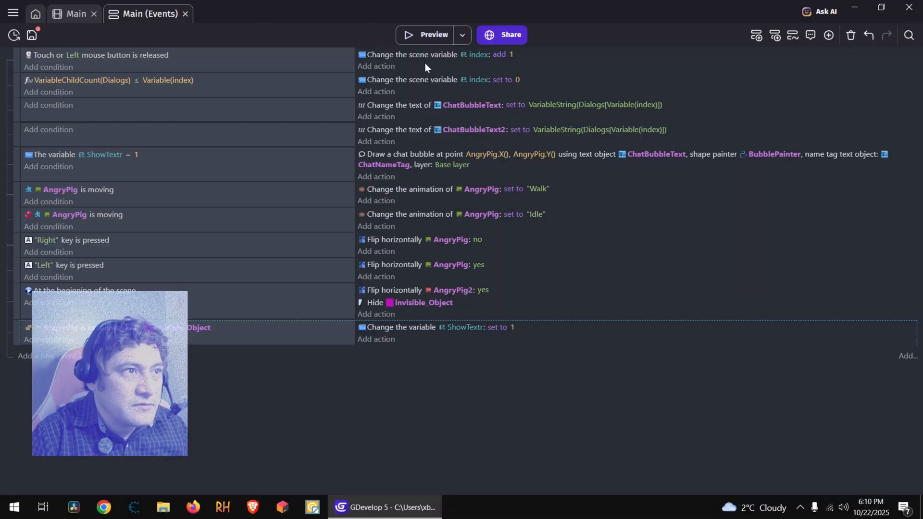
# Preview the game, advance through the green pig's chat bubble dialog lines, and close the preview
pyautogui.click(429, 38)
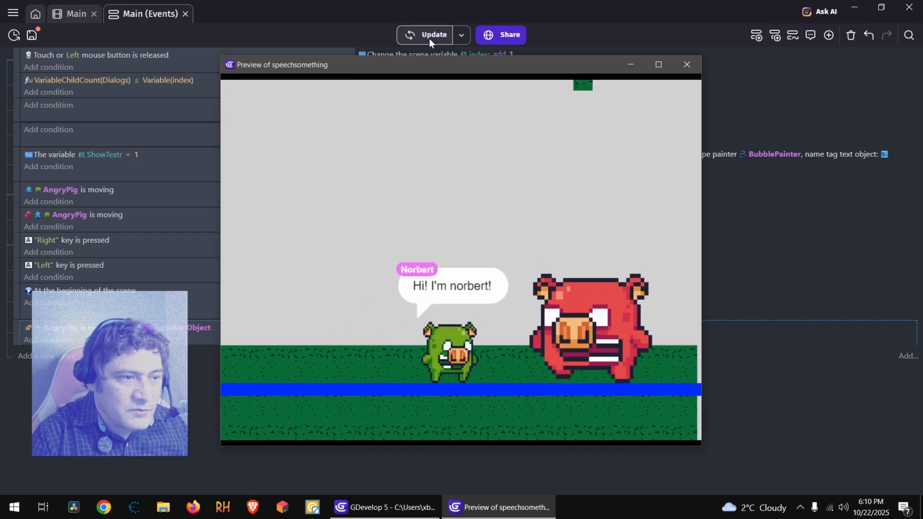
pyautogui.click(450, 298)
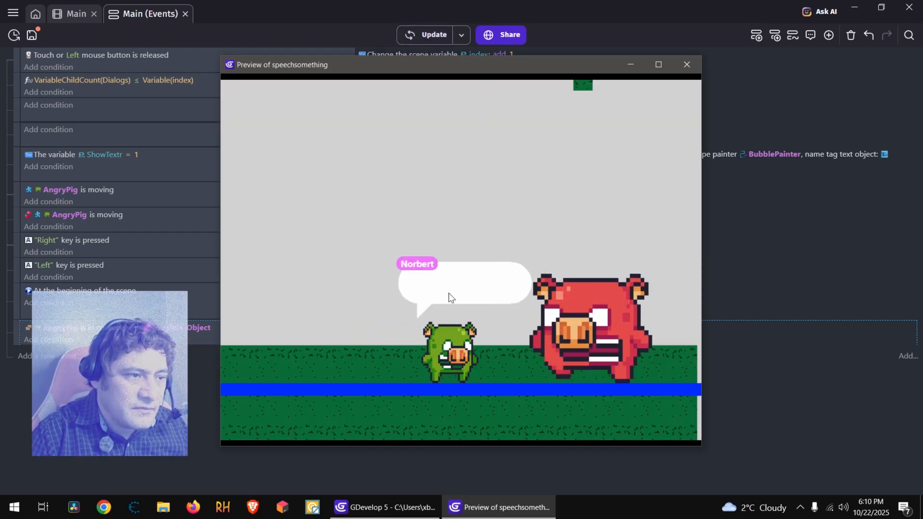
pyautogui.click(465, 294)
pyautogui.click(472, 292)
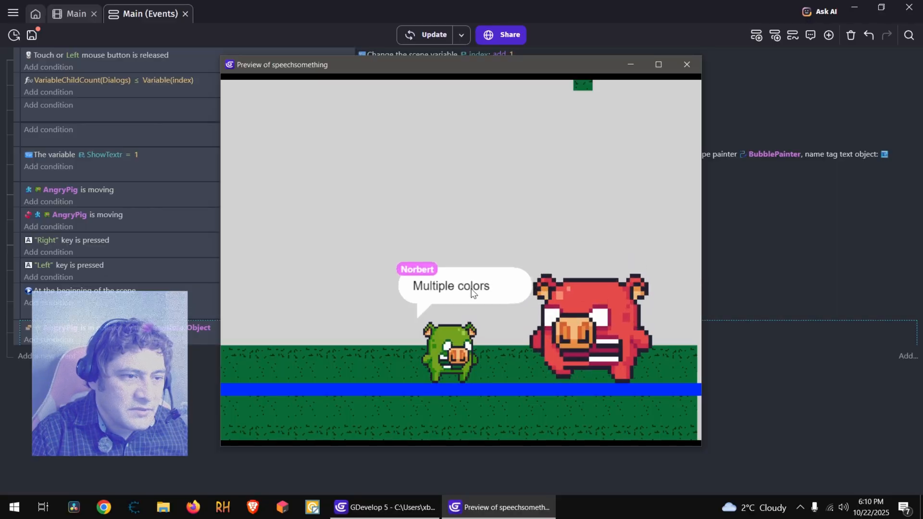
pyautogui.click(471, 292)
pyautogui.click(473, 291)
pyautogui.click(687, 66)
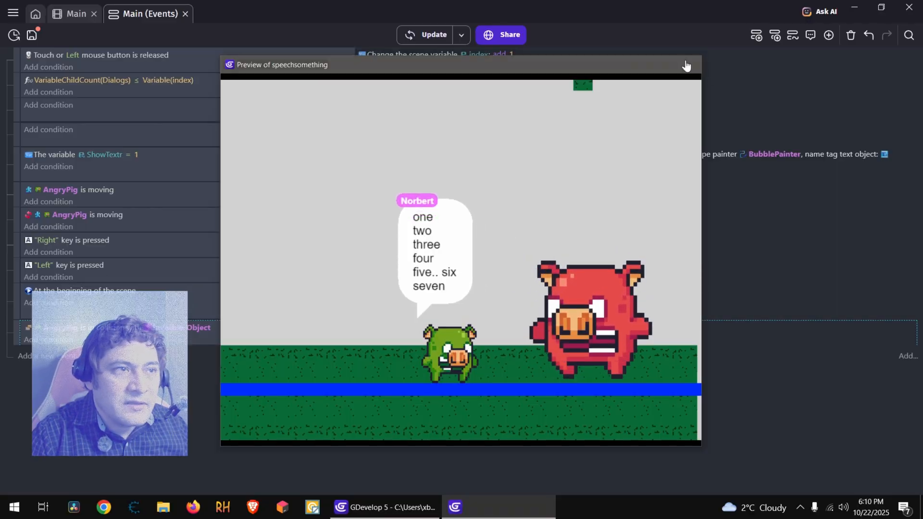
# In the Main scene, send the red AngryPig2 instance to the back, and send the green NewTiledSprite ground behind it
pyautogui.hotkey('ctrl', 'Tab')
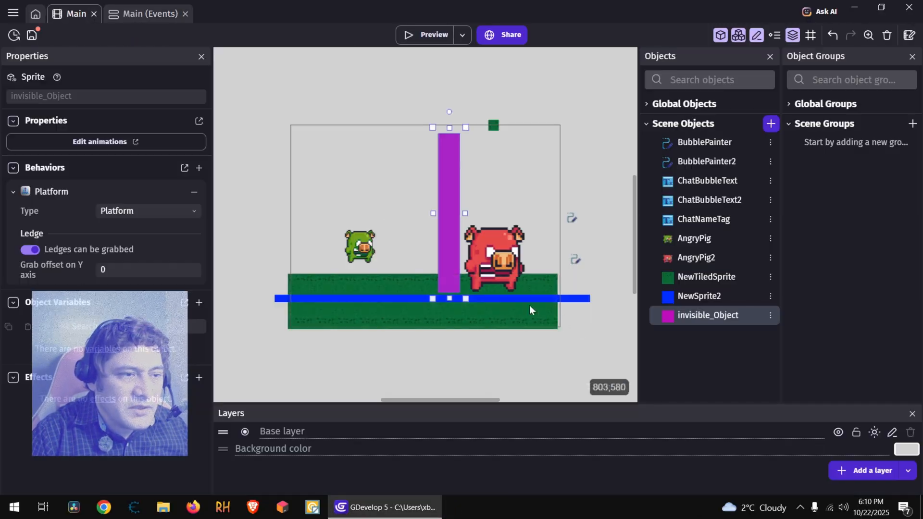
pyautogui.rightClick(505, 244)
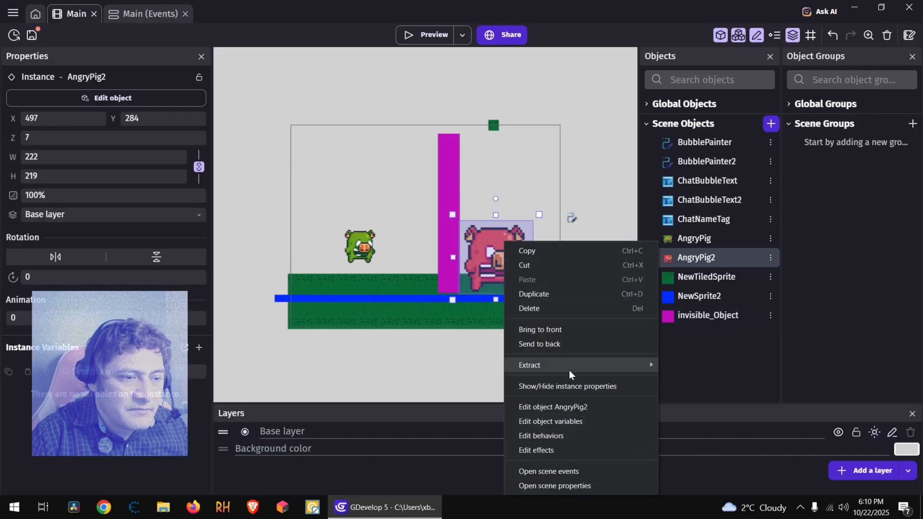
pyautogui.click(567, 344)
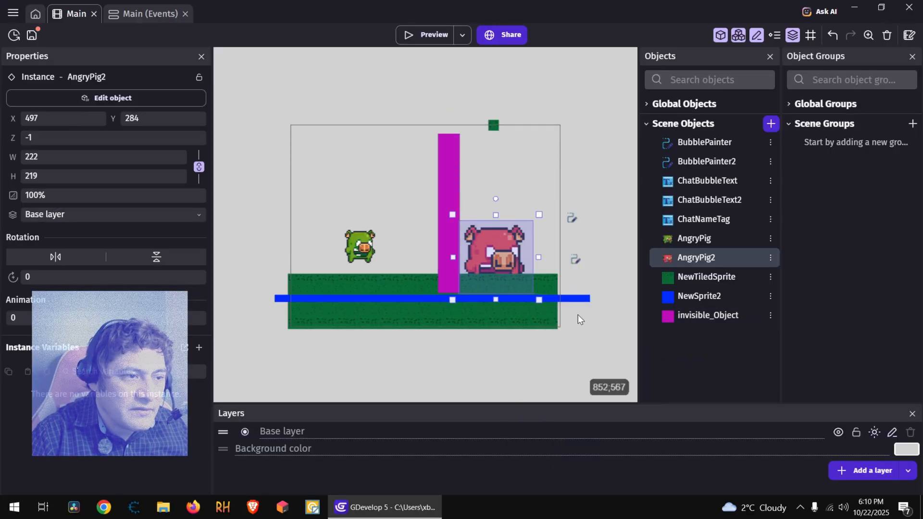
pyautogui.click(426, 325)
pyautogui.rightClick(426, 325)
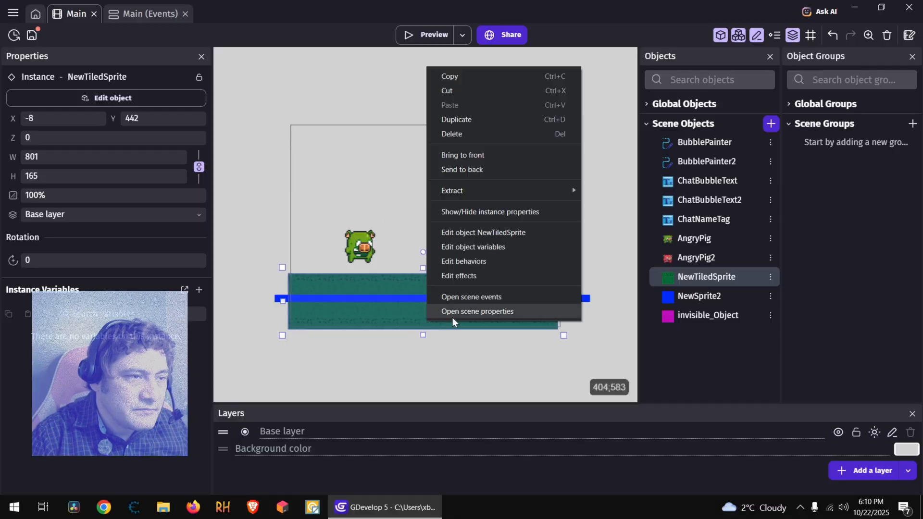
pyautogui.click(486, 164)
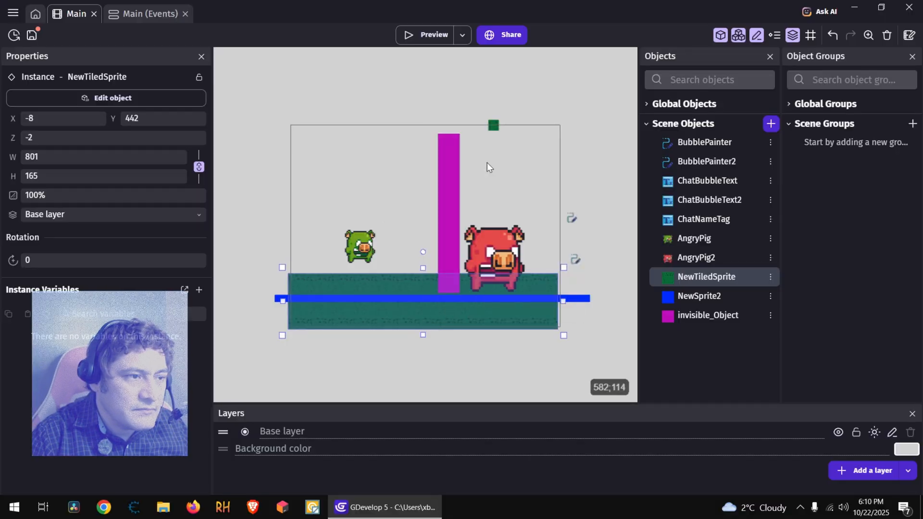
pyautogui.rightClick(455, 318)
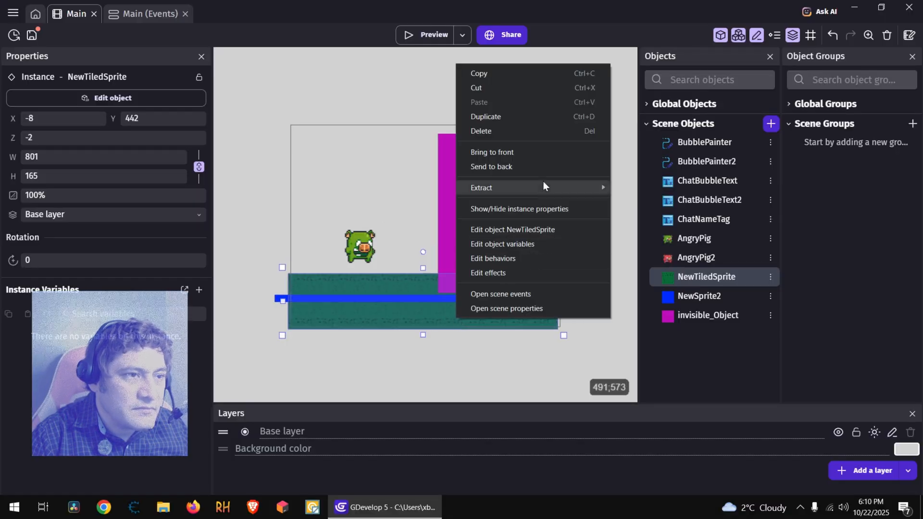
pyautogui.click(543, 168)
# Preview the game to check the layering of the red pig and ground, and close the preview
pyautogui.click(521, 259)
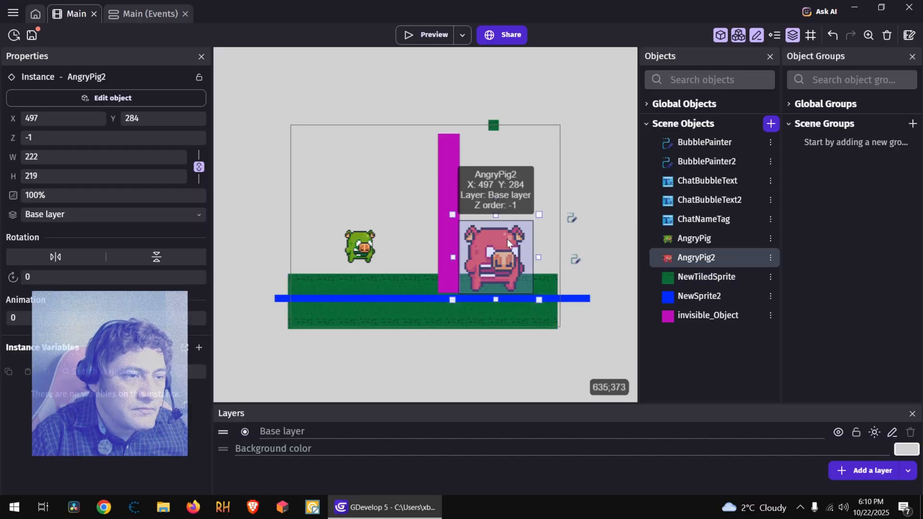
pyautogui.click(430, 33)
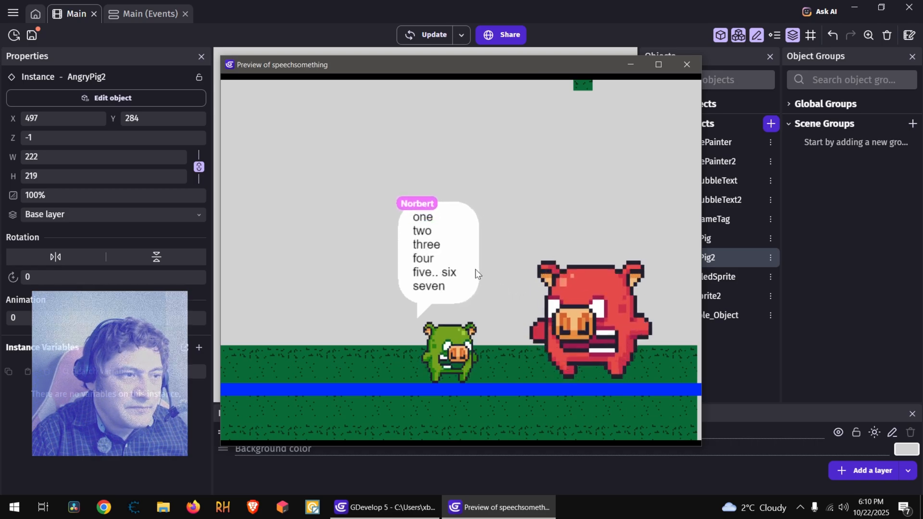
pyautogui.click(687, 65)
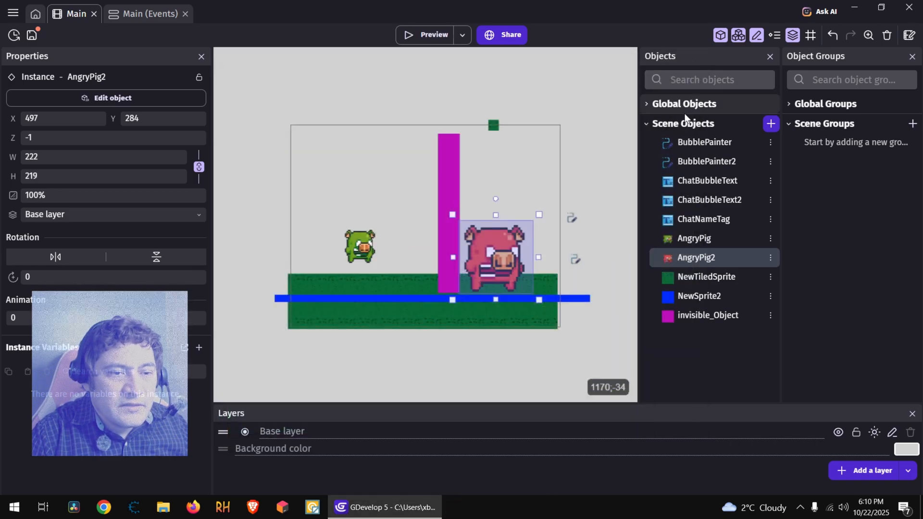
# Change the ChatNameTag object's initial text to "Sparckman" and apply the change
pyautogui.doubleClick(718, 220)
pyautogui.moveTo(172, 204); pyautogui.dragTo(89, 204)
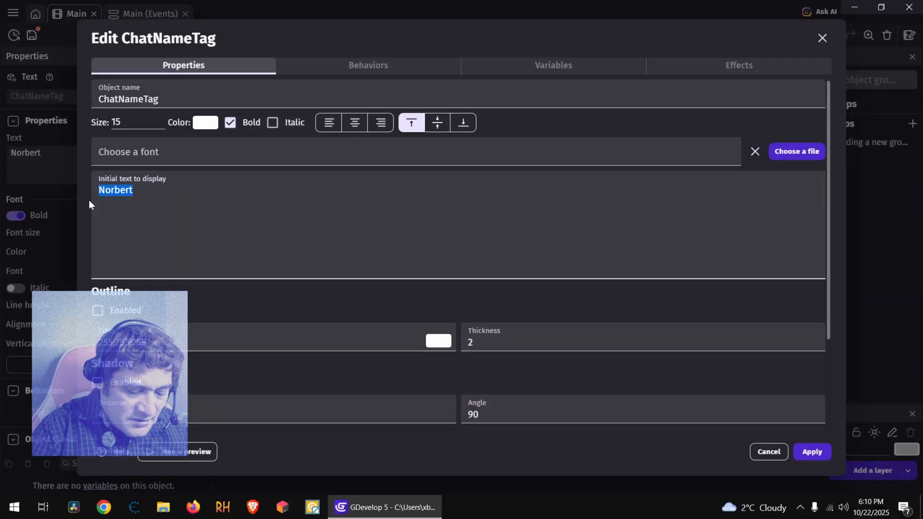
pyautogui.write('Sparckman')
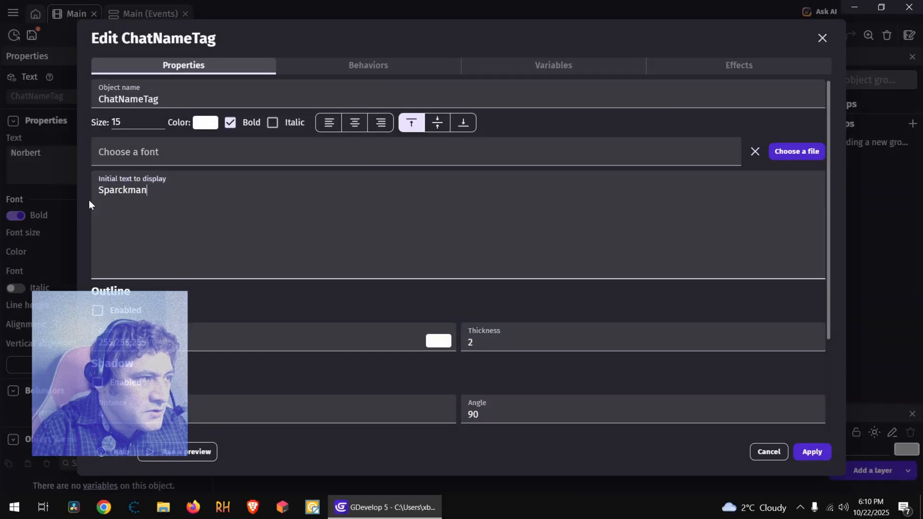
pyautogui.click(806, 452)
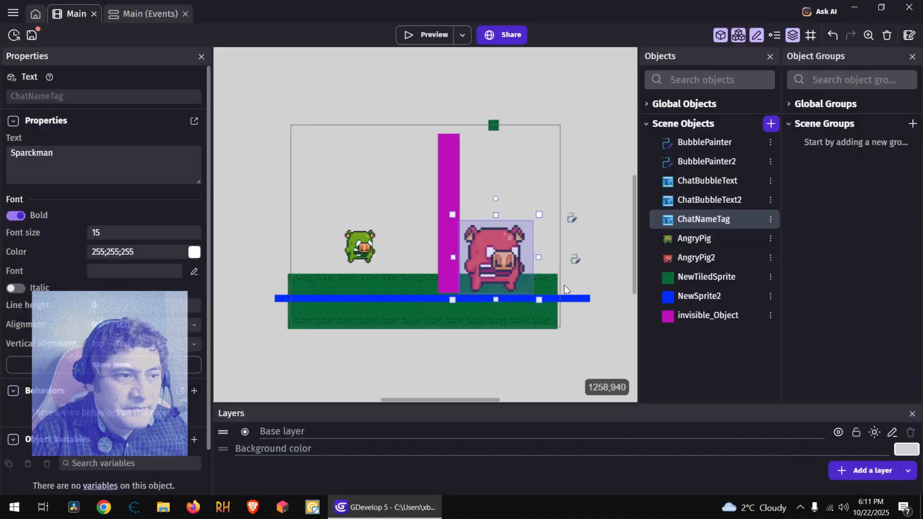
# Preview the game, move the green pig towards the red pig to check the name tag, and close the preview
pyautogui.click(431, 35)
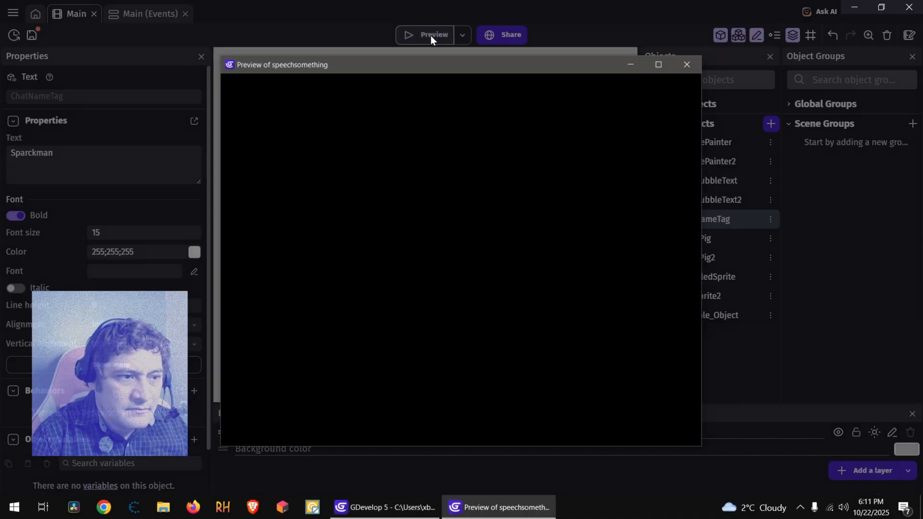
pyautogui.press('Right')
pyautogui.press('space')
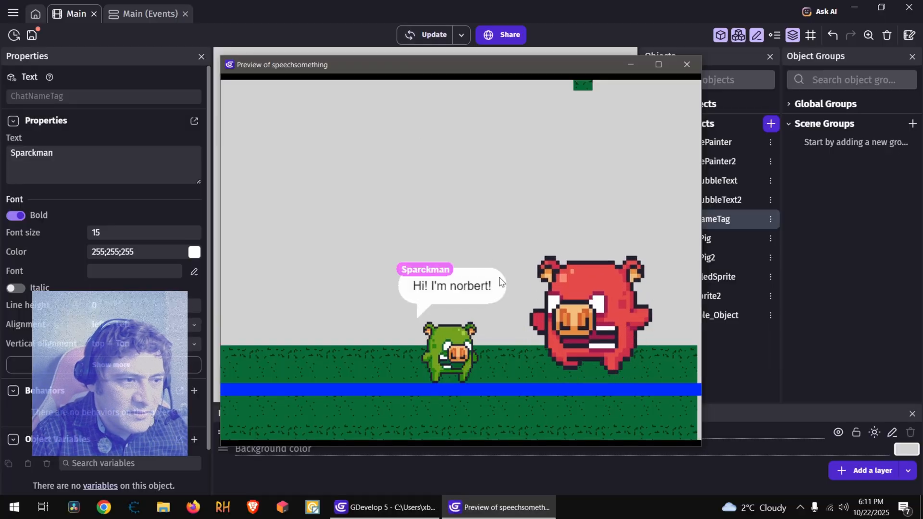
pyautogui.click(686, 66)
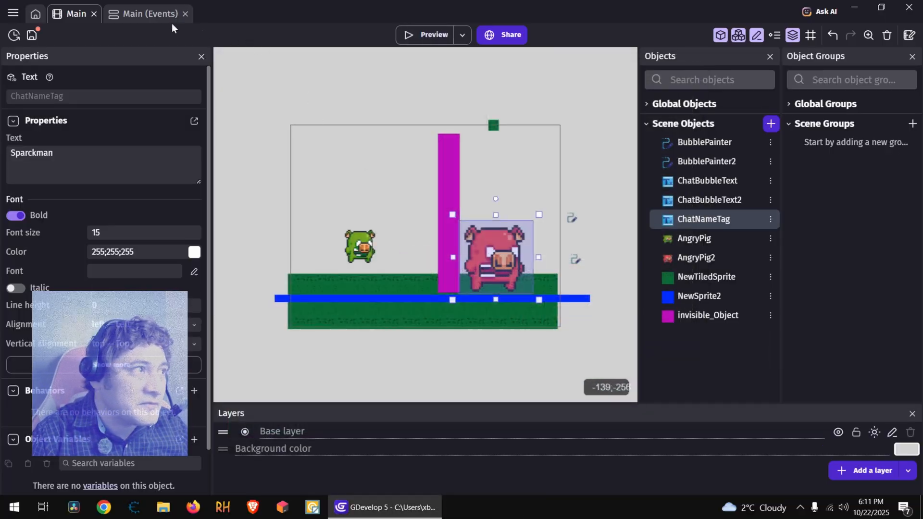
# Set the text of item 0 in the Dialogs scene variable to "Hi! I'm Sparckman" and apply it
pyautogui.rightClick(327, 169)
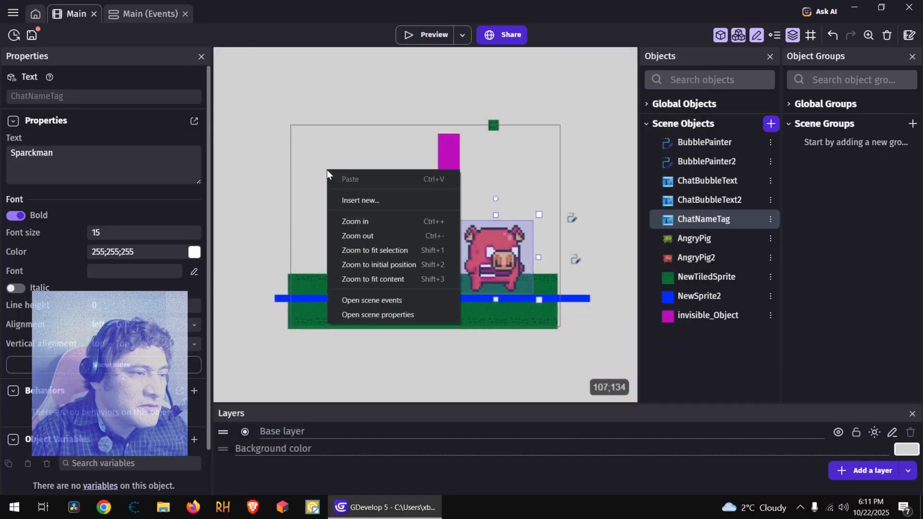
pyautogui.click(395, 316)
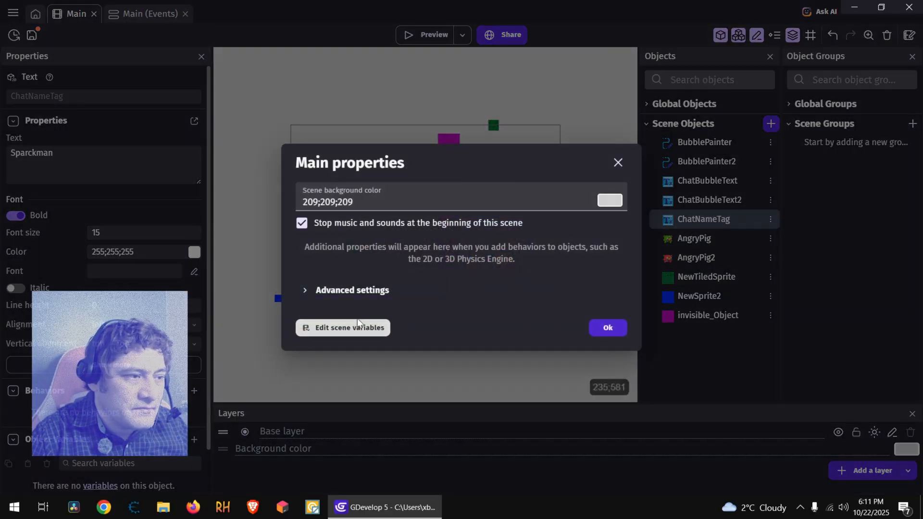
pyautogui.click(355, 328)
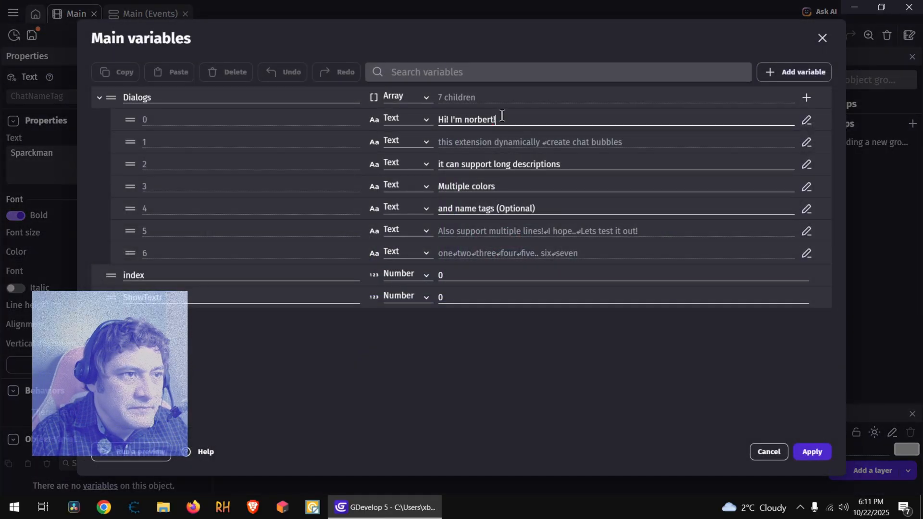
pyautogui.click(501, 117)
pyautogui.click(805, 121)
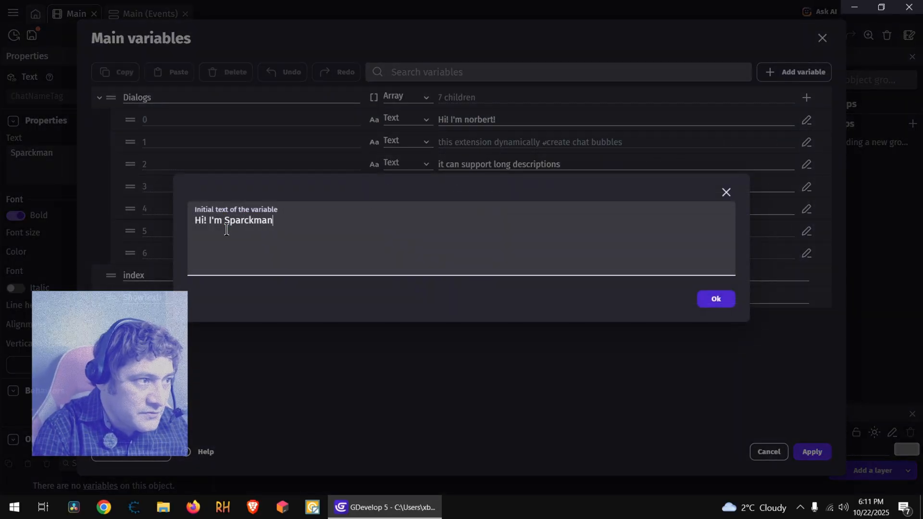
pyautogui.click(711, 300)
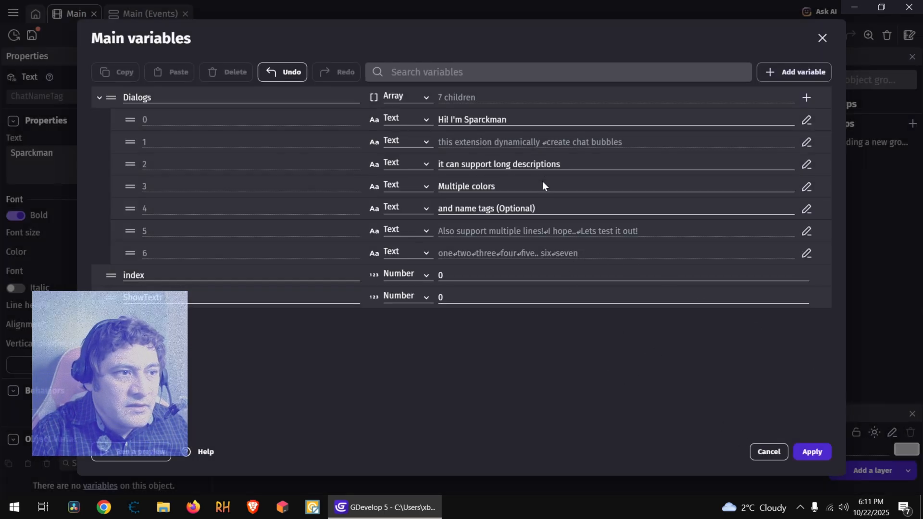
pyautogui.click(812, 451)
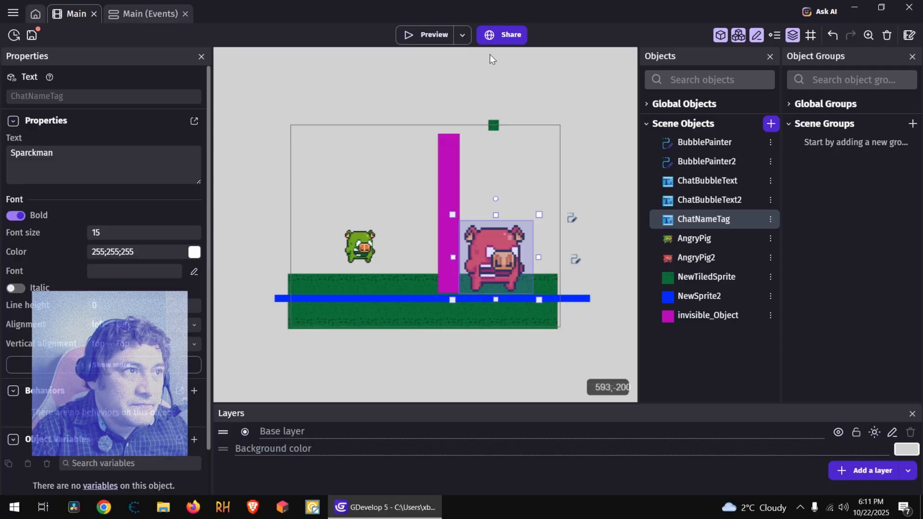
# Preview the game, move the green pig towards the red pig, and advance through the chat bubble dialogs
pyautogui.click(434, 34)
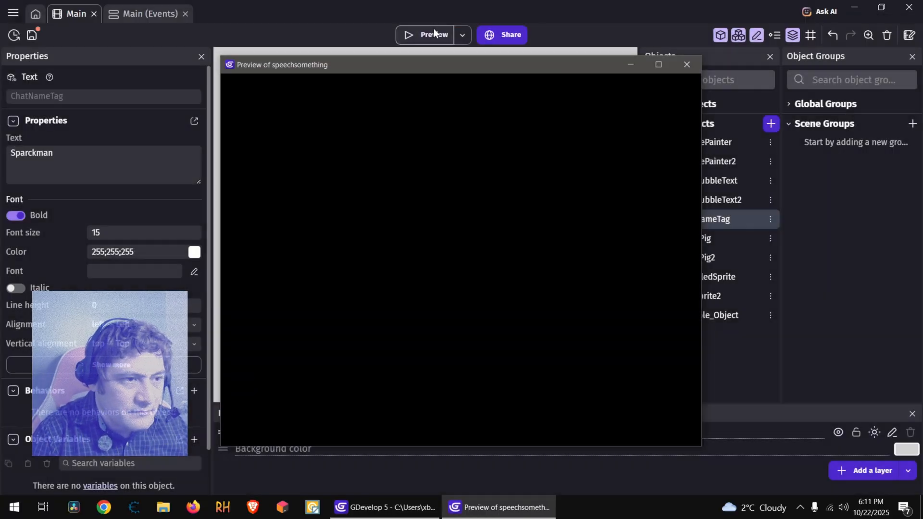
pyautogui.press('Right')
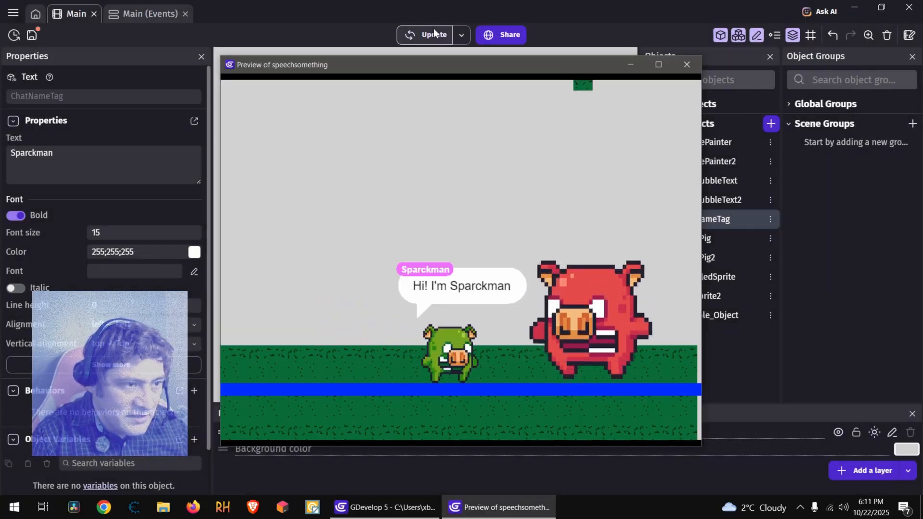
pyautogui.click(496, 289)
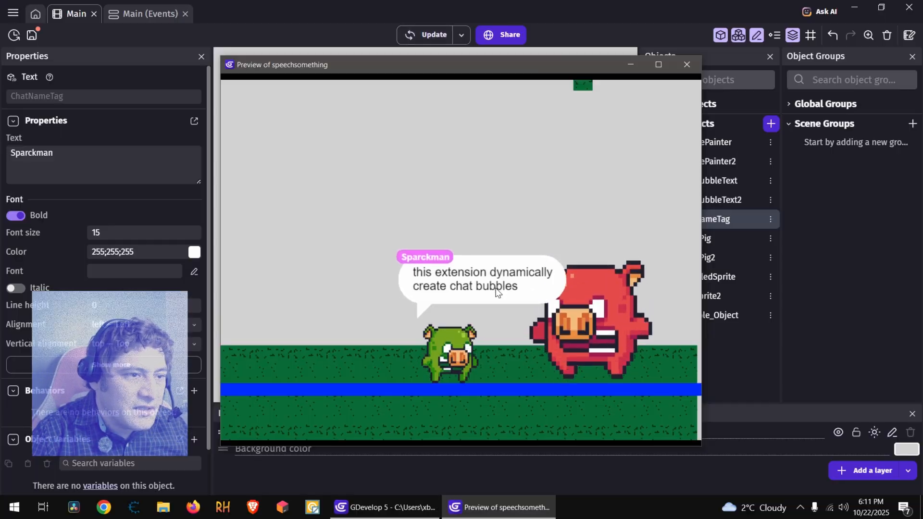
pyautogui.click(497, 289)
pyautogui.click(498, 288)
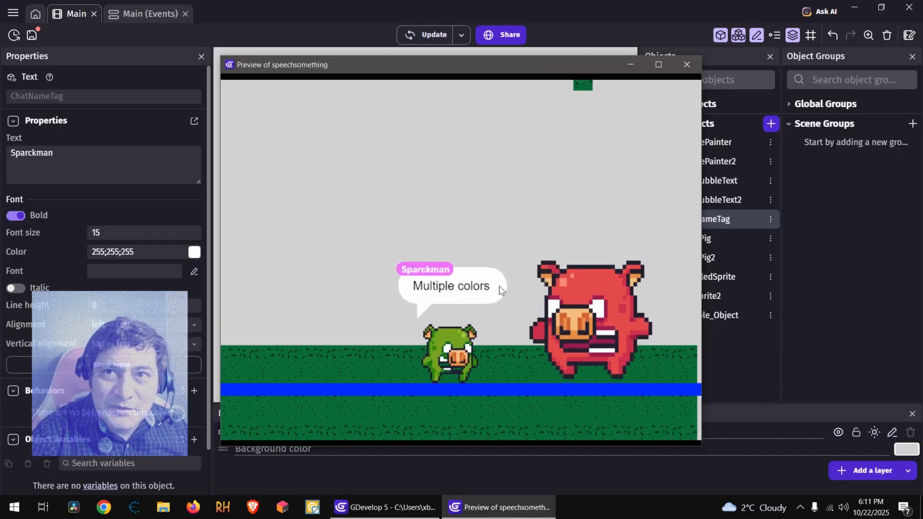
pyautogui.click(499, 286)
pyautogui.click(499, 285)
pyautogui.click(499, 286)
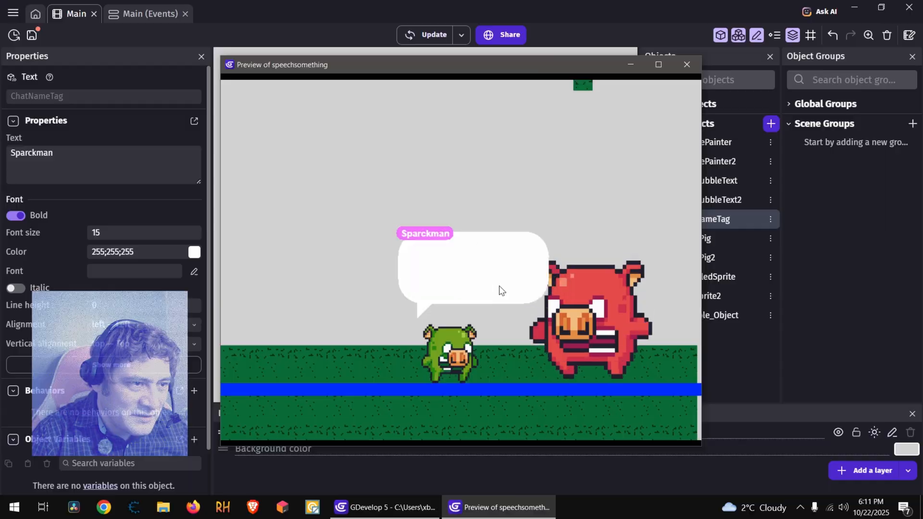
pyautogui.click(437, 266)
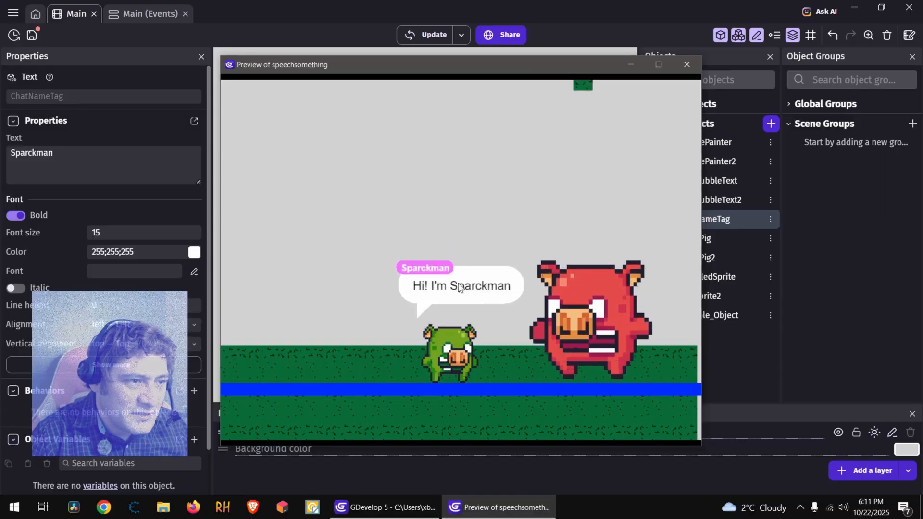
pyautogui.click(462, 288)
pyautogui.click(470, 289)
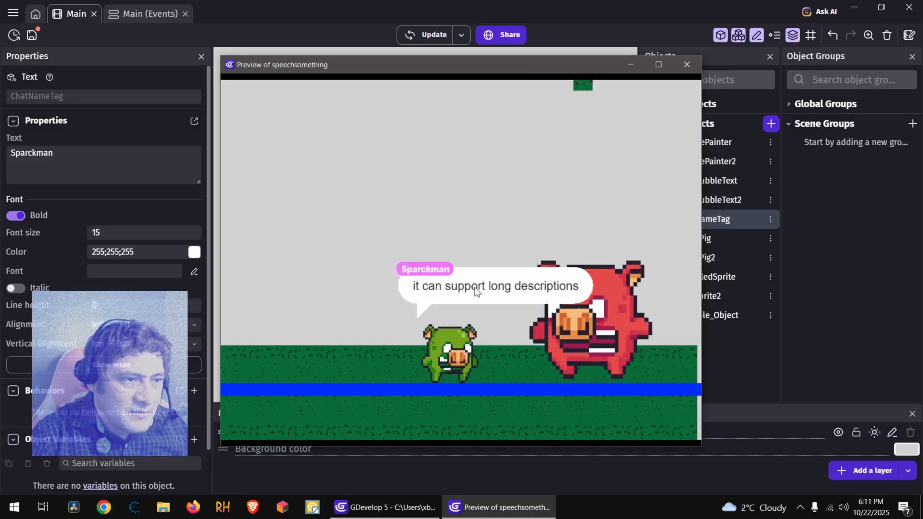
pyautogui.click(481, 290)
pyautogui.click(482, 291)
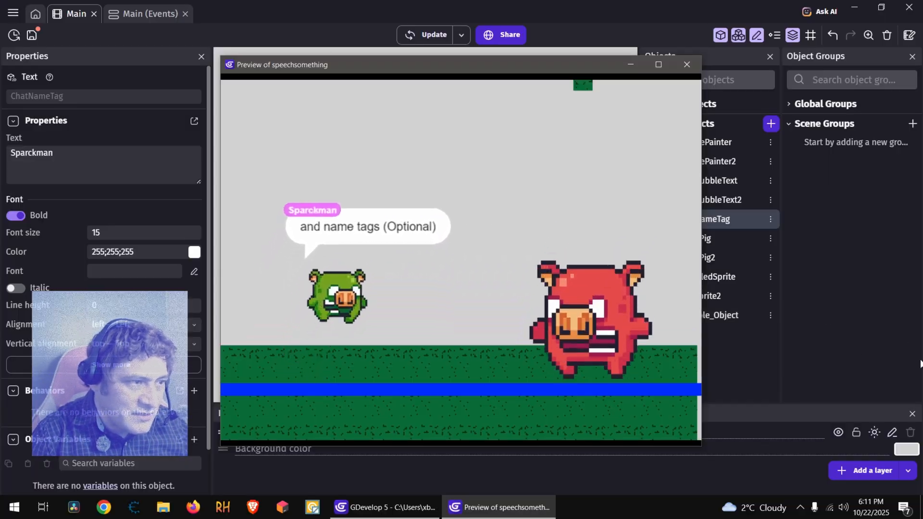
# Jump and move the green pig back and forth to check that its chat bubble follows, and close the preview
pyautogui.press('space')
pyautogui.press('space')
pyautogui.press('space')
pyautogui.press('Left')
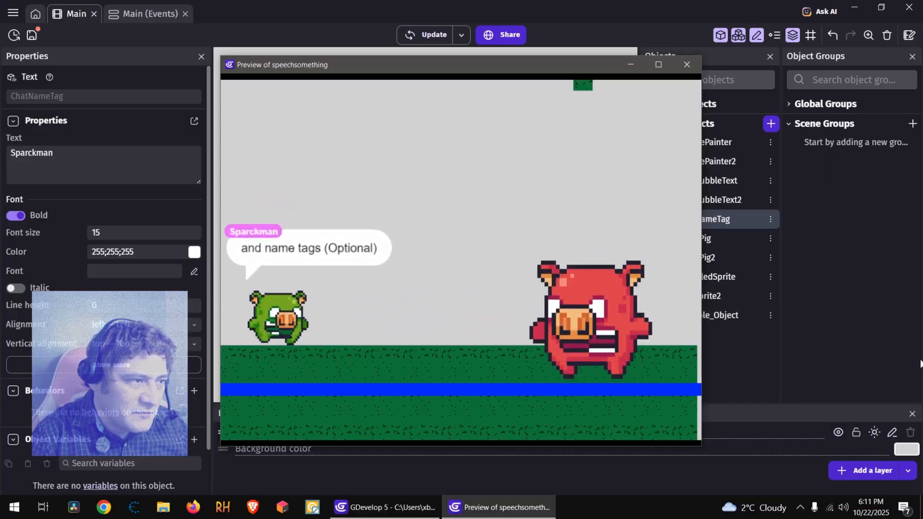
pyautogui.press('Right')
pyautogui.press('Right')
pyautogui.press('space')
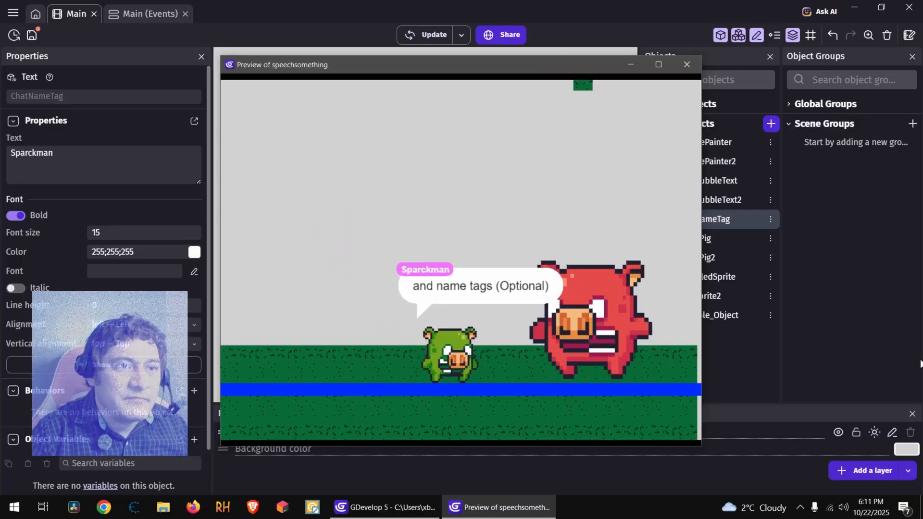
pyautogui.click(686, 65)
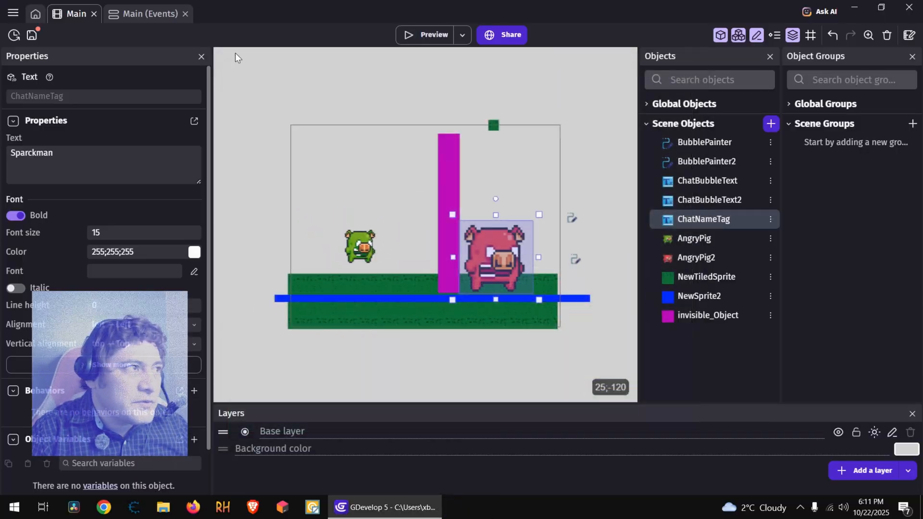
# In the Main scene's events, delete the event that changes the text of ChatBubbleText2
pyautogui.click(141, 14)
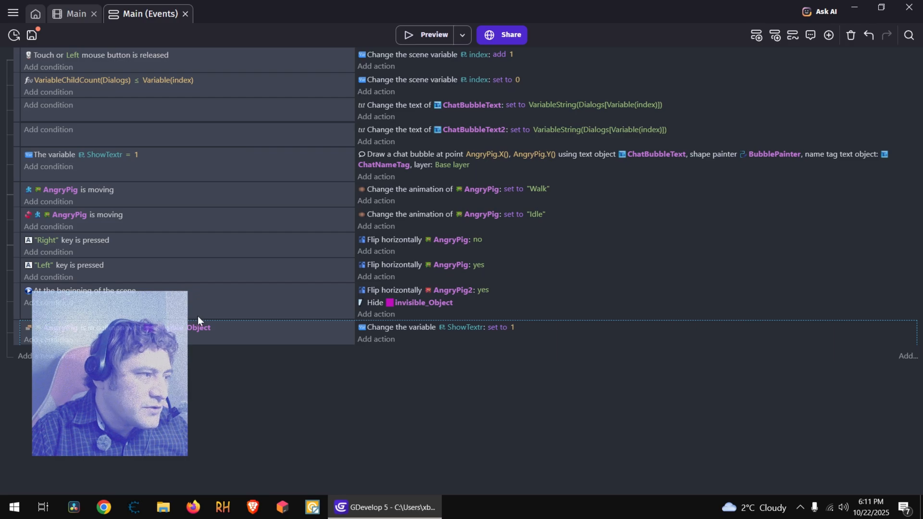
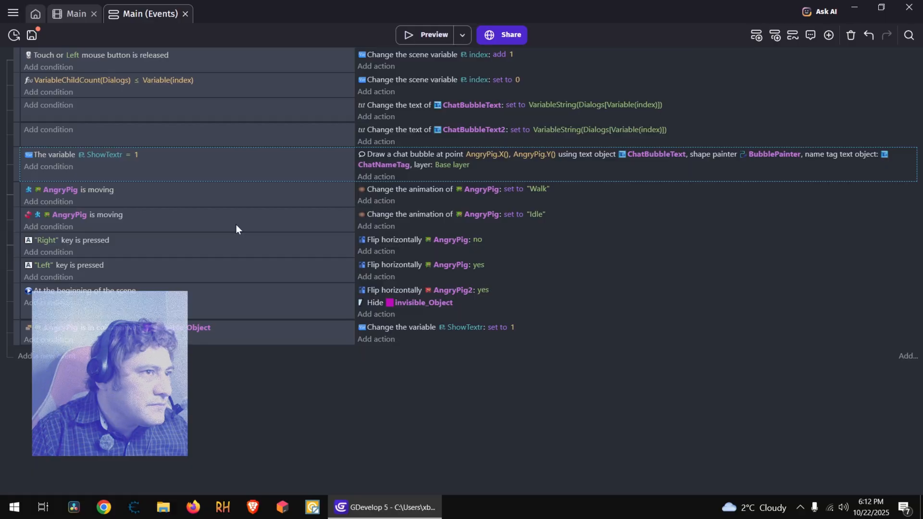
pyautogui.rightClick(299, 134)
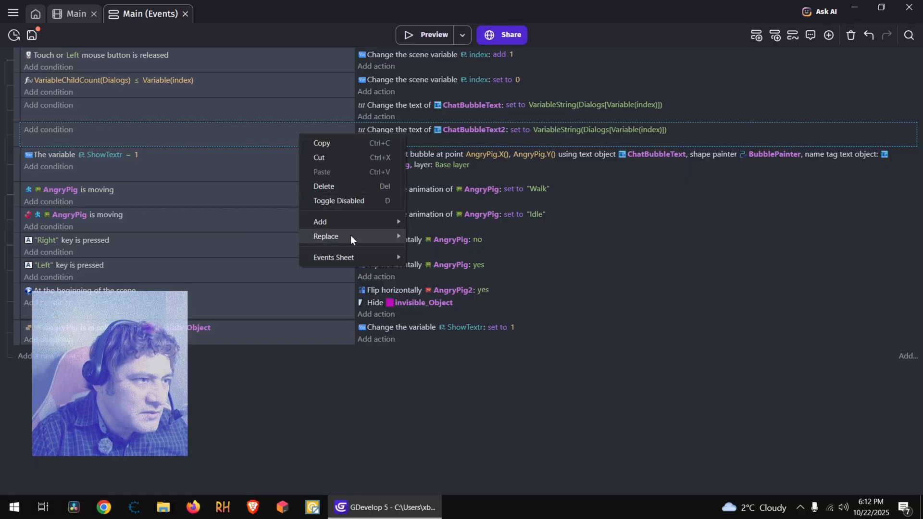
pyautogui.click(336, 187)
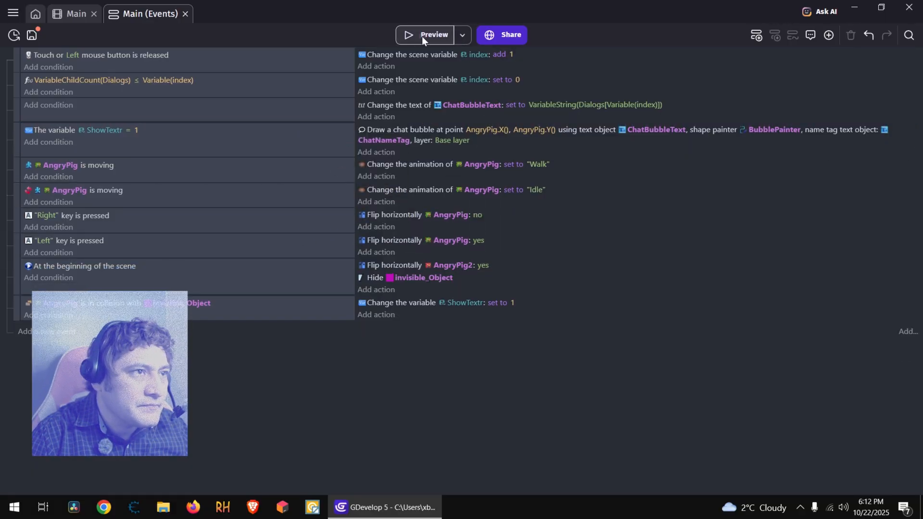
# Copy the ShowTextr = 1 condition from the chat bubble drawing event into the event that sets ChatBubbleText's text
pyautogui.click(498, 119)
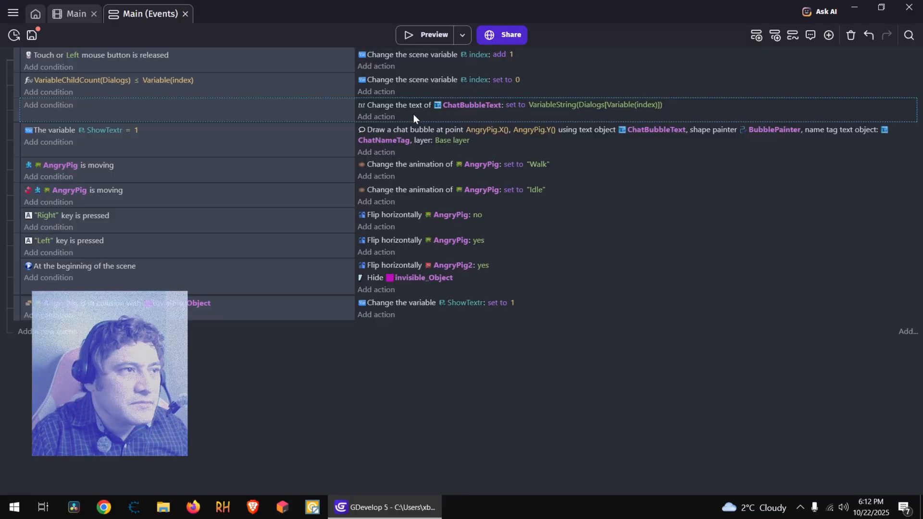
pyautogui.click(156, 134)
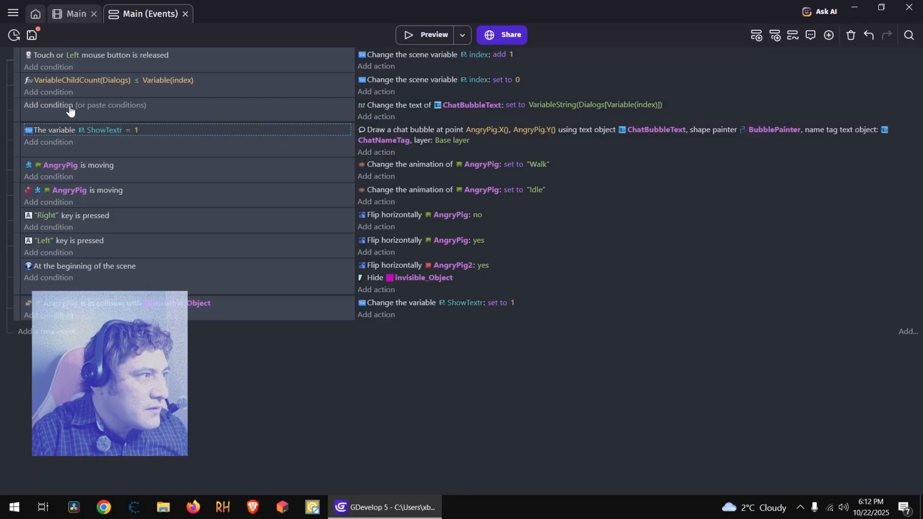
pyautogui.click(114, 106)
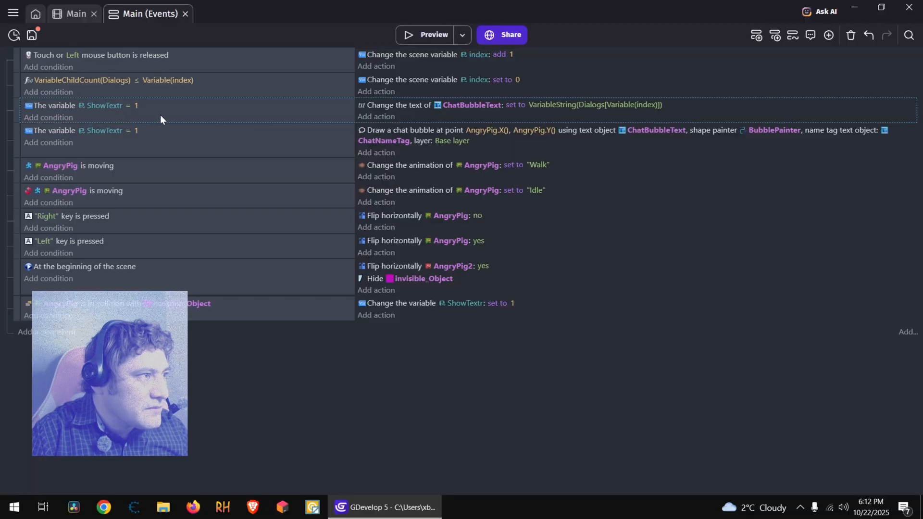
# Duplicate the ChatBubbleText text event and set the copy's ShowTextr comparison value to 0
pyautogui.hotkey('ctrl', 'v')
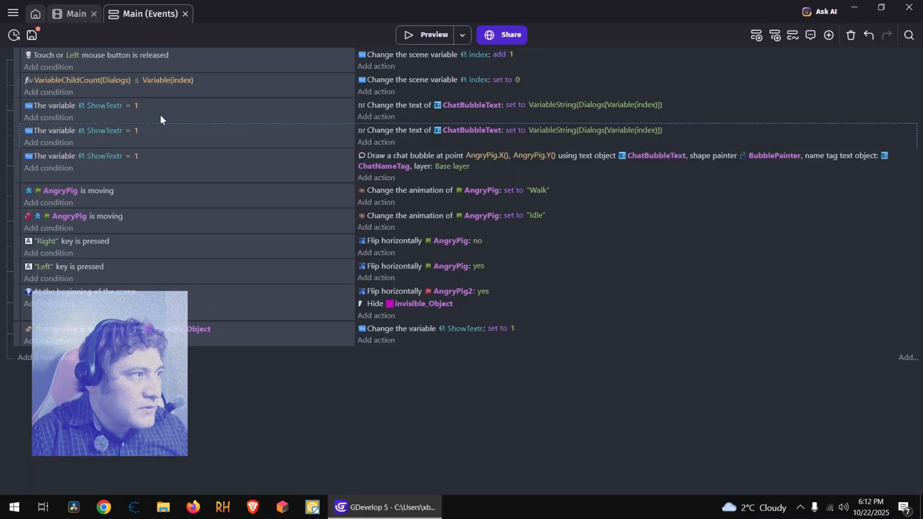
pyautogui.click(136, 131)
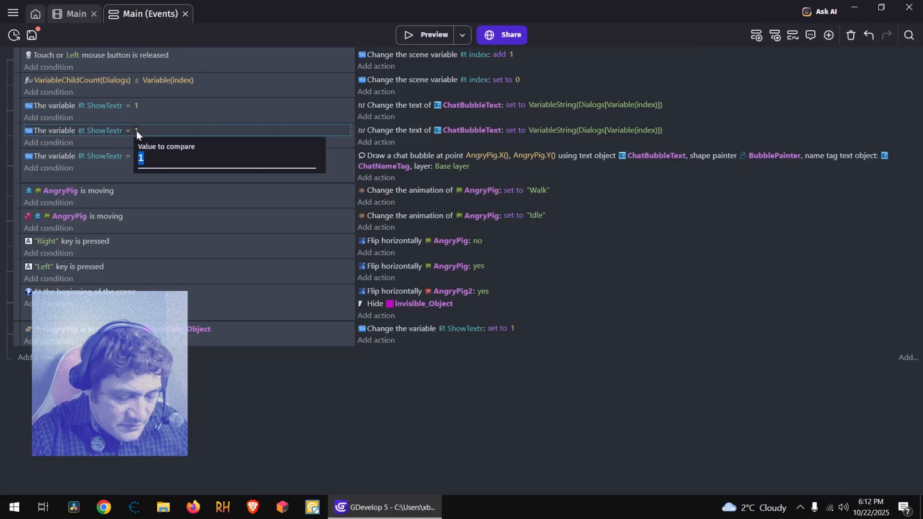
pyautogui.write('0')
pyautogui.press('Return')
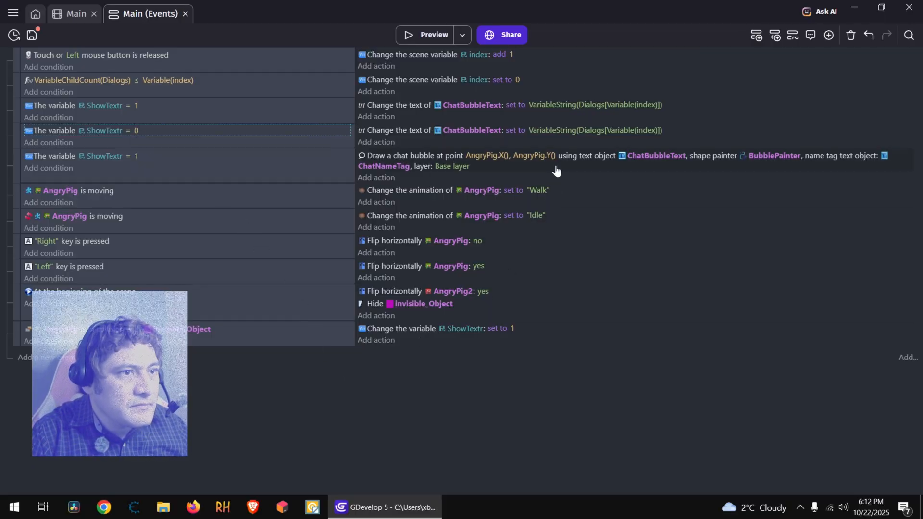
# Change the ChatBubbleText text action in the ShowTextr = 0 event to an empty string ""
pyautogui.doubleClick(408, 131)
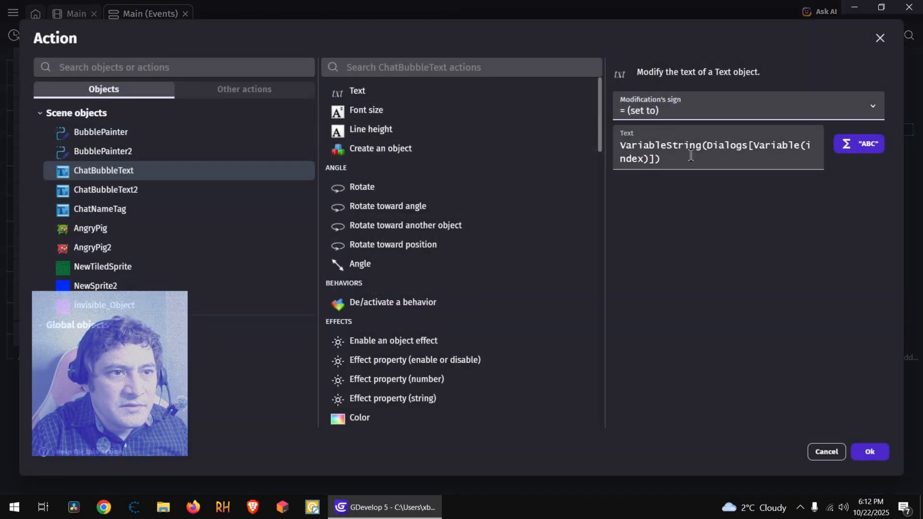
pyautogui.moveTo(638, 157); pyautogui.dragTo(616, 143)
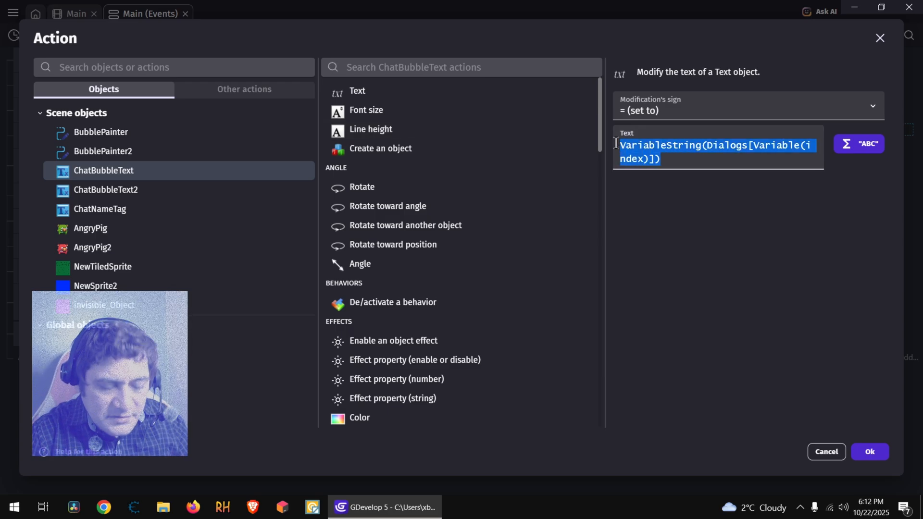
pyautogui.press('BackSpace')
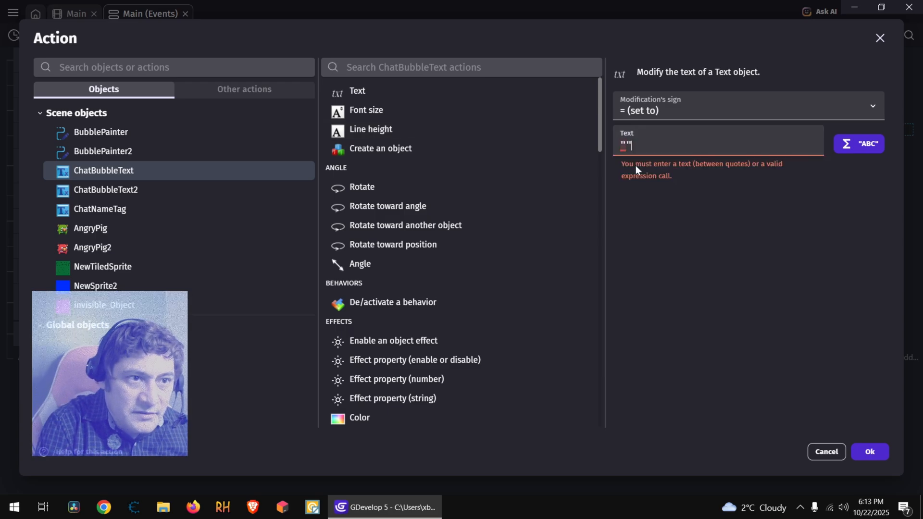
pyautogui.click(882, 452)
# Preview the game, move the green pig away from and back to the red pig to check the bubble, and close the preview
pyautogui.click(434, 38)
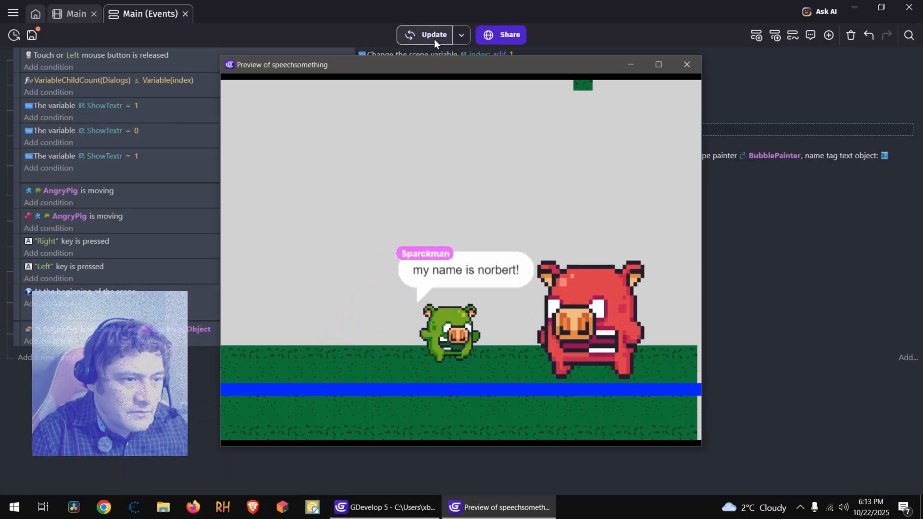
pyautogui.press('Left')
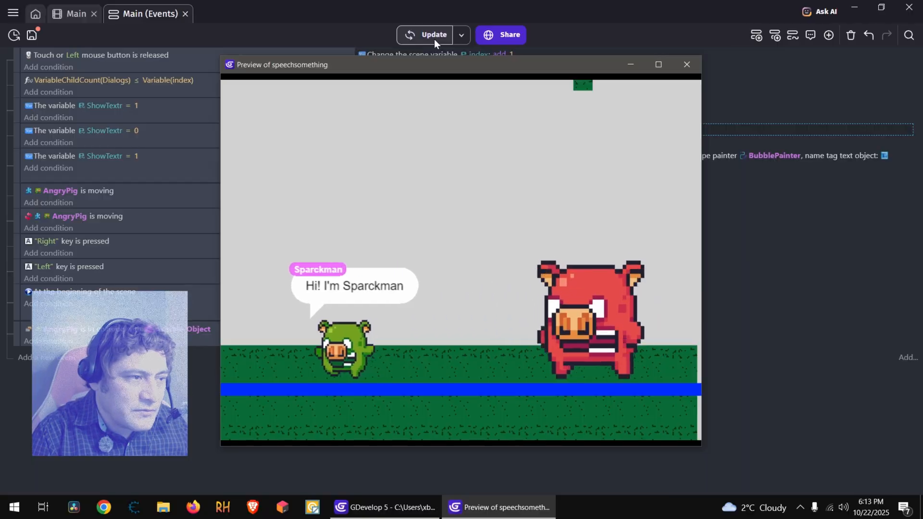
pyautogui.press('Right')
pyautogui.press('space')
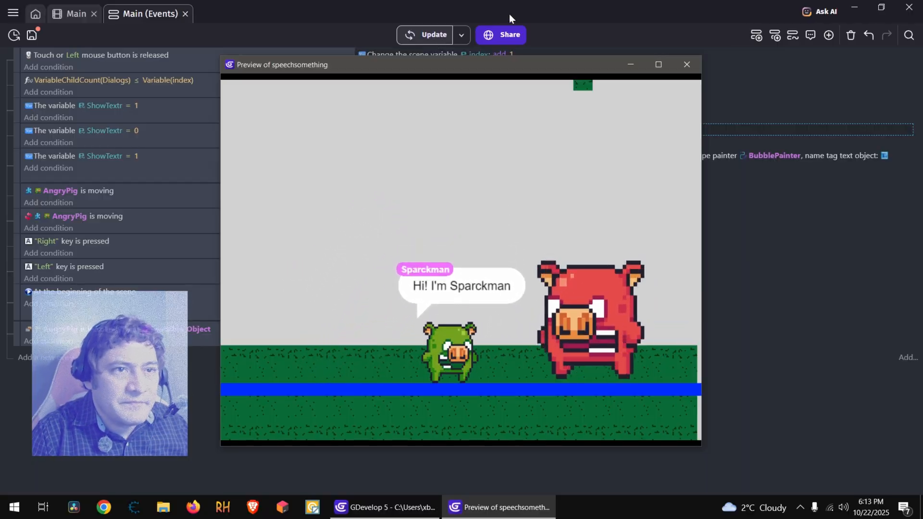
pyautogui.click(685, 69)
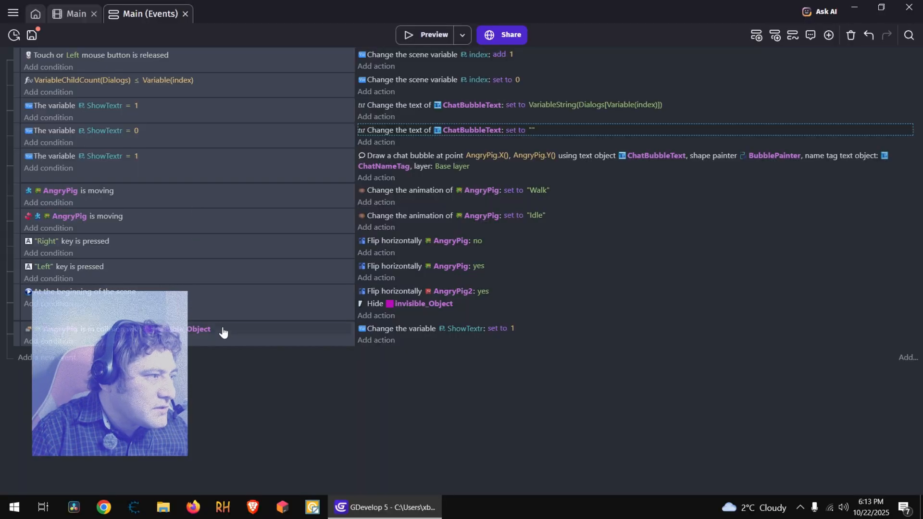
# Duplicate the AngryPig and invisible_Object collision event and invert the collision condition in the copy
pyautogui.click(240, 340)
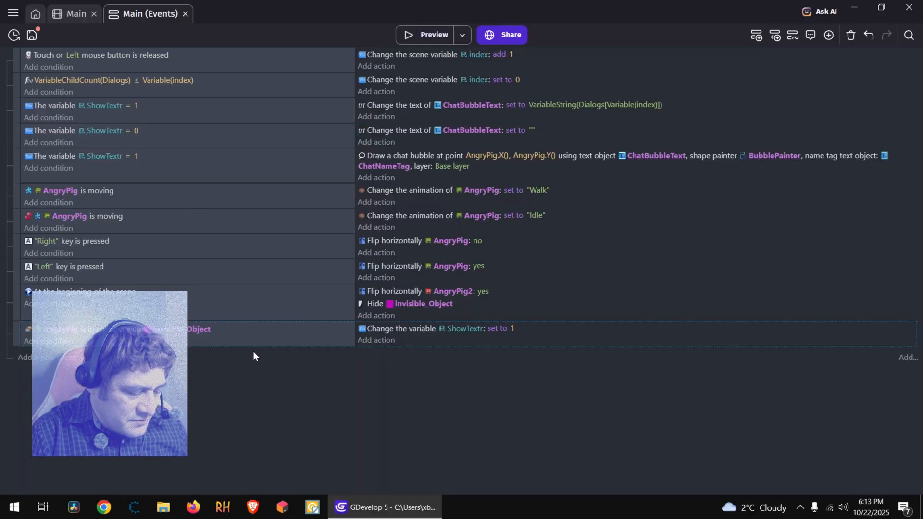
pyautogui.hotkey('ctrl', 'c')
pyautogui.hotkey('ctrl', 'v')
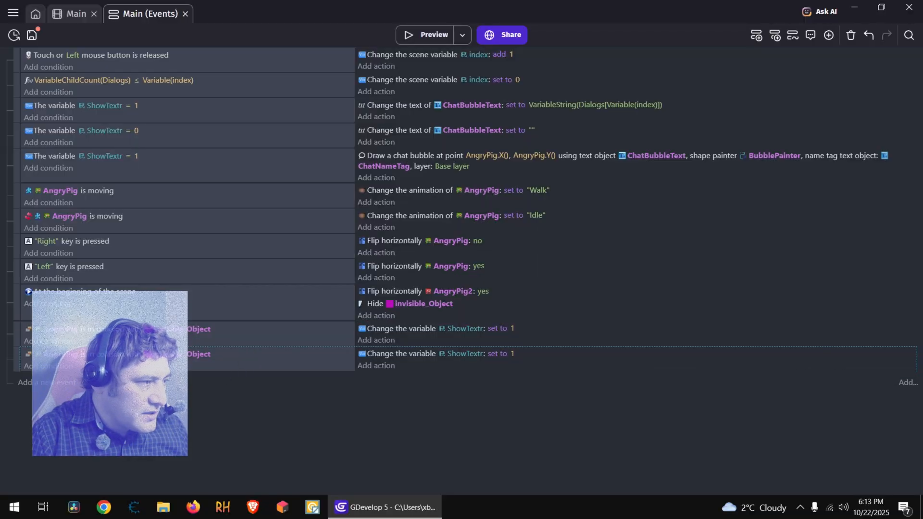
pyautogui.doubleClick(242, 359)
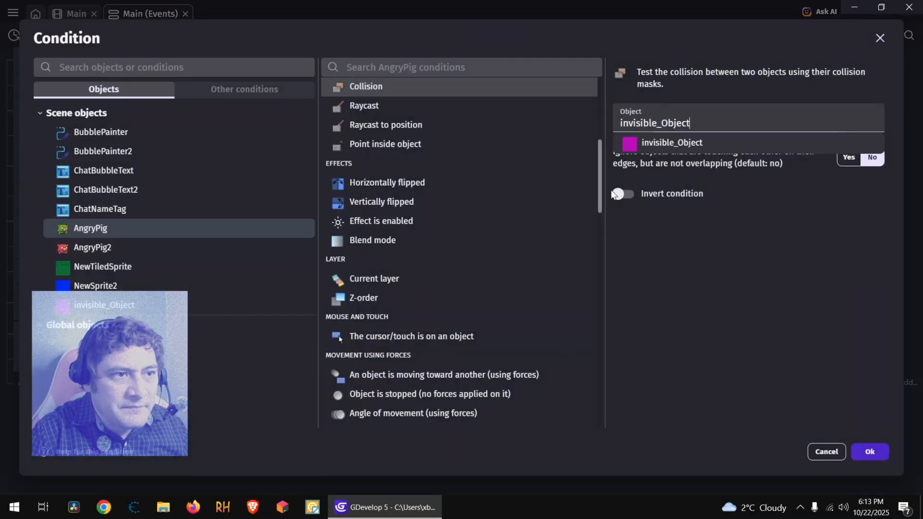
pyautogui.click(623, 200)
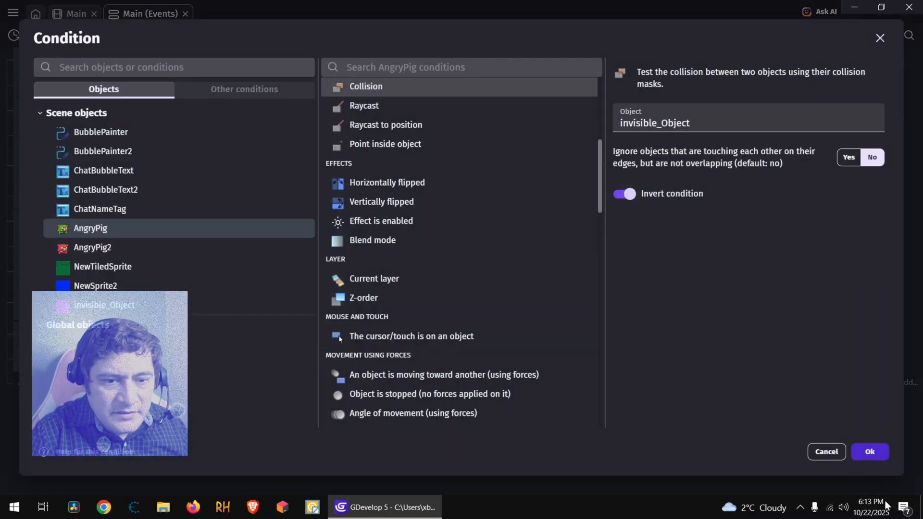
pyautogui.click(871, 452)
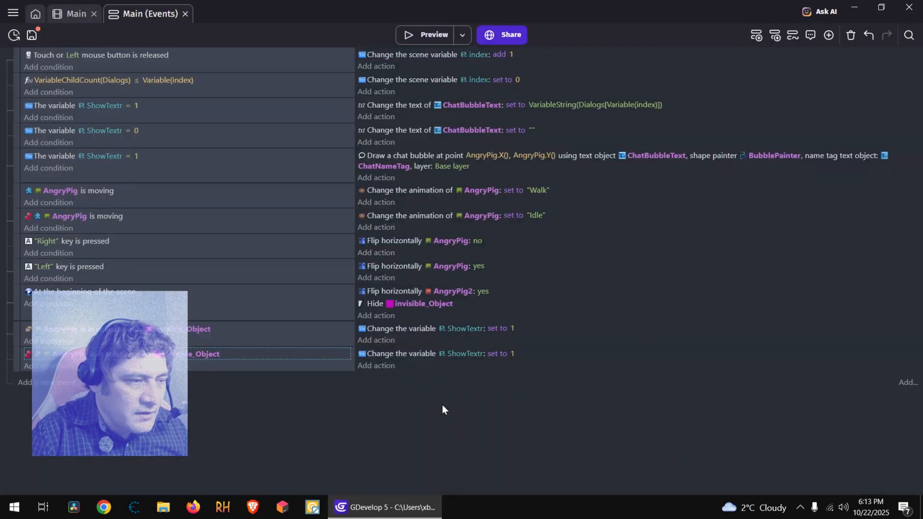
# Set the ShowTextr variable to 0 in the inverted collision event's action
pyautogui.click(512, 354)
pyautogui.write('0')
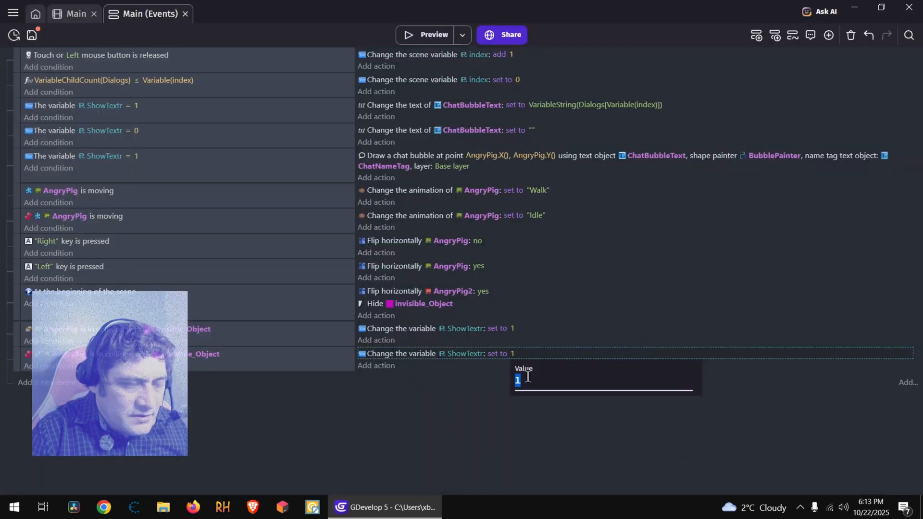
pyautogui.click(435, 410)
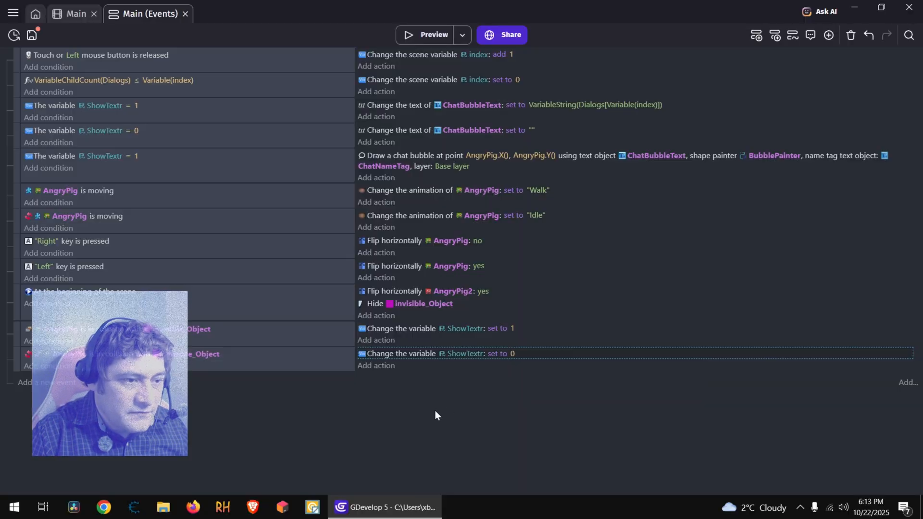
# Preview the game, move the green pig away from and back toward the red pig to test the bubble, and close the preview
pyautogui.click(440, 36)
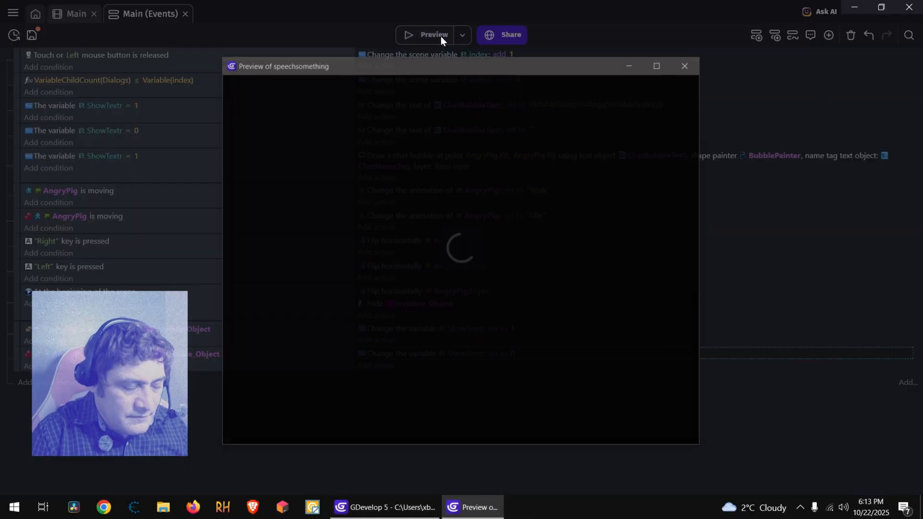
pyautogui.press('Right')
pyautogui.press('space')
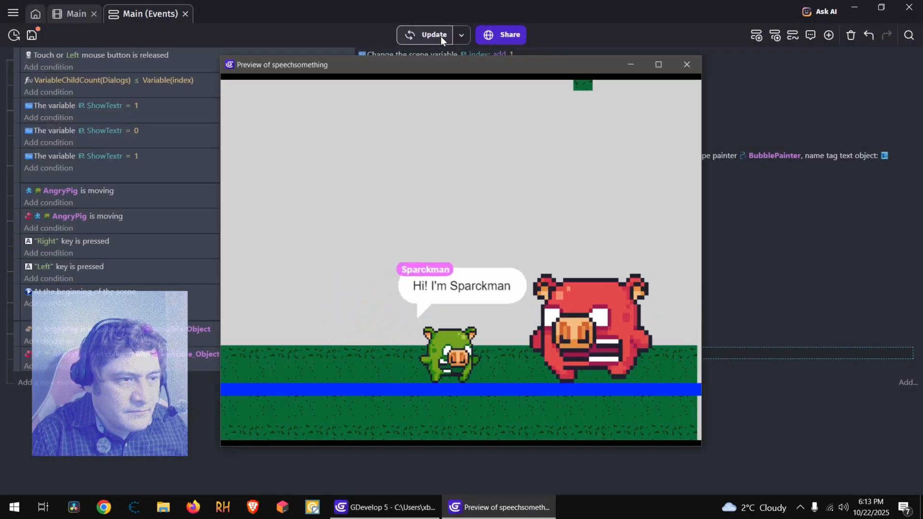
pyautogui.press('Left')
pyautogui.press('Right')
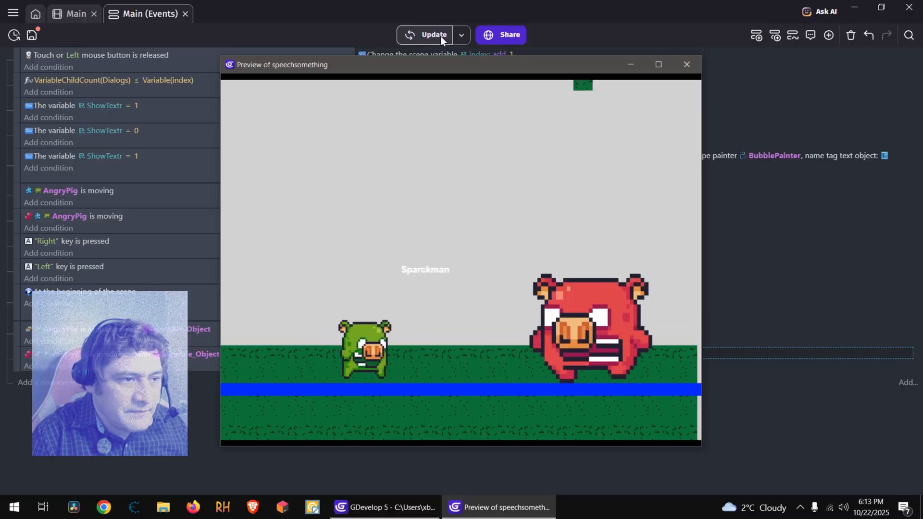
pyautogui.press('space')
pyautogui.press('Left')
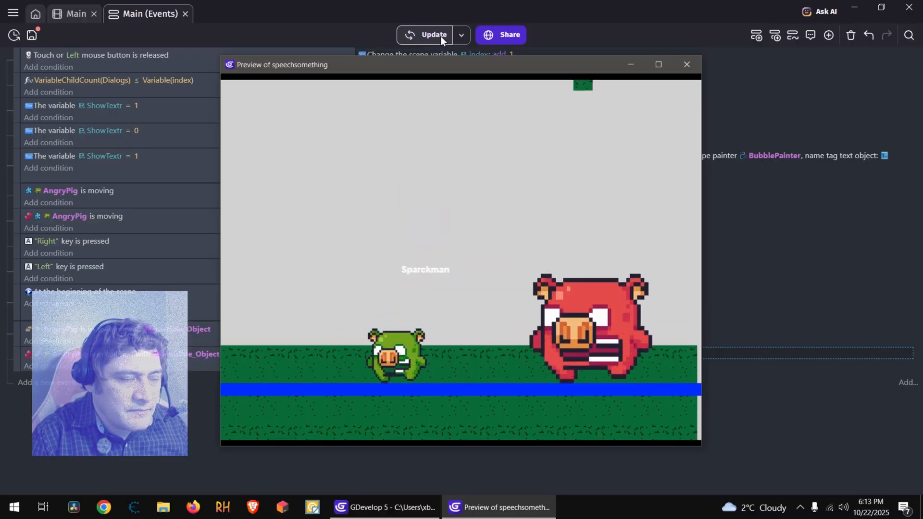
pyautogui.press('Right')
pyautogui.press('space')
pyautogui.press('Left')
pyautogui.press('space')
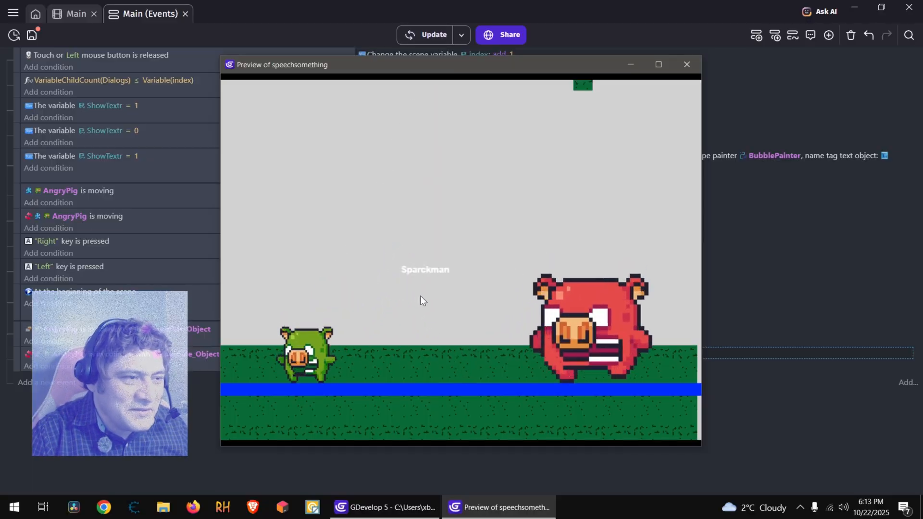
pyautogui.click(686, 65)
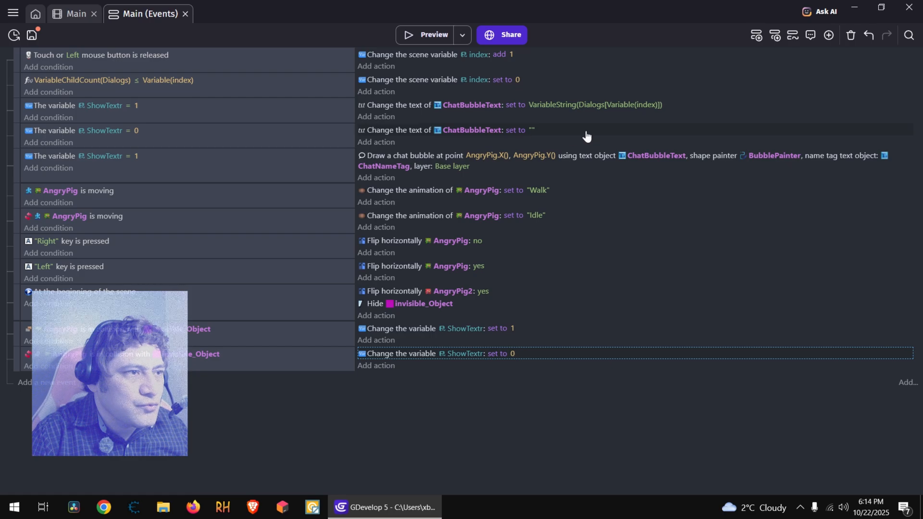
# Add two new events at the end of the sheet by copying the ShowTextr = 1 condition, setting the second copy's value to 0
pyautogui.click(215, 182)
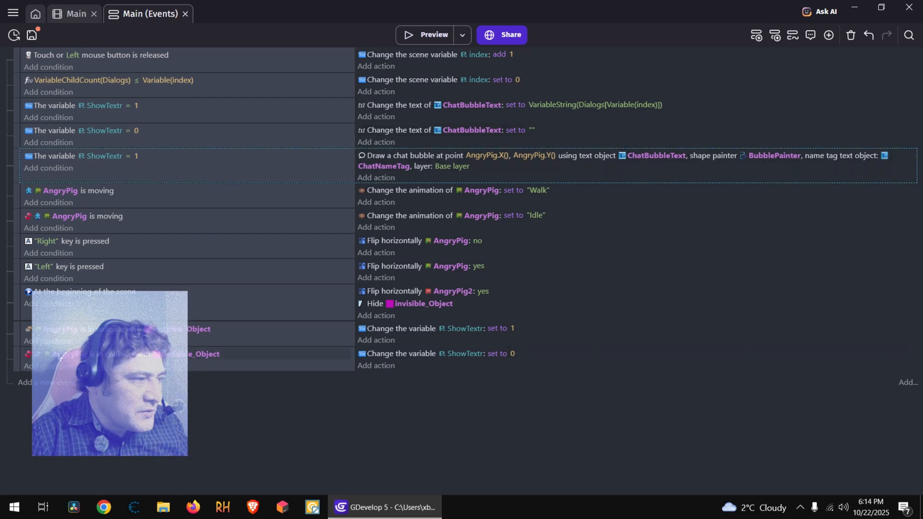
pyautogui.click(172, 165)
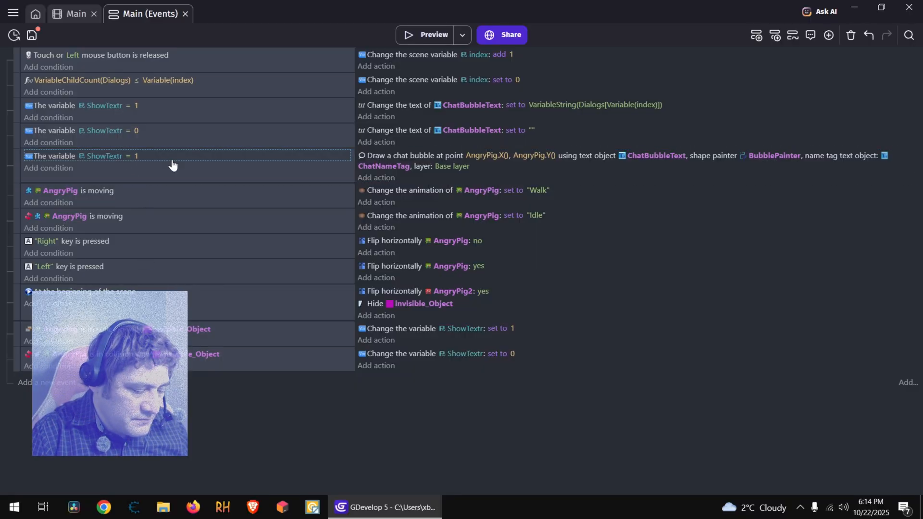
pyautogui.click(67, 386)
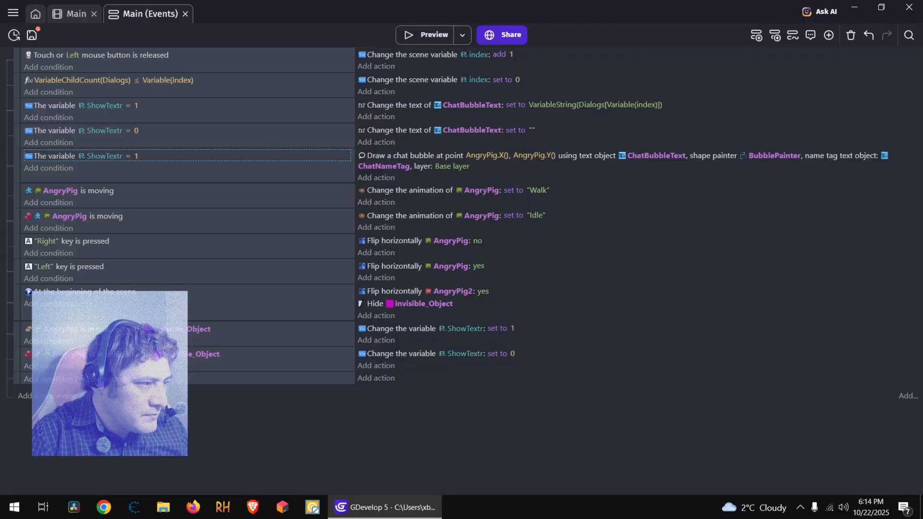
pyautogui.hotkey('ctrl', 'v')
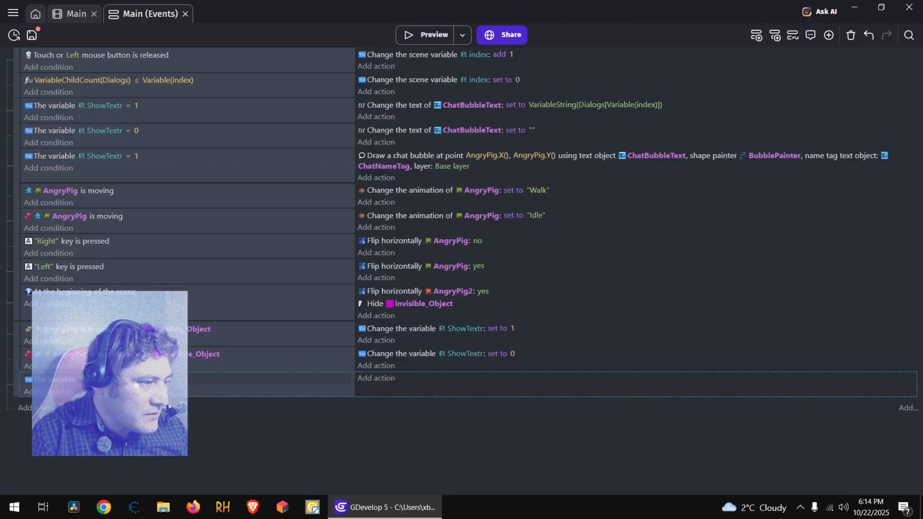
pyautogui.hotkey('ctrl', 'v')
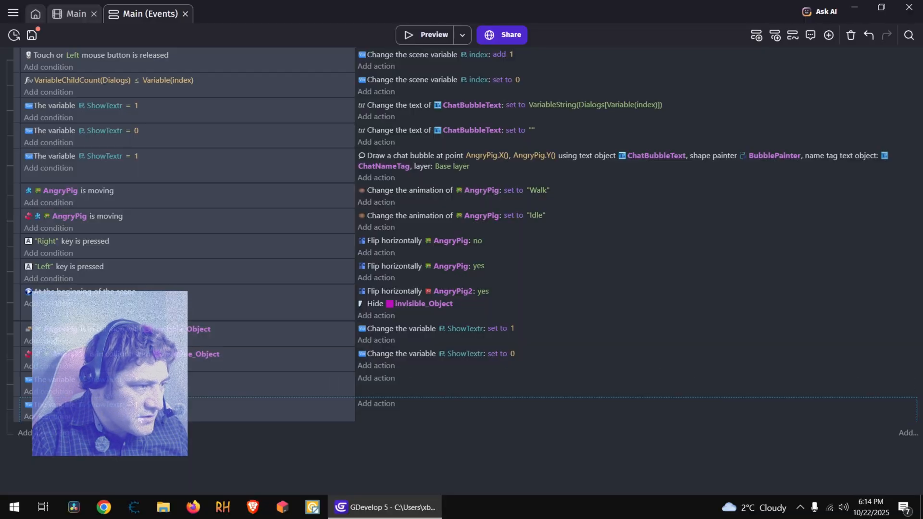
pyautogui.click(137, 406)
pyautogui.write('0')
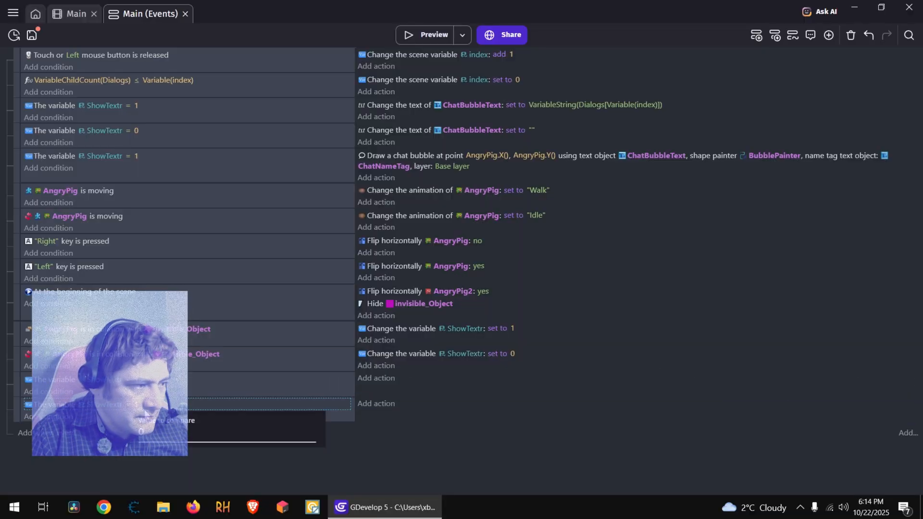
pyautogui.click(426, 483)
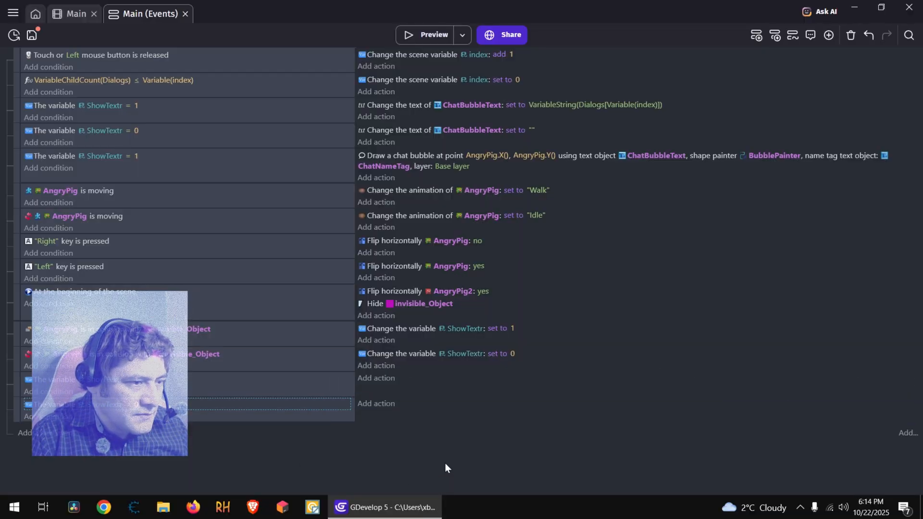
# Add an action to the new ShowTextr = 1 event that sets the ChatNameTag text to "Sparckman"
pyautogui.click(386, 380)
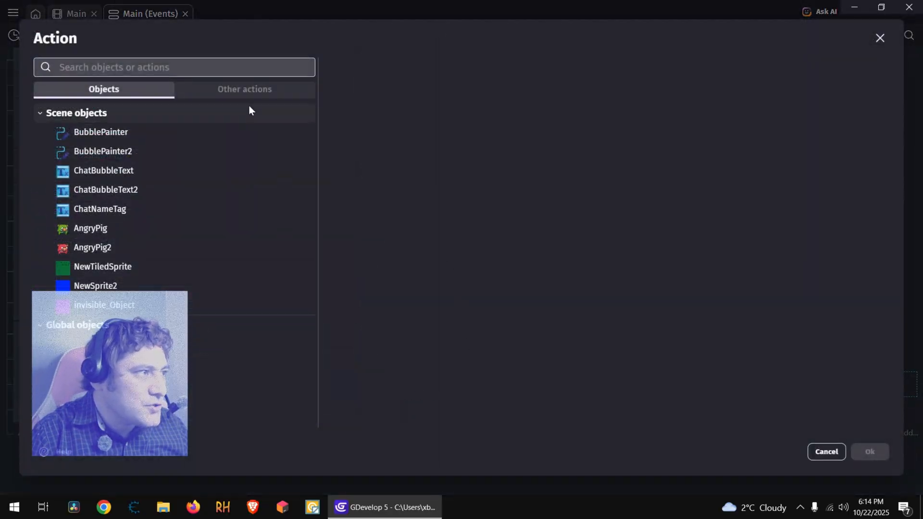
pyautogui.click(126, 209)
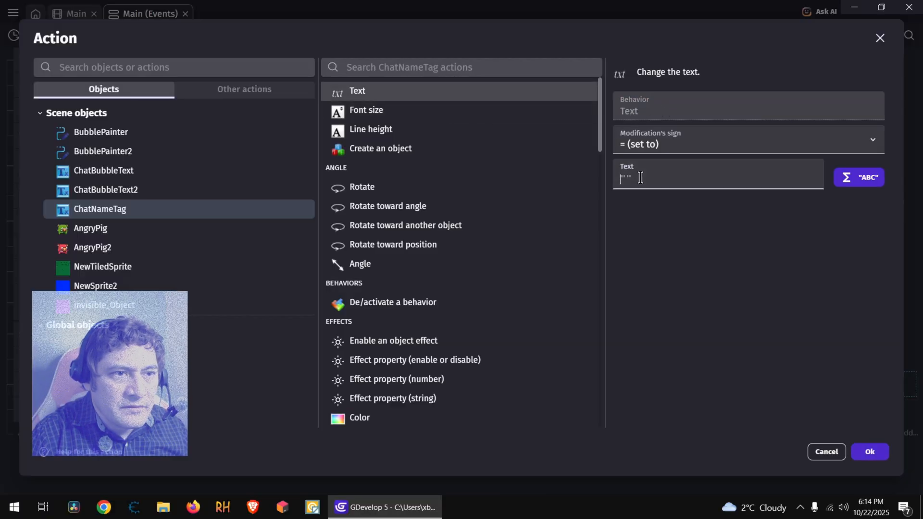
pyautogui.write('""')
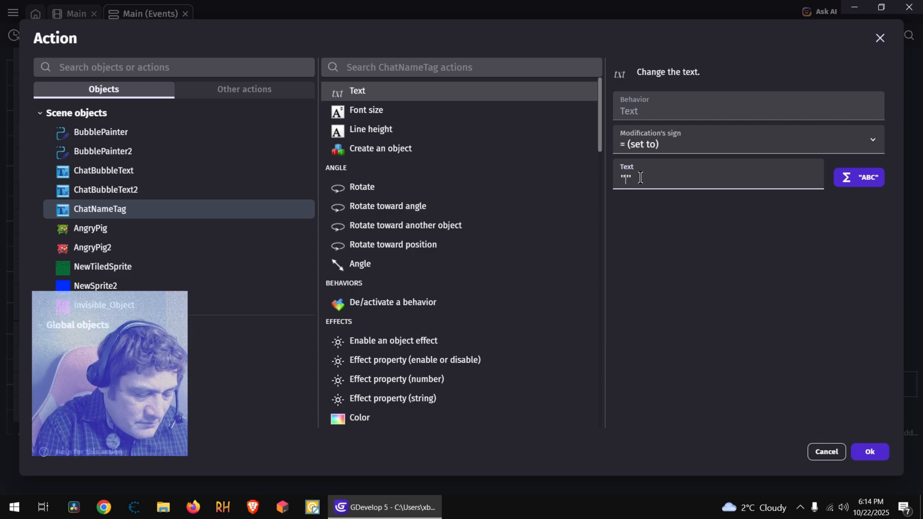
pyautogui.write('Sparckman')
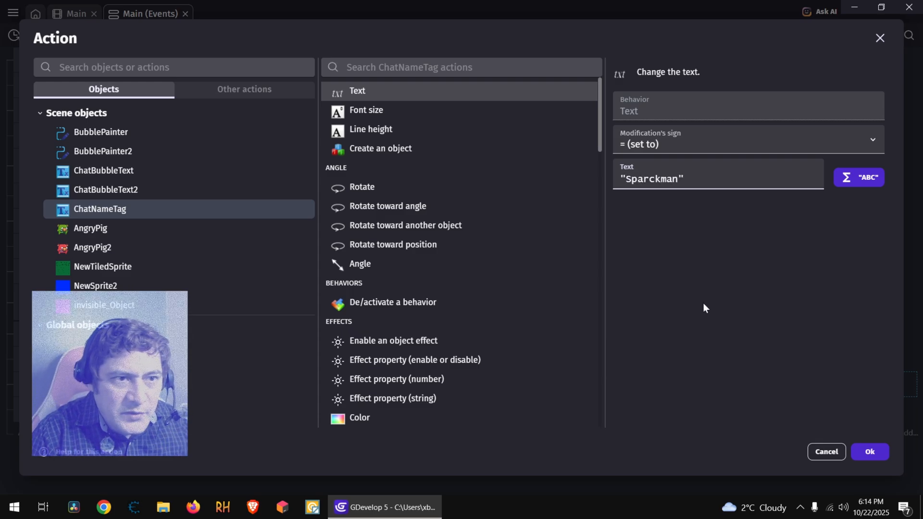
pyautogui.click(862, 447)
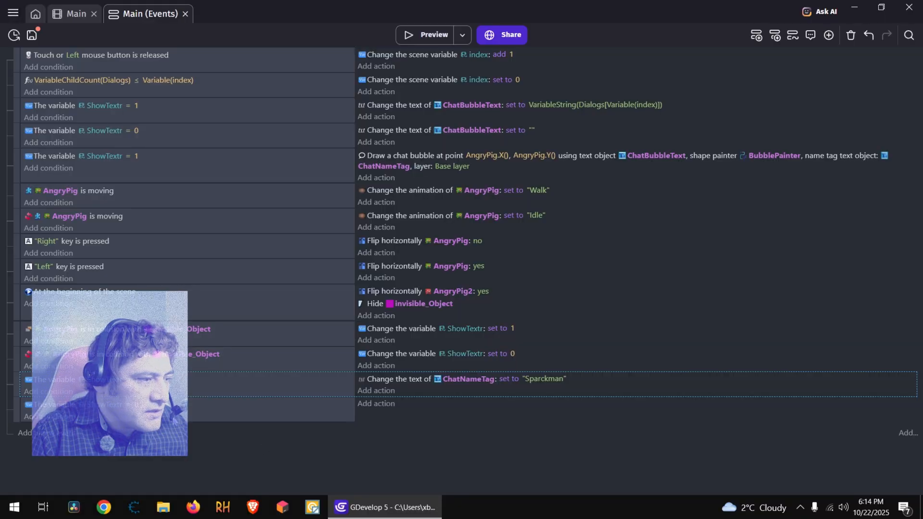
# Copy the ChatNameTag text action into the new ShowTextr = 0 event and change its text to an empty string ""
pyautogui.click(394, 380)
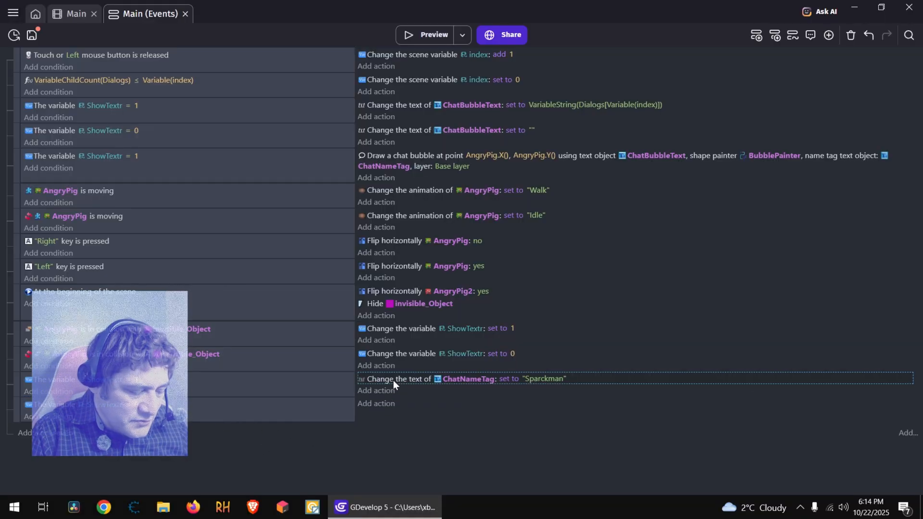
pyautogui.click(440, 406)
pyautogui.click(533, 404)
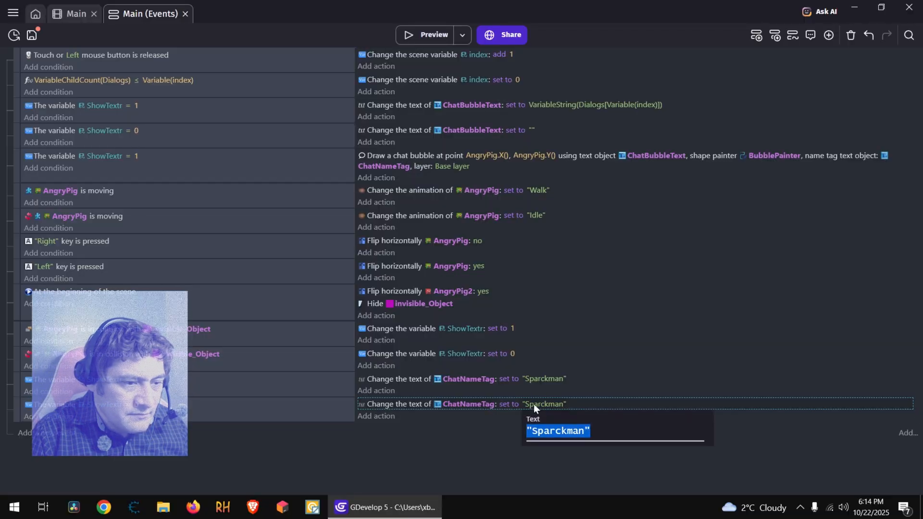
pyautogui.click(579, 429)
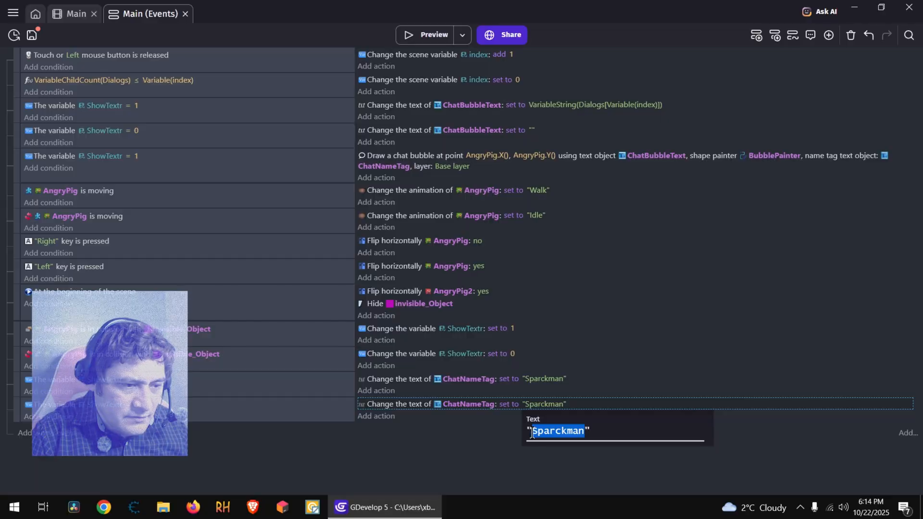
pyautogui.press('BackSpace')
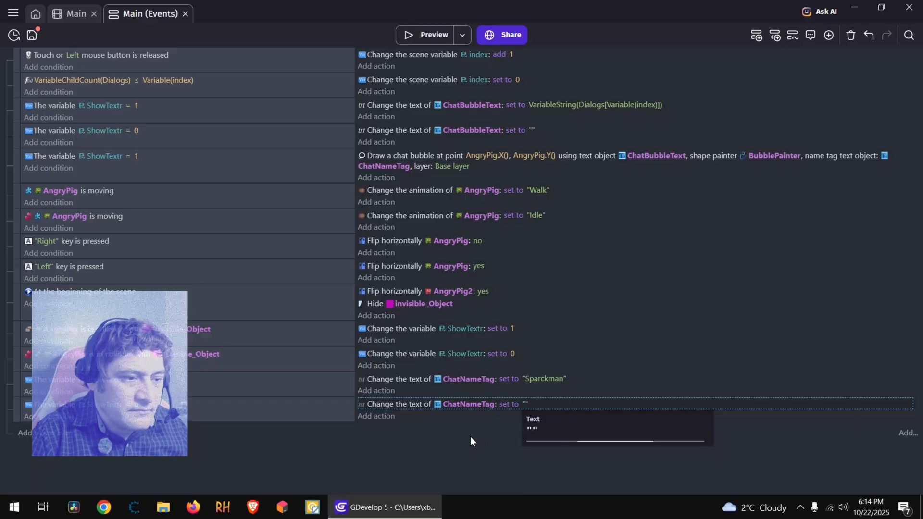
pyautogui.click(470, 441)
# Preview the game, move the green pig out of and into the invisible object, and advance through the bubble's dialog lines
pyautogui.click(431, 36)
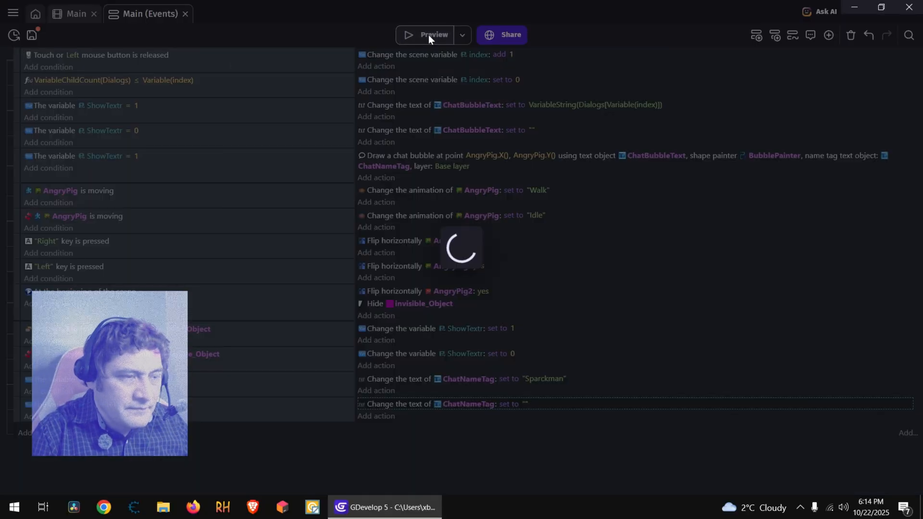
pyautogui.press('Right')
pyautogui.press('space')
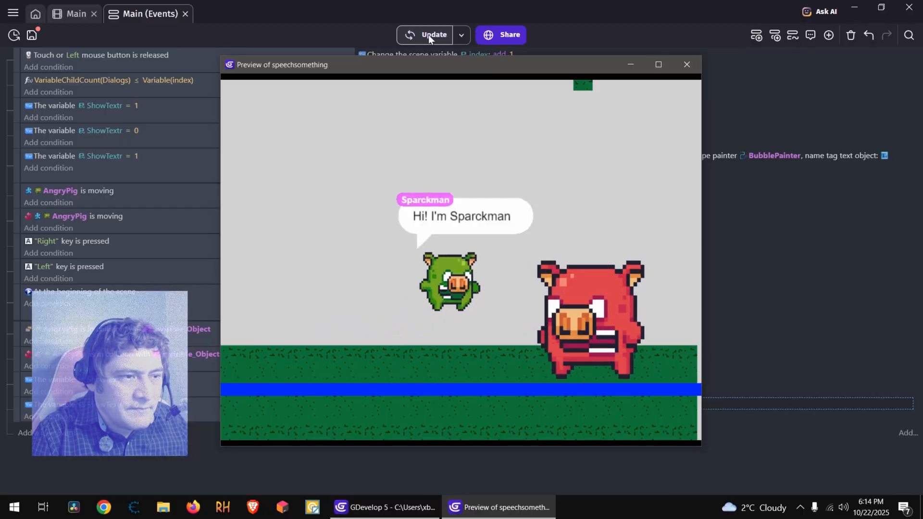
pyautogui.press('Left')
pyautogui.press('Right')
pyautogui.press('space')
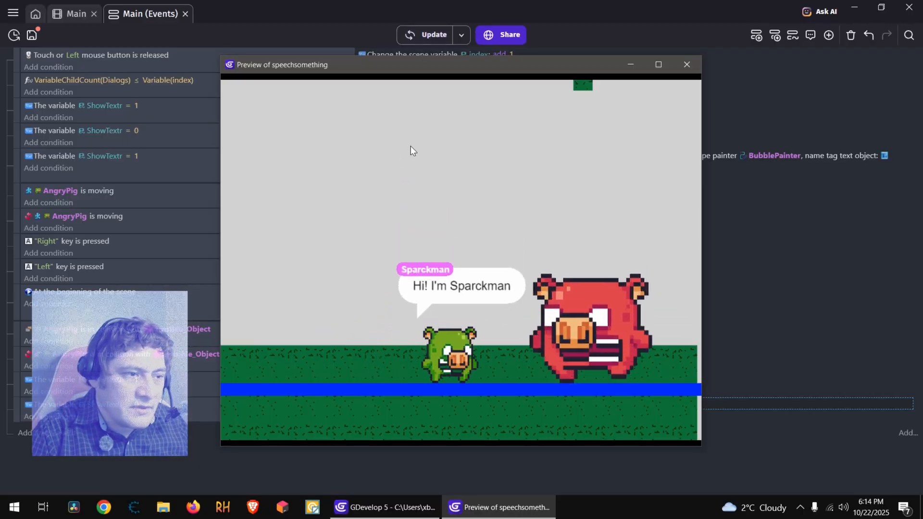
pyautogui.click(484, 270)
pyautogui.click(488, 295)
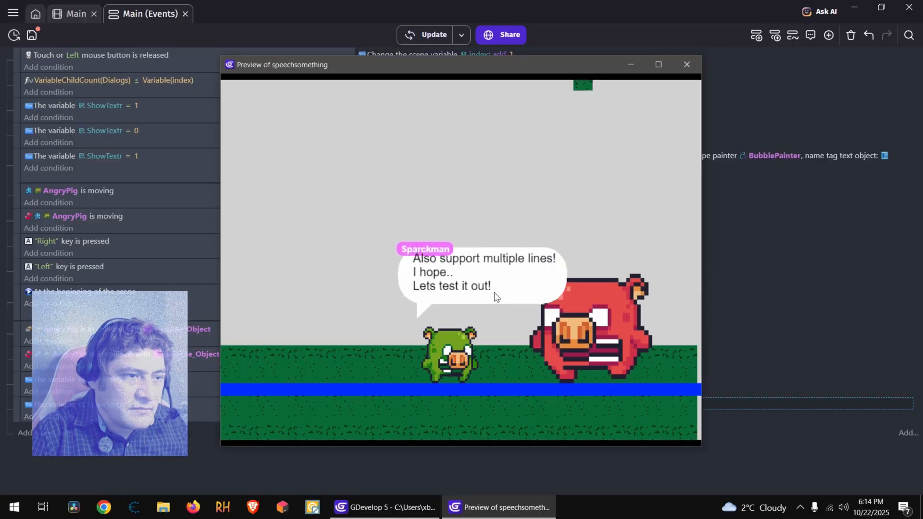
pyautogui.click(496, 296)
pyautogui.click(447, 245)
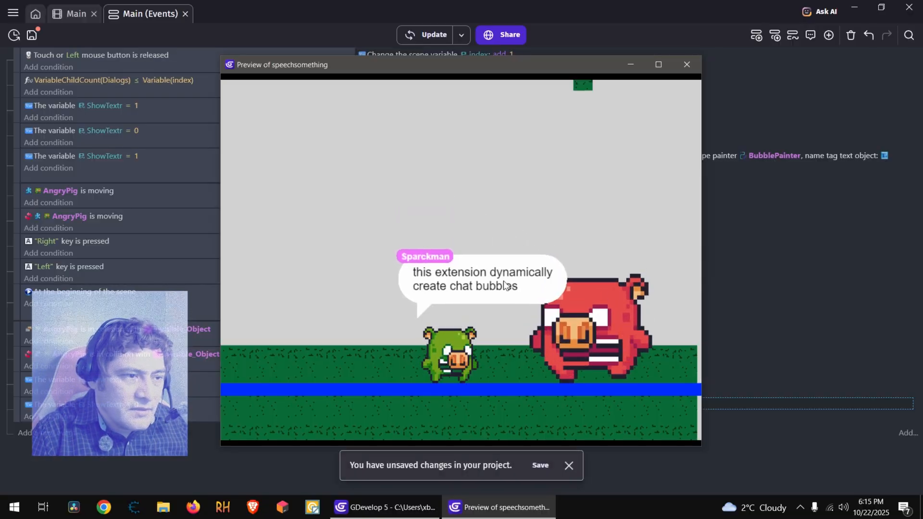
pyautogui.click(526, 295)
pyautogui.click(524, 291)
pyautogui.click(577, 296)
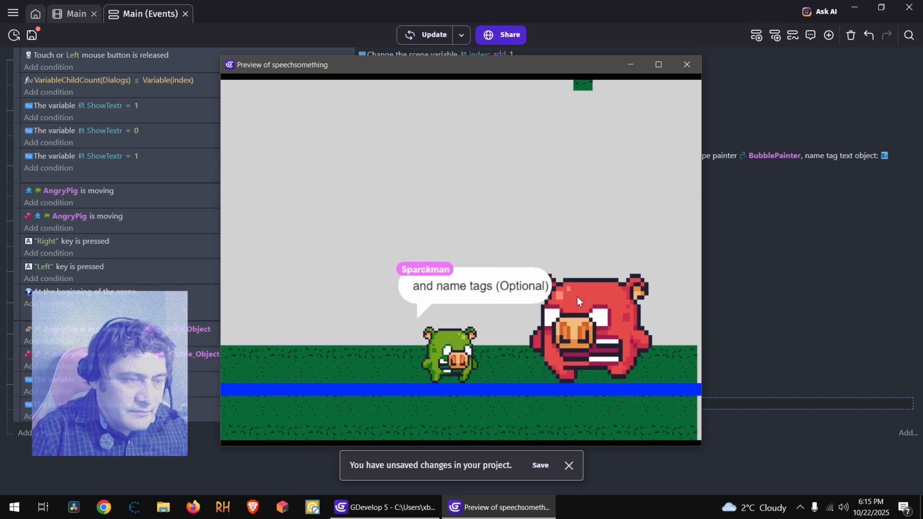
# Repeatedly move the green pig away from and back to the red pig, advancing the dialog, to check the bubble and name tag
pyautogui.press('Left')
pyautogui.press('space')
pyautogui.press('Right')
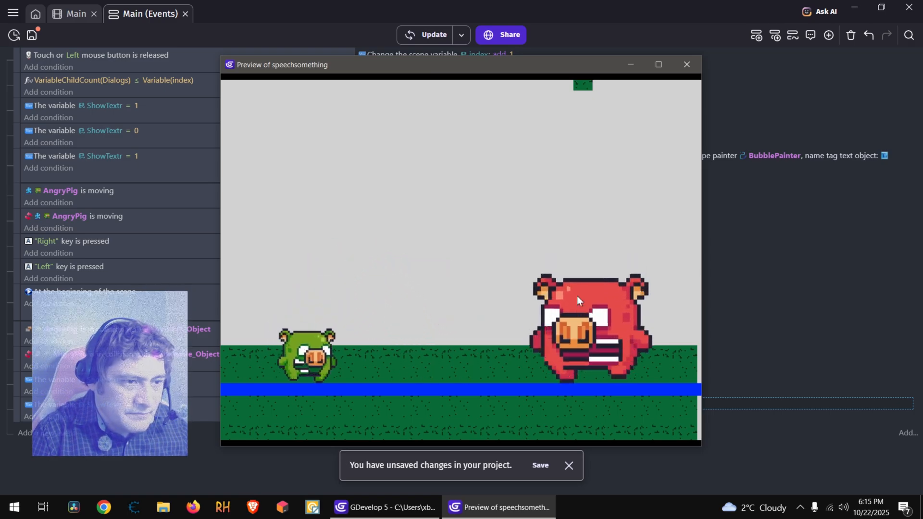
pyautogui.press('space')
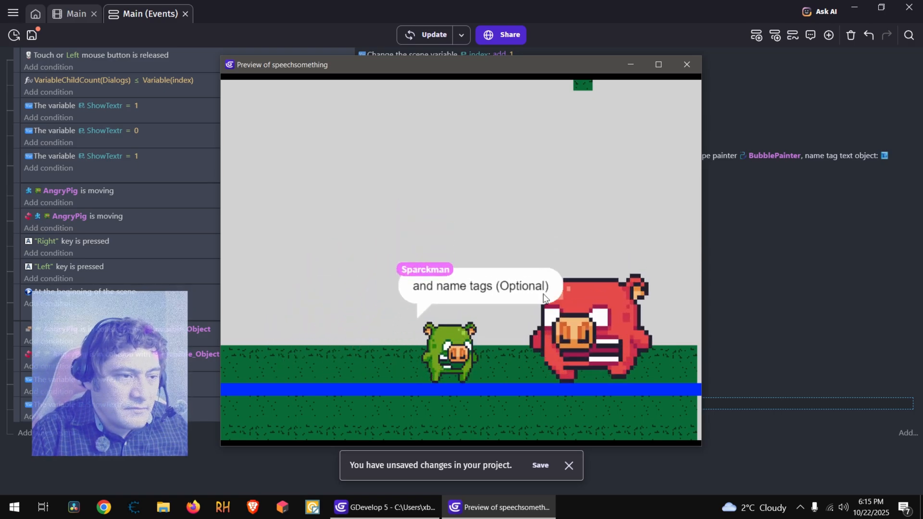
pyautogui.click(523, 285)
pyautogui.click(520, 282)
pyautogui.click(520, 282)
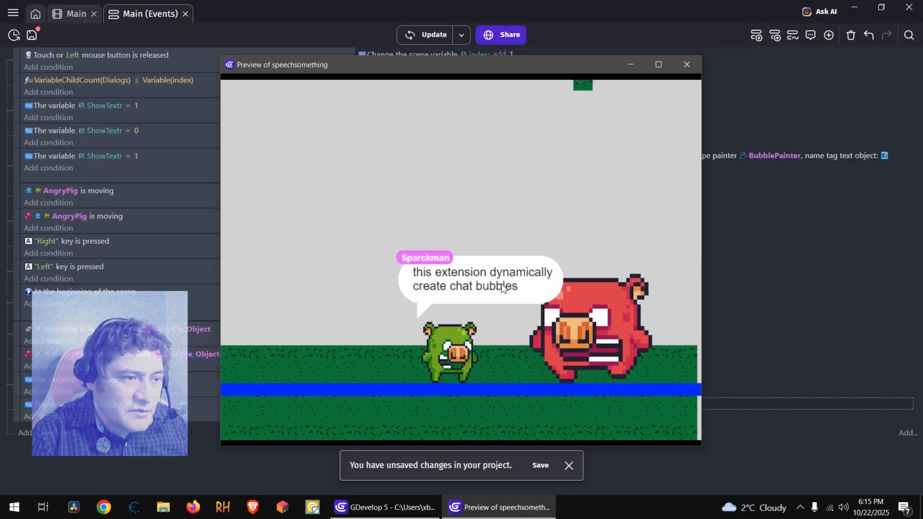
pyautogui.press('Left')
pyautogui.press('space')
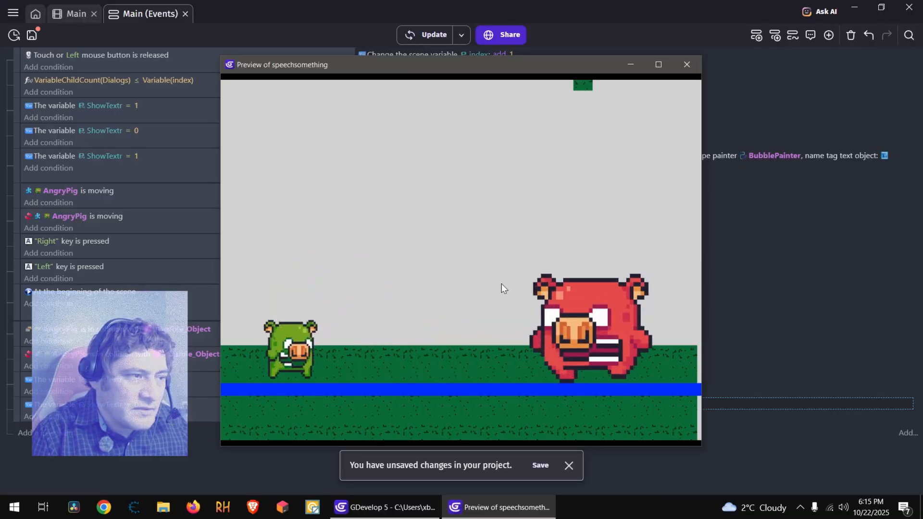
pyautogui.press('Right')
pyautogui.press('space')
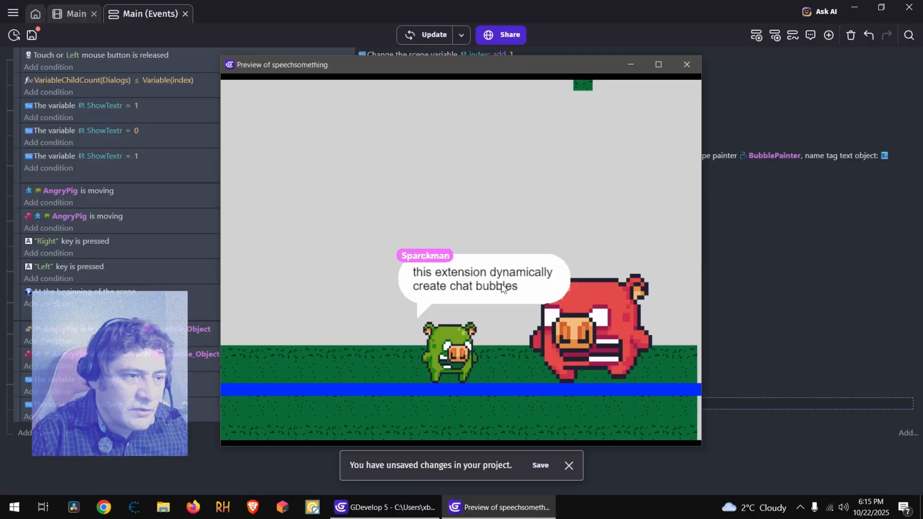
pyautogui.click(501, 287)
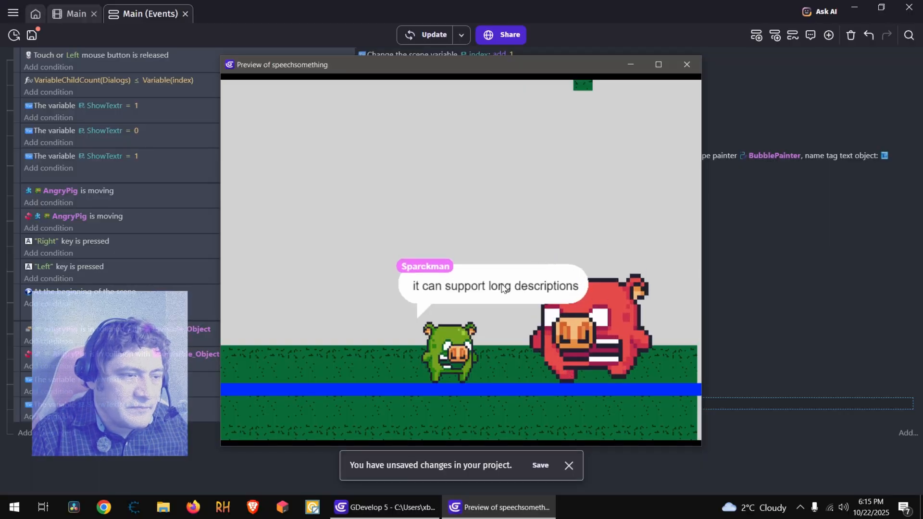
pyautogui.click(472, 285)
pyautogui.press('Left')
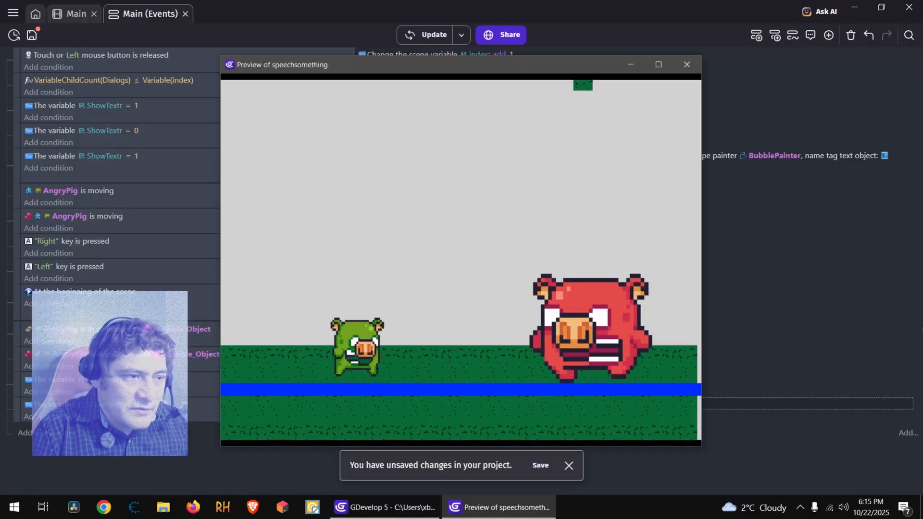
# Walk the green pig away from and back to the red pig to see which dialog line shows, and close the preview
pyautogui.press('Right')
pyautogui.press('Left')
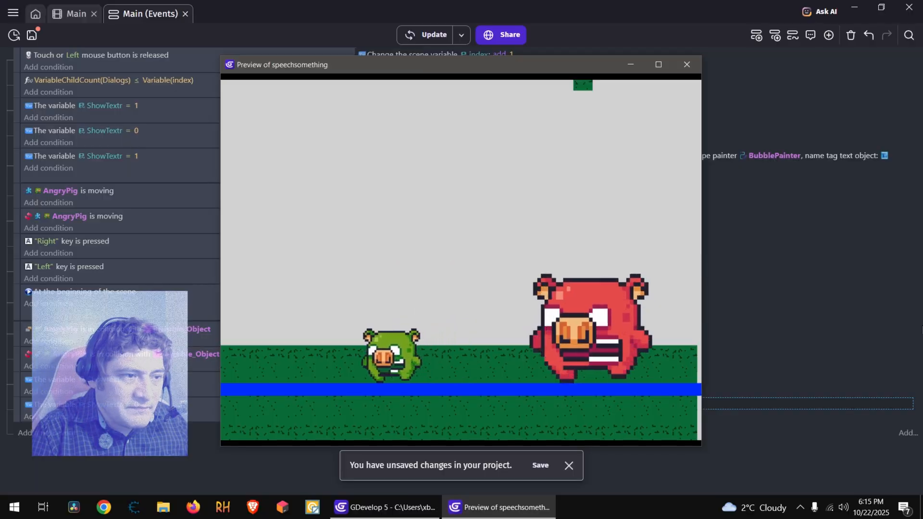
pyautogui.press('Right')
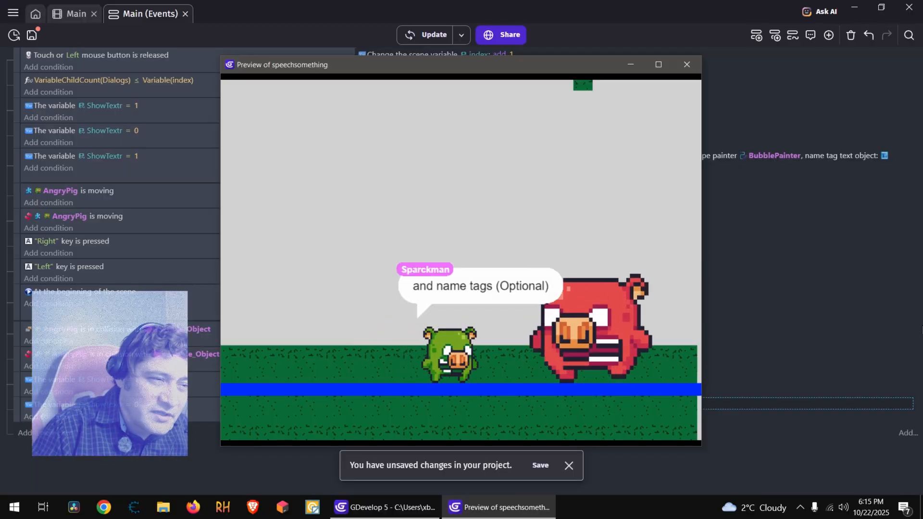
pyautogui.click(688, 64)
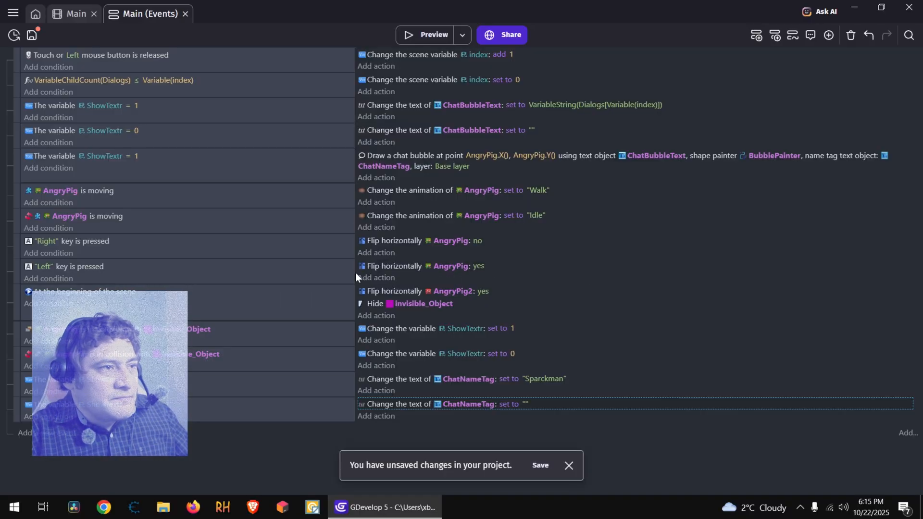
# Copy the action setting the scene variable index to 0 into the last ShowTextr = 0 event, below the ChatNameTag text action
pyautogui.click(276, 91)
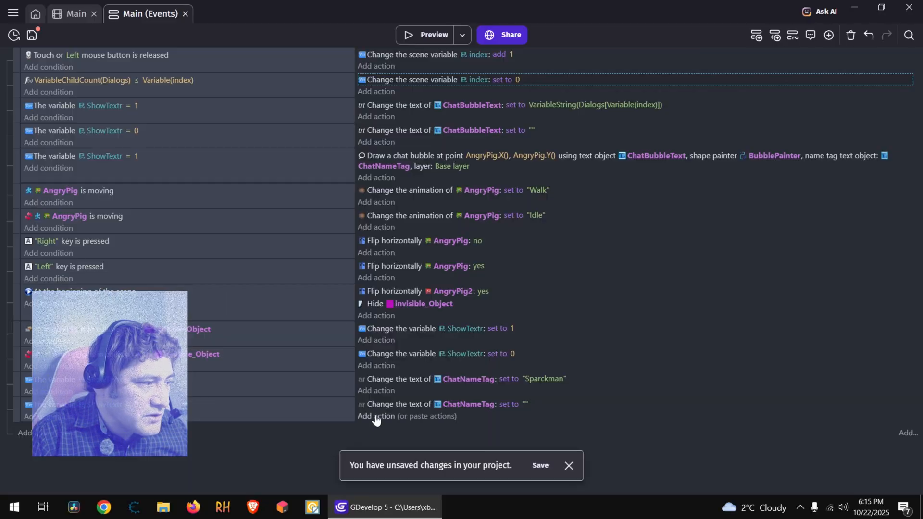
pyautogui.click(439, 416)
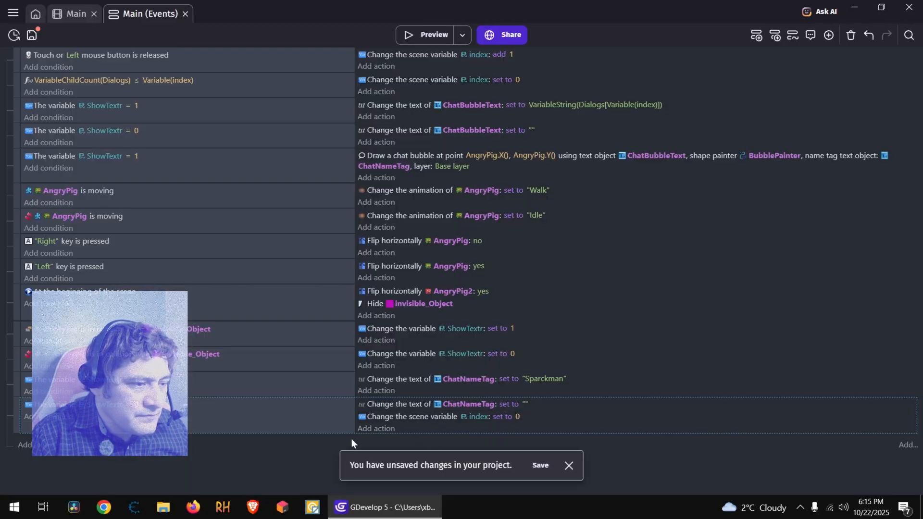
# Preview the game, advance the dialog, and move the green pig out of and back into the invisible object
pyautogui.click(428, 35)
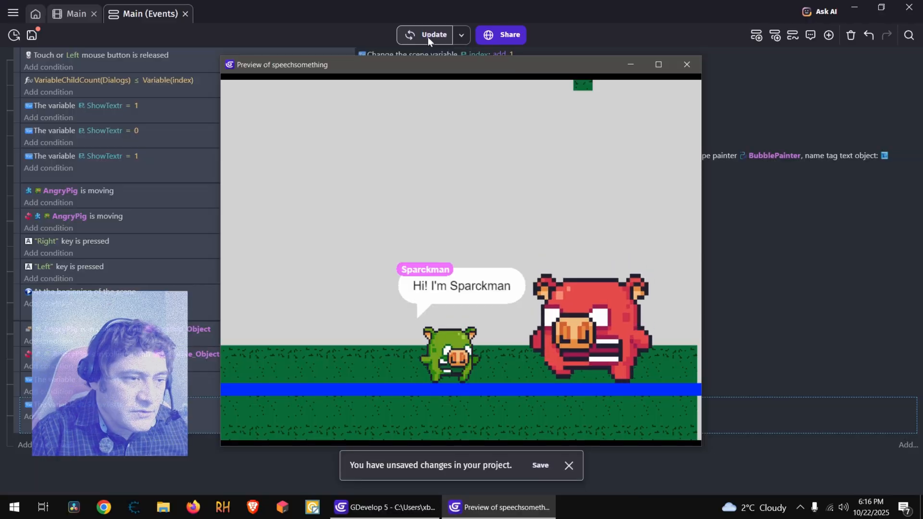
pyautogui.click(491, 294)
pyautogui.click(490, 291)
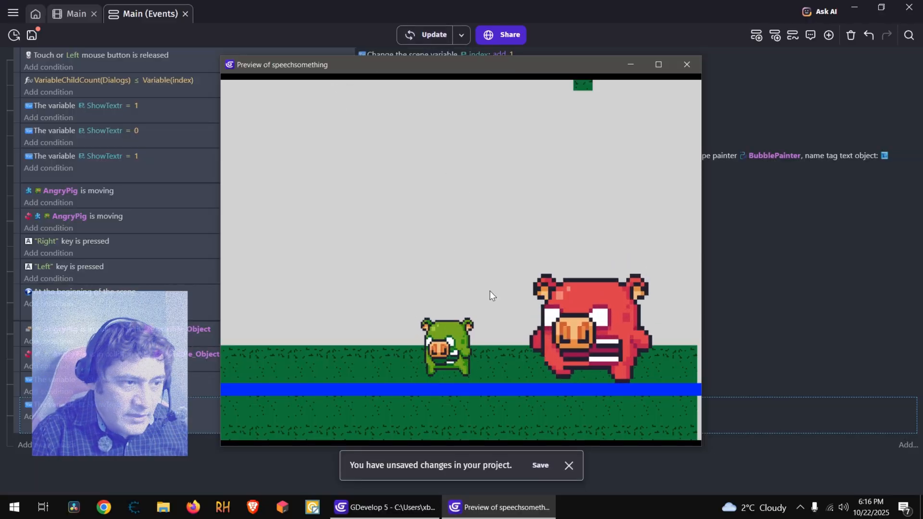
pyautogui.press('Left')
pyautogui.press('Right')
pyautogui.press('space')
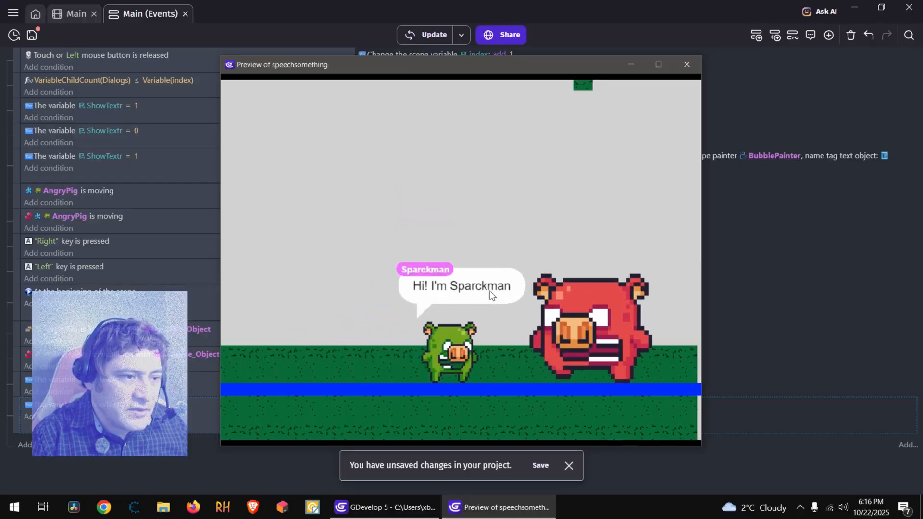
# Twice advance the dialog partway and make the green pig leave and return, to check that the dialog restarts
pyautogui.click(490, 291)
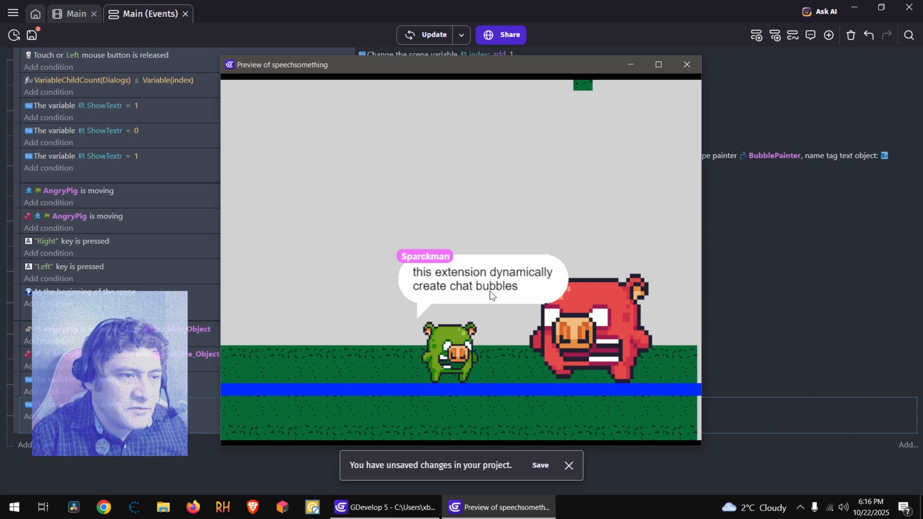
pyautogui.click(490, 291)
pyautogui.click(490, 291)
pyautogui.press('Left')
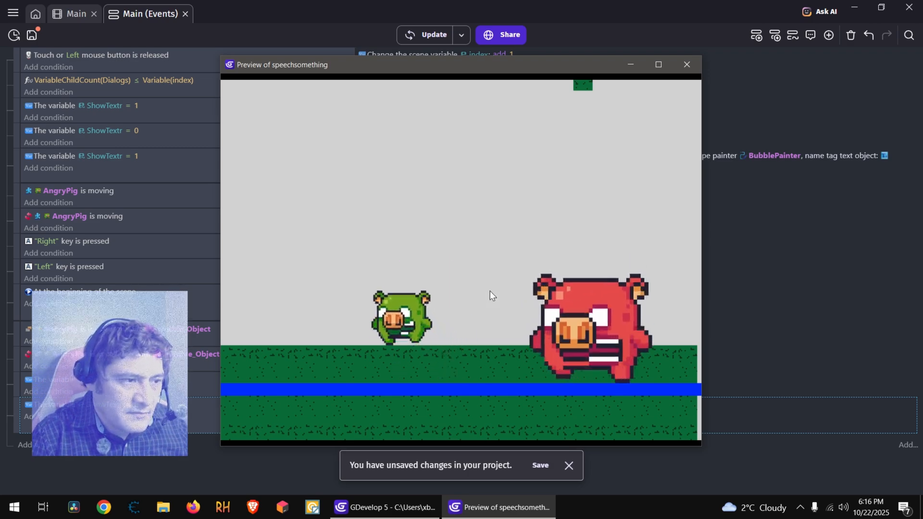
pyautogui.press('Right')
pyautogui.press('space')
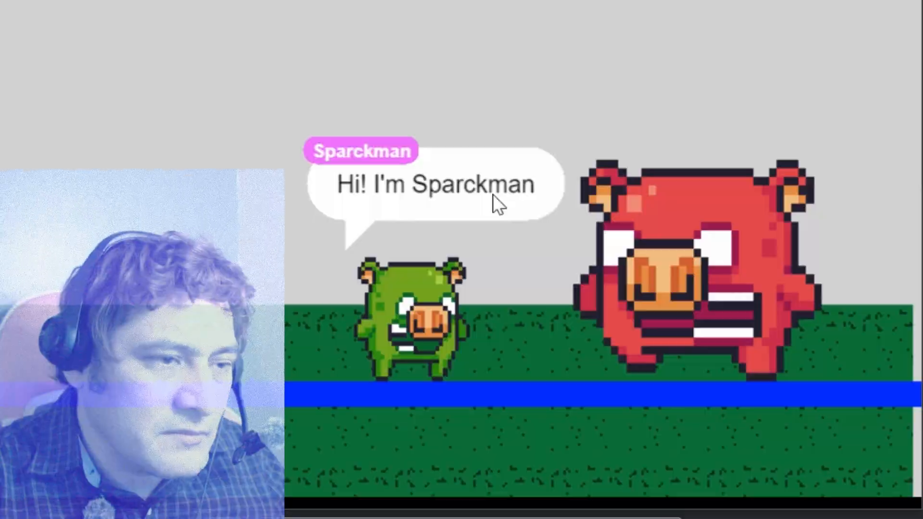
pyautogui.click(492, 194)
pyautogui.click(492, 194)
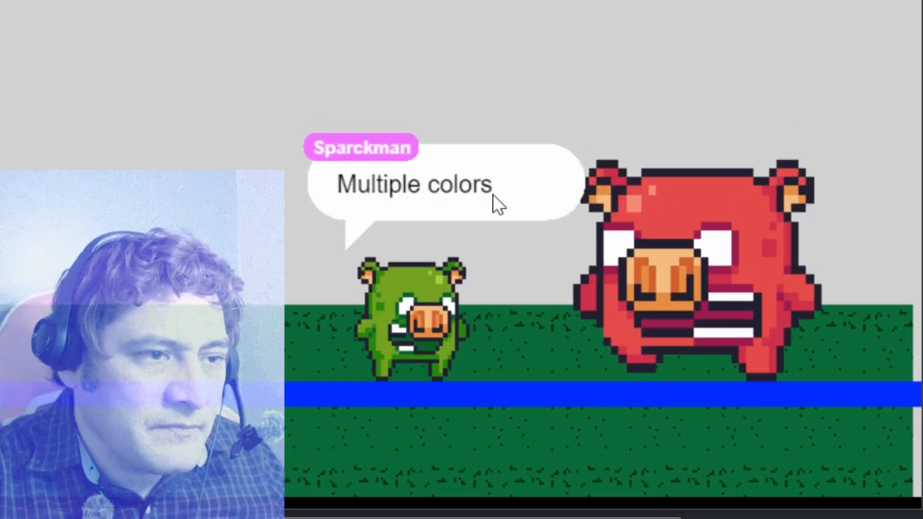
pyautogui.click(492, 194)
pyautogui.click(492, 194)
pyautogui.press('Left')
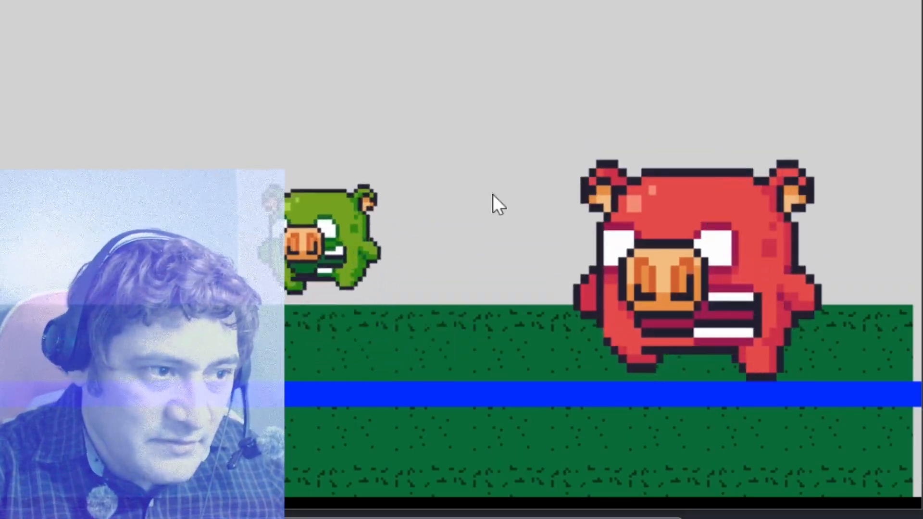
pyautogui.press('Right')
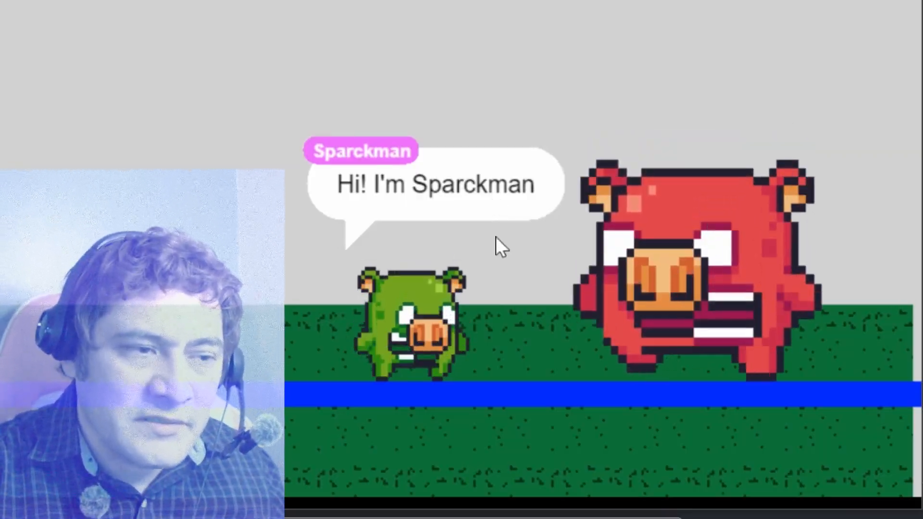
# Page through the dialog past its last line, and walk the green pig away and back to test the index reset
pyautogui.click(503, 159)
pyautogui.click(484, 185)
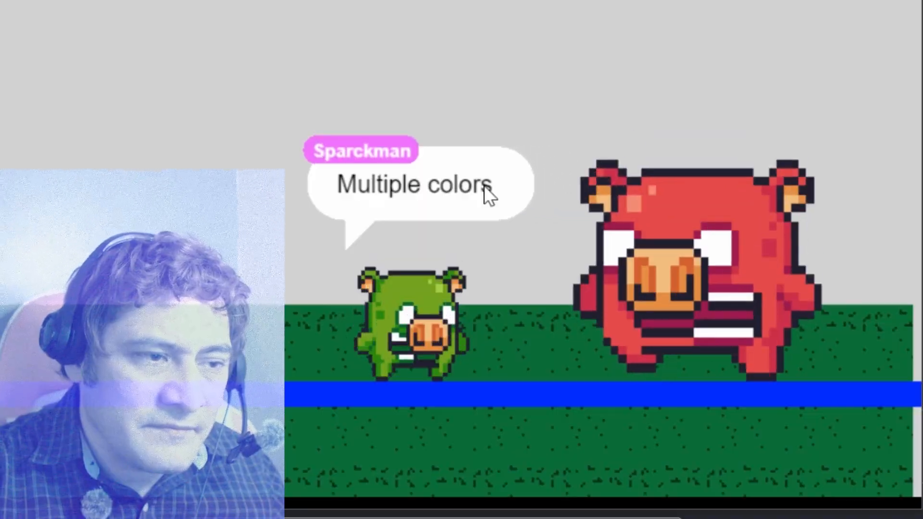
pyautogui.click(483, 186)
pyautogui.click(484, 186)
pyautogui.click(484, 206)
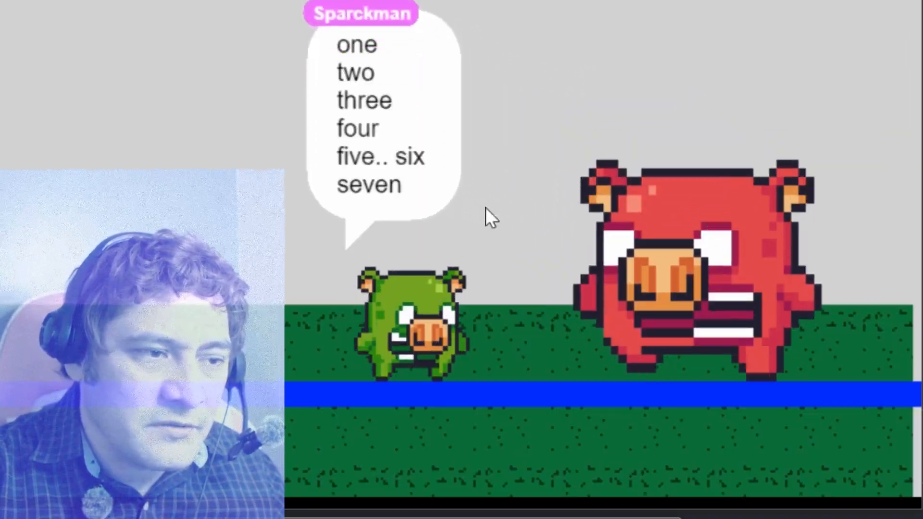
pyautogui.click(455, 185)
pyautogui.click(455, 185)
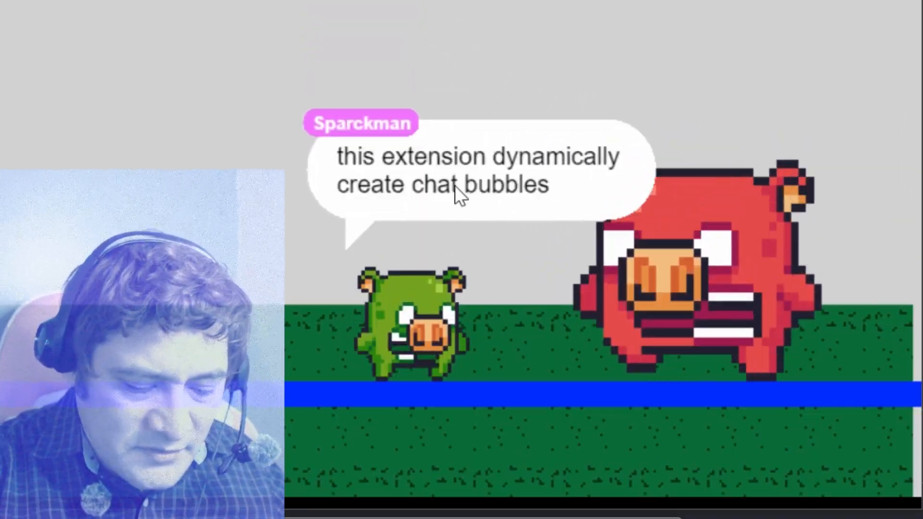
pyautogui.click(455, 185)
pyautogui.press('Left')
pyautogui.press('Right')
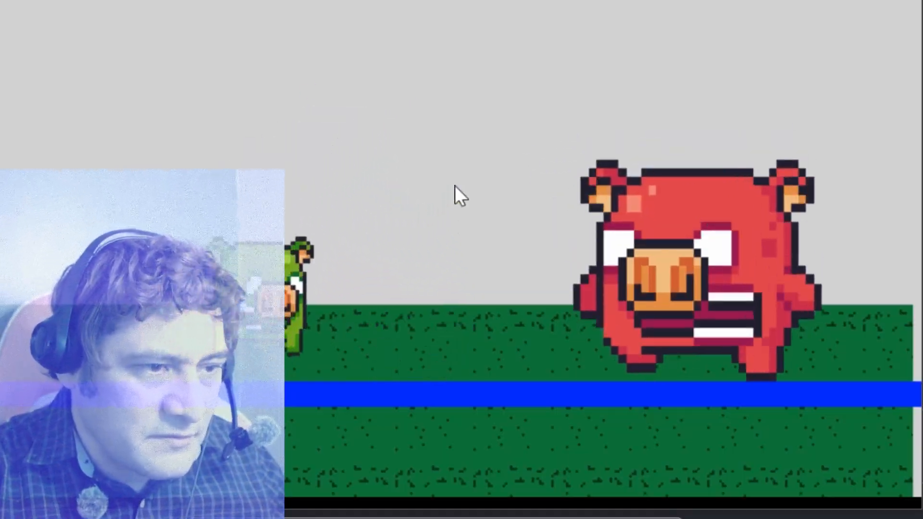
pyautogui.press('space')
# Advance through the chat bubble's full set of lines again and move the green pig away from the red pig
pyautogui.click(455, 185)
pyautogui.click(454, 186)
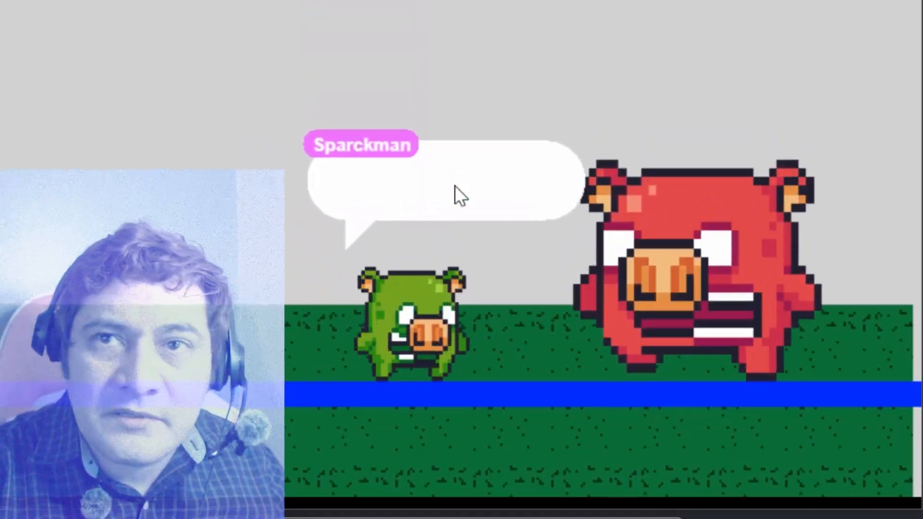
pyautogui.click(455, 186)
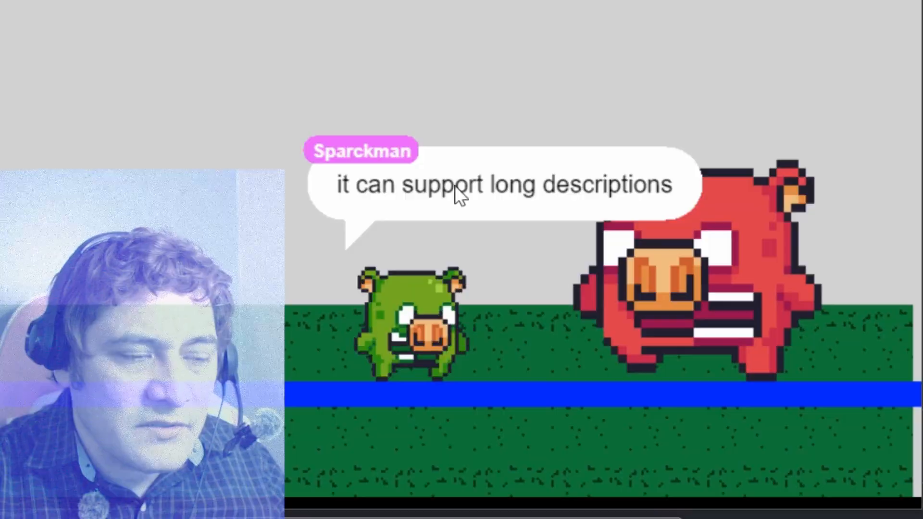
pyautogui.click(455, 186)
pyautogui.click(454, 186)
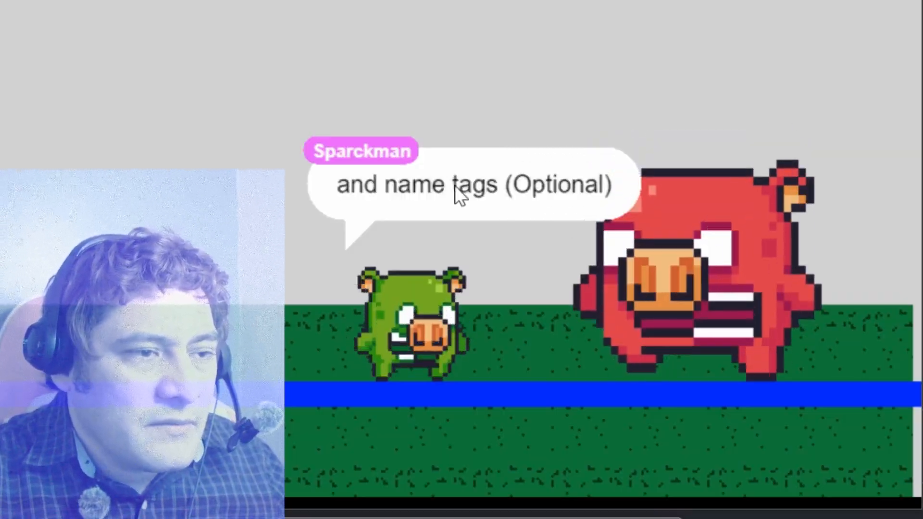
pyautogui.click(455, 186)
pyautogui.click(454, 186)
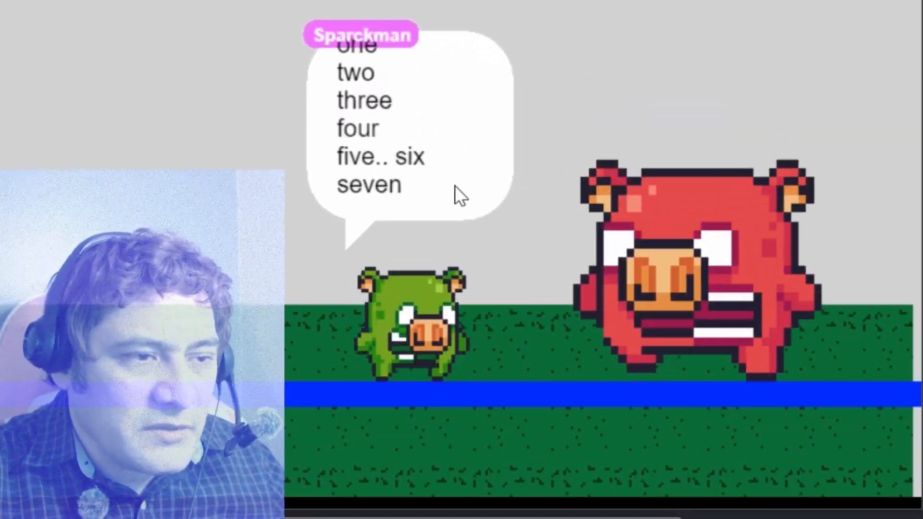
pyautogui.click(455, 185)
pyautogui.click(455, 186)
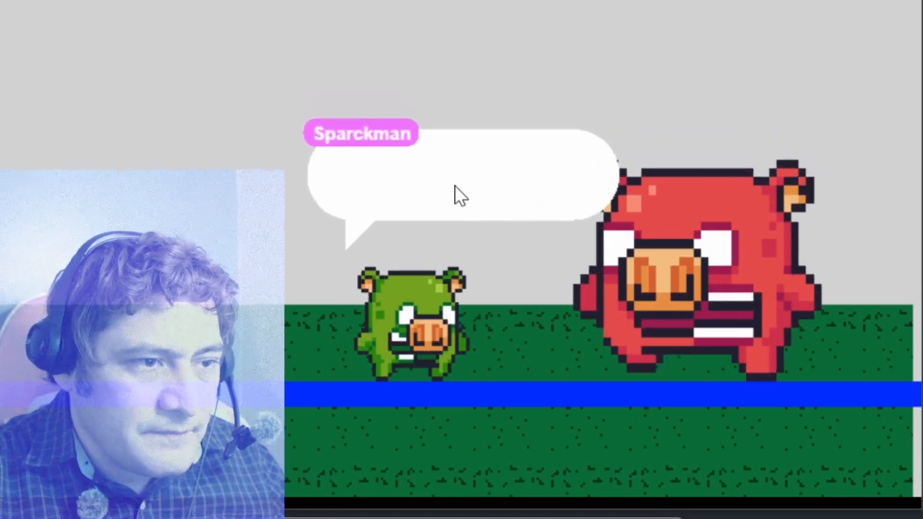
pyautogui.click(455, 186)
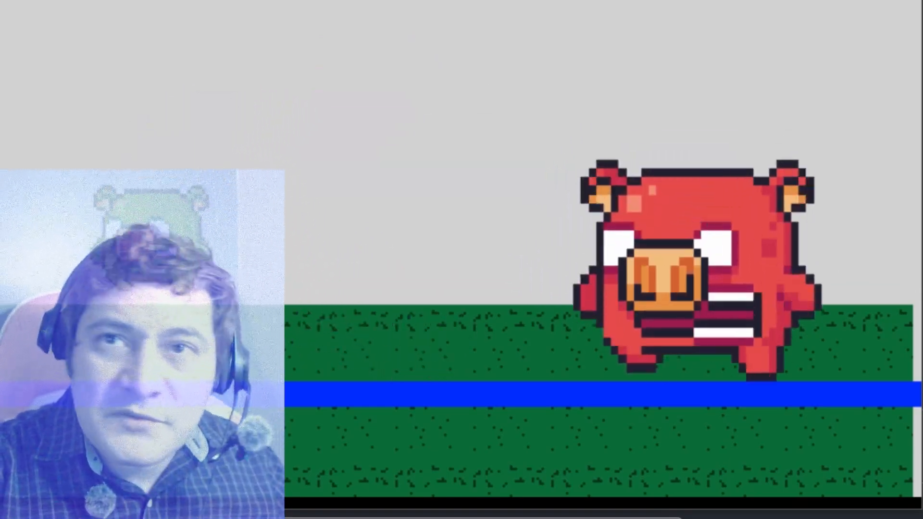